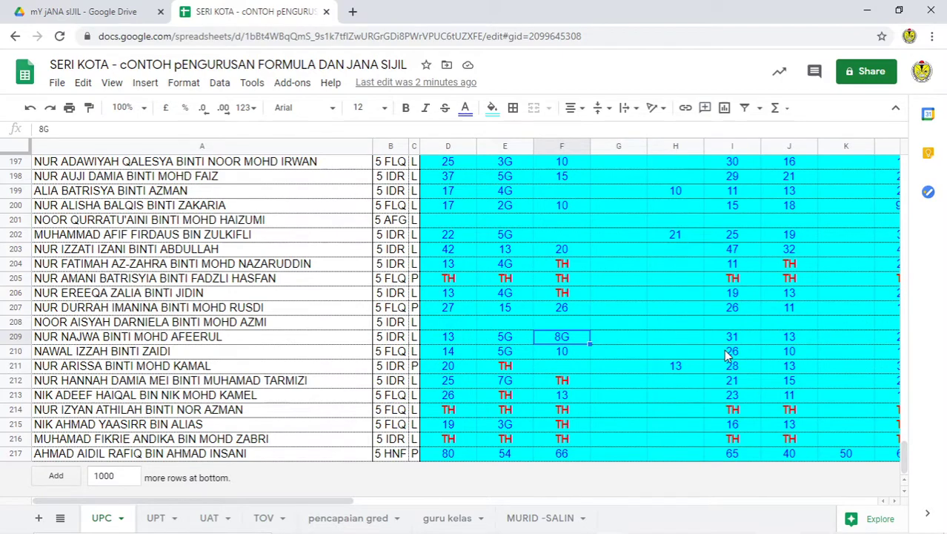
Step: Inspect the G-suffixed scores in column E, including the 5G score in row 210
scroll(727, 356, "up", 2)
scroll(726, 355, "up", 1)
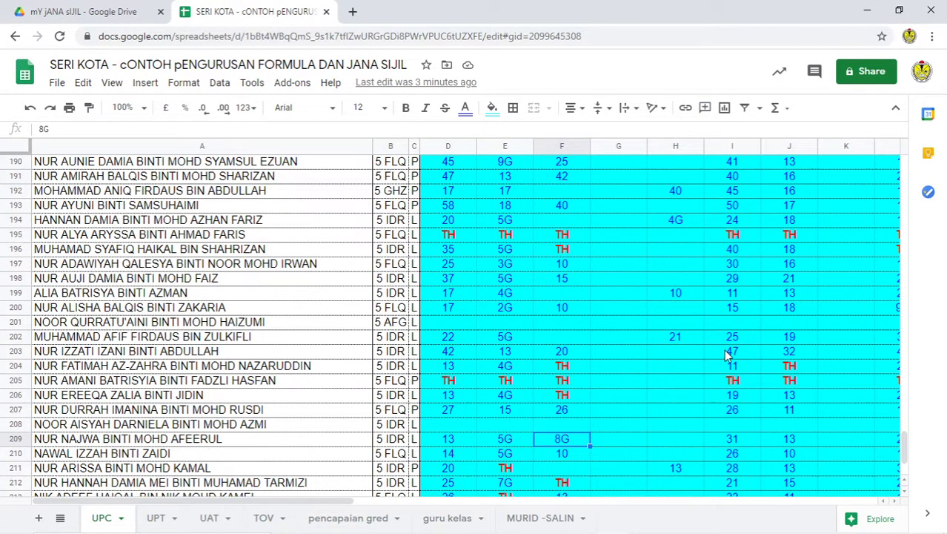
left_click_drag(504, 249, 502, 310)
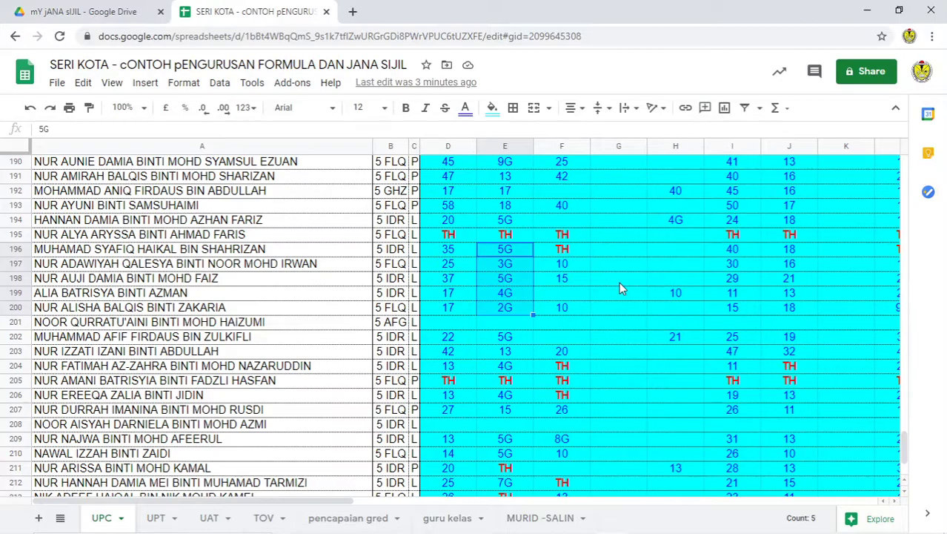
scroll(519, 365, "down", 3)
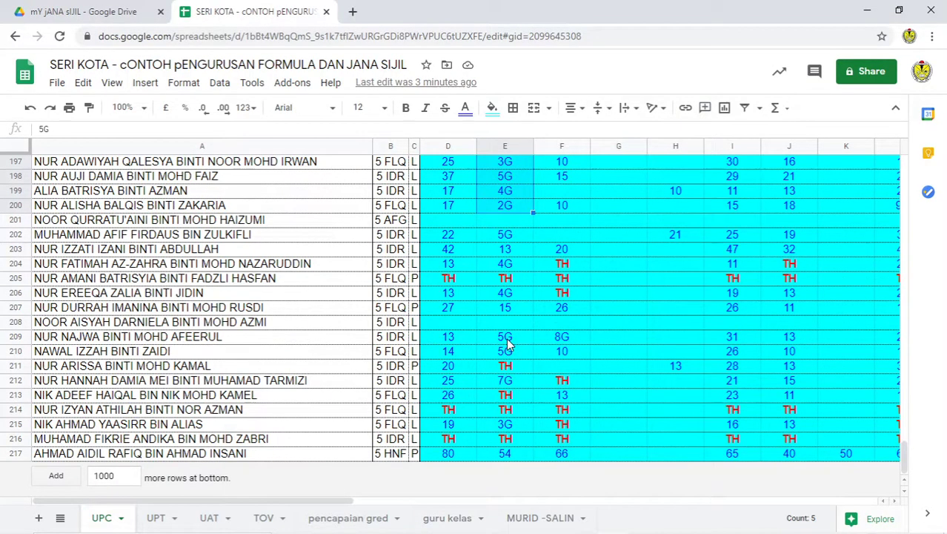
left_click(508, 338)
left_click(513, 353)
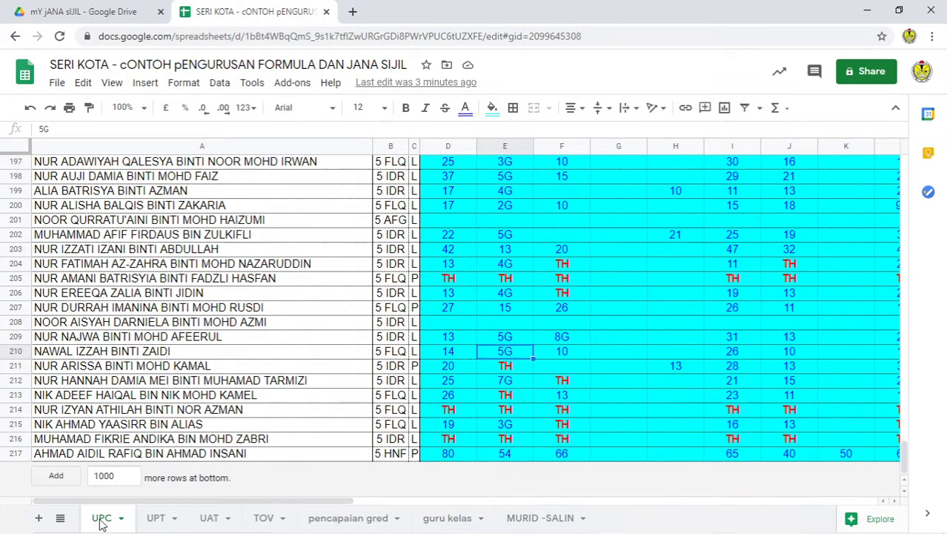
Step: Select the subject score columns D through Y and open Find in sheet
left_click(449, 146)
scroll(600, 165, "up", 20)
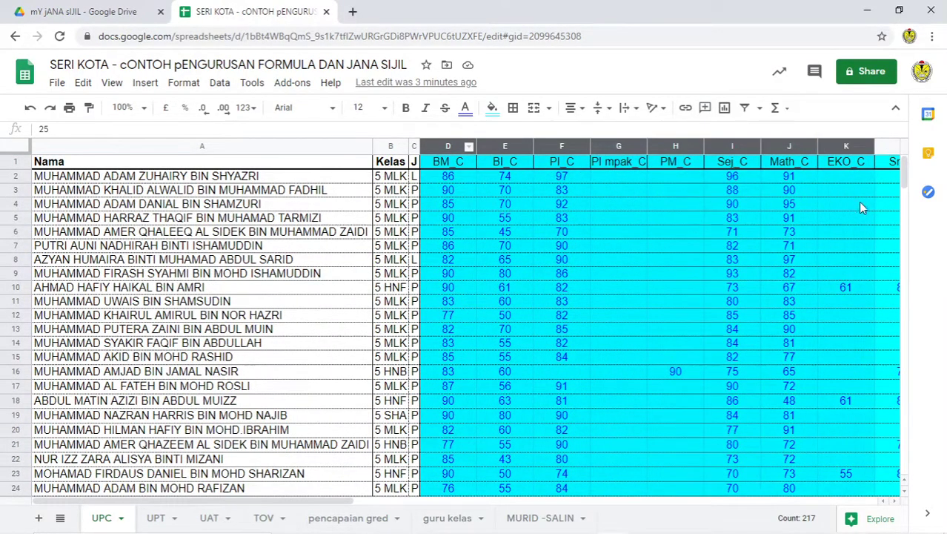
key("ctrl+shift+Right")
left_click_drag(917, 400, 794, 369)
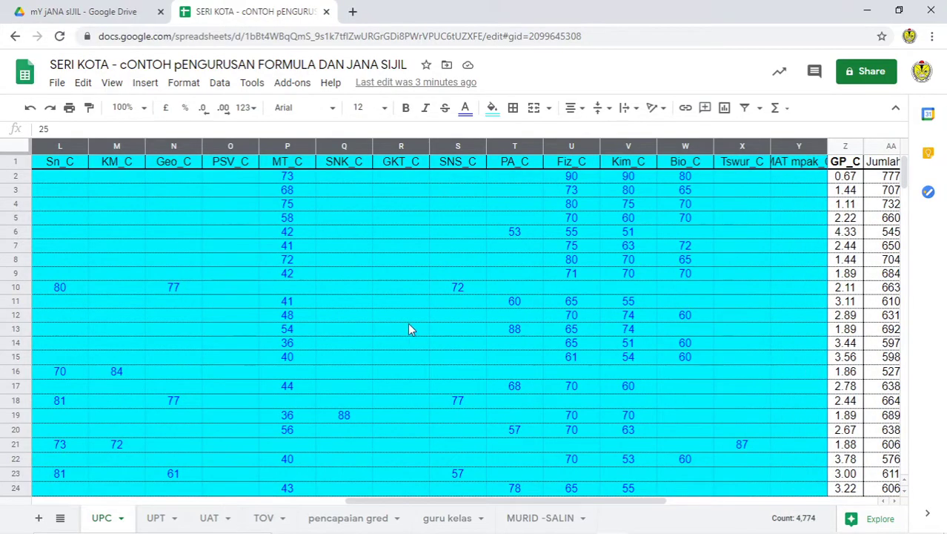
scroll(104, 319, "down", 13)
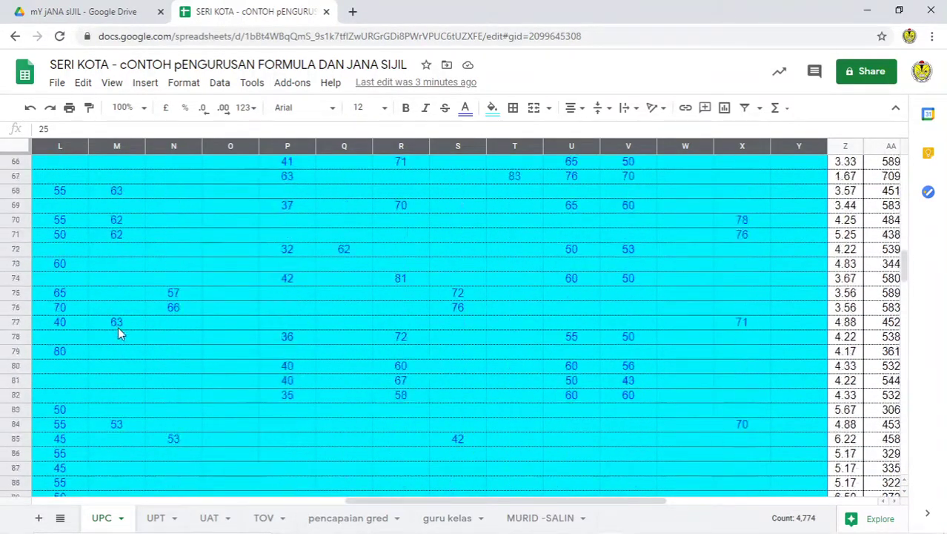
scroll(116, 331, "down", 15)
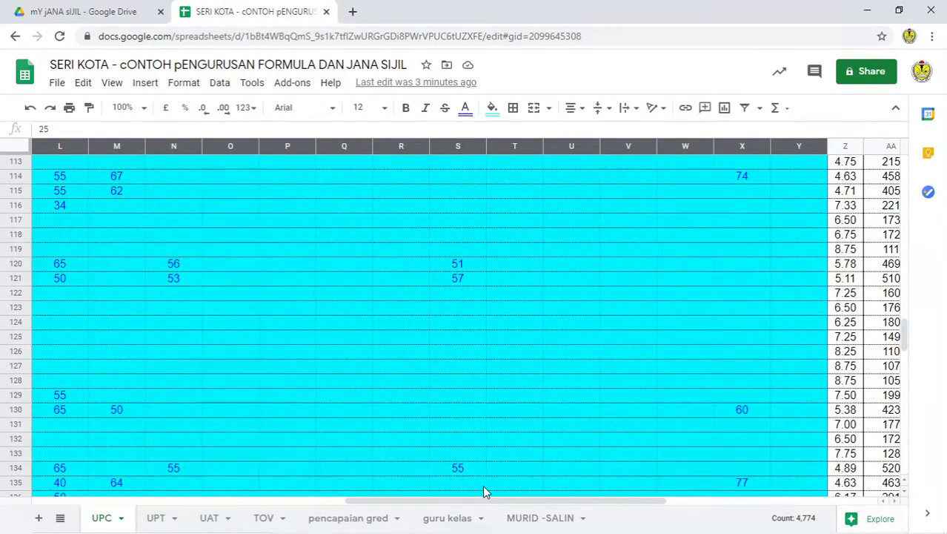
left_click_drag(482, 501, 250, 491)
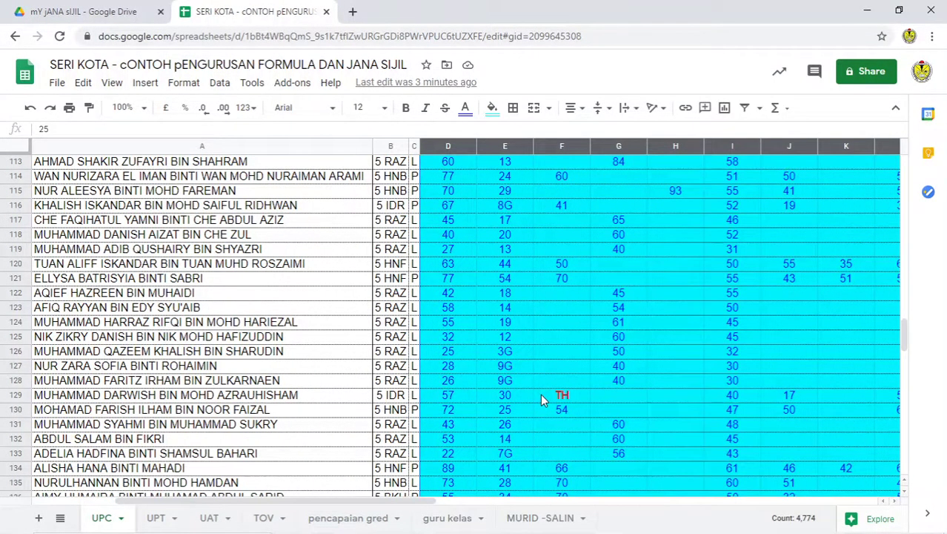
key("ctrl+f")
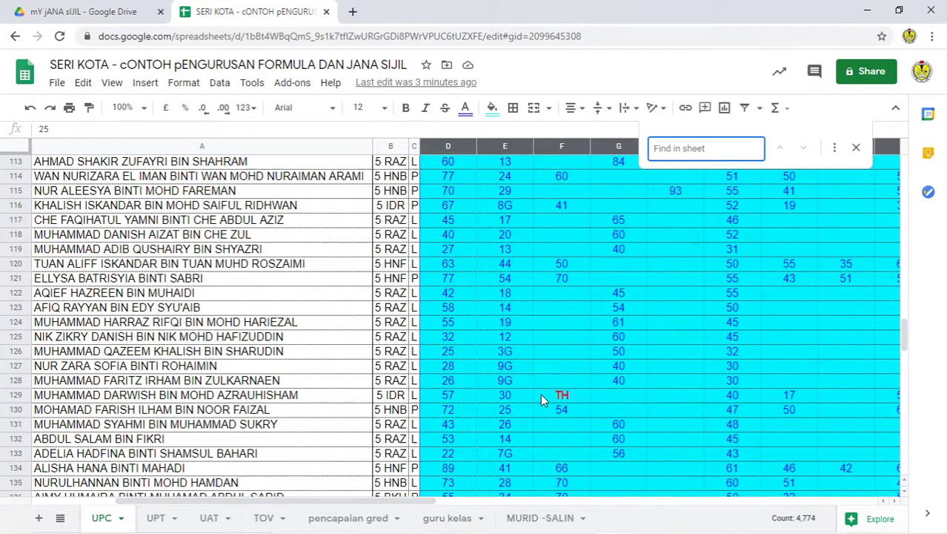
Step: Replace every G in columns D–Y with nothing, removing all 28 G suffixes
left_click(832, 149)
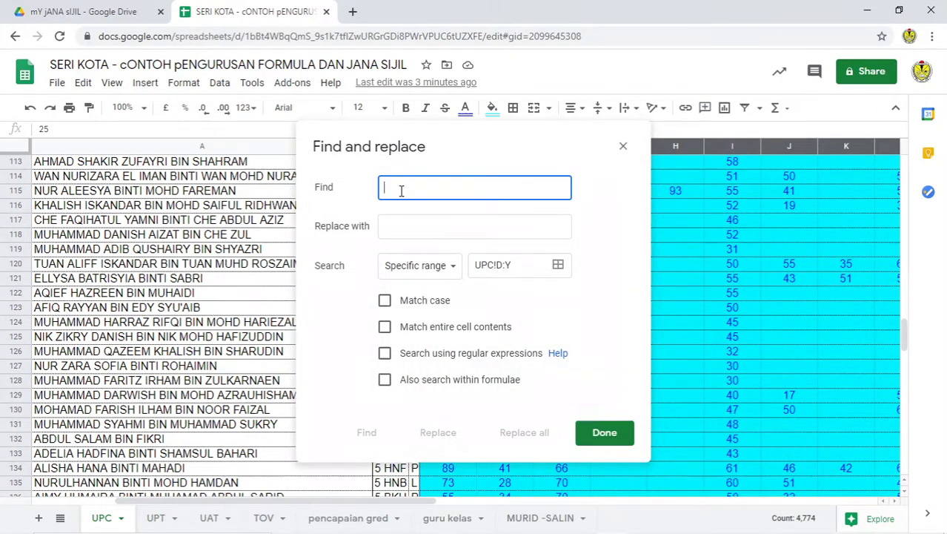
type("G")
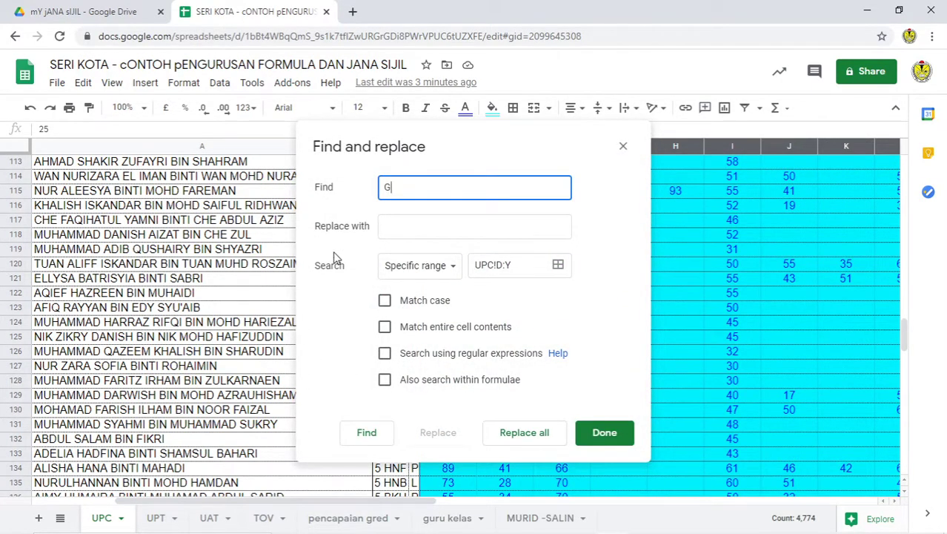
left_click(399, 231)
left_click(522, 438)
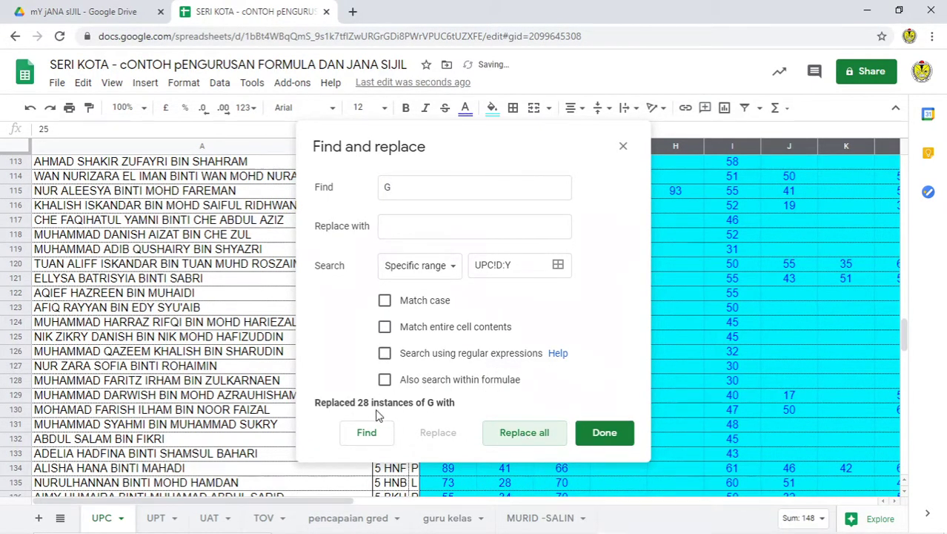
left_click(530, 439)
left_click(602, 434)
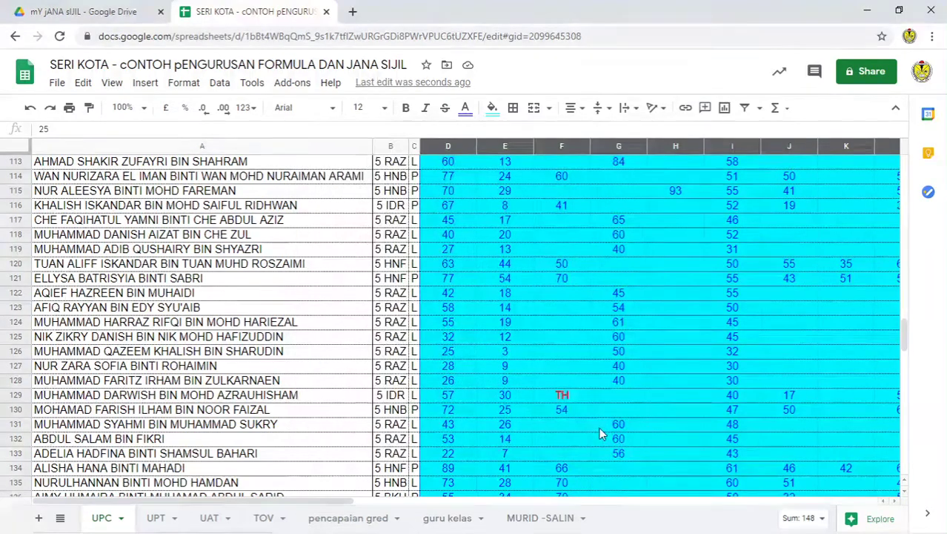
scroll(513, 432, "down", 2)
scroll(513, 432, "down", 2)
scroll(482, 334, "up", 2)
left_click(510, 211)
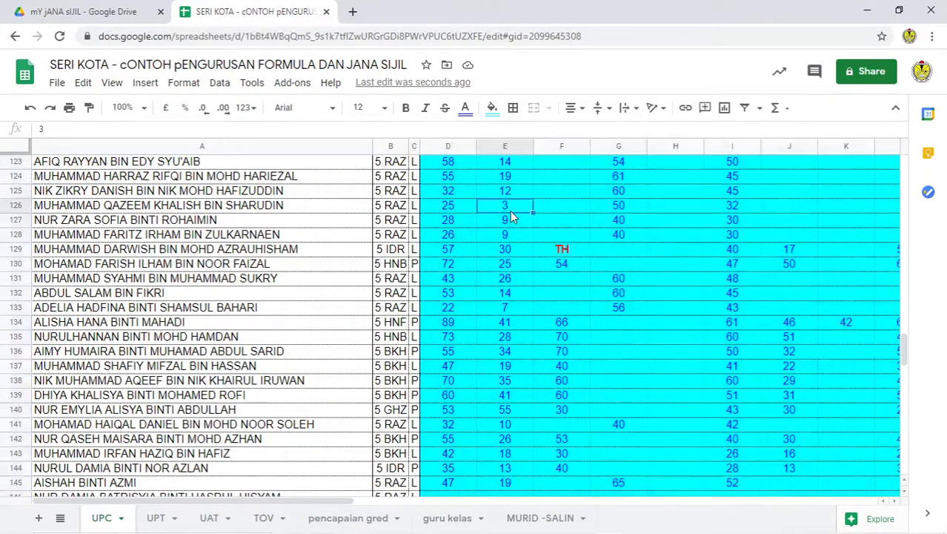
left_click(503, 221)
left_click(500, 235)
left_click(515, 206)
scroll(504, 347, "down", 5)
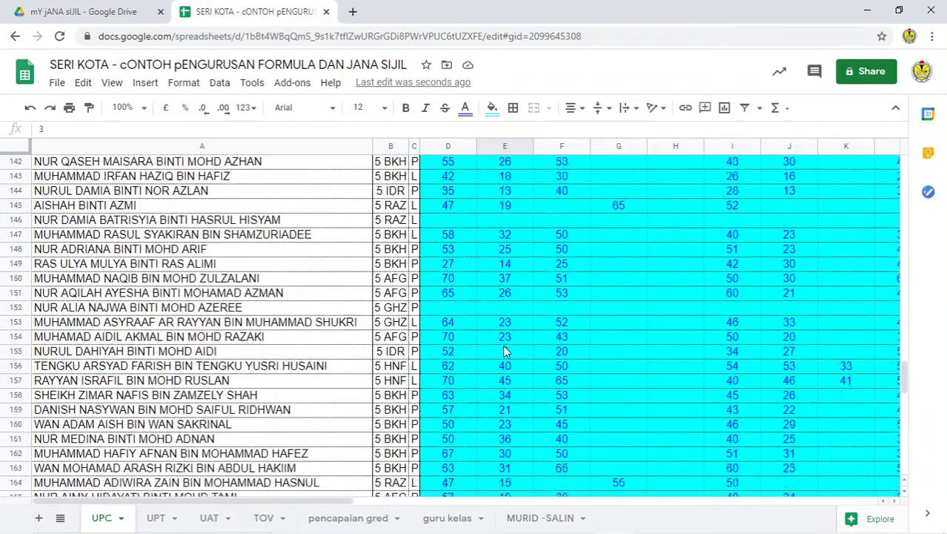
scroll(504, 350, "down", 5)
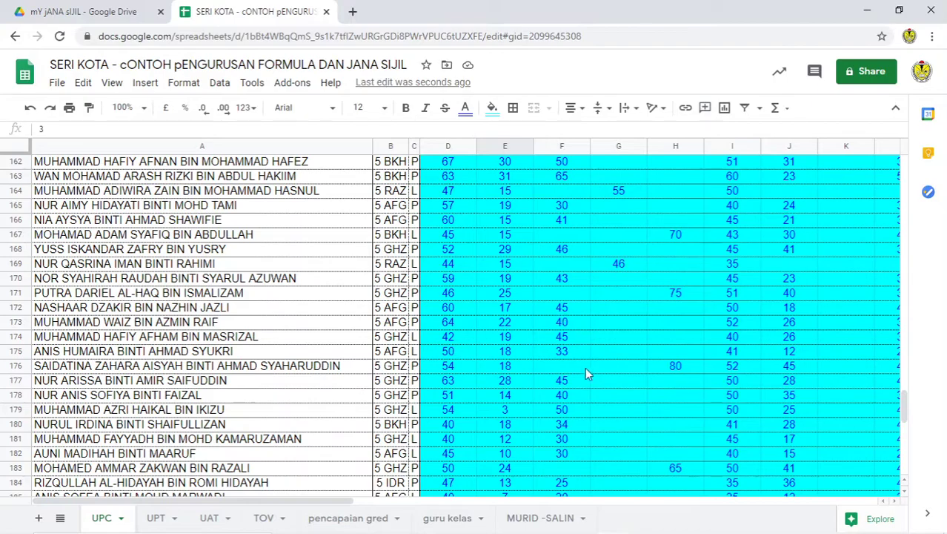
scroll(499, 379, "down", 6)
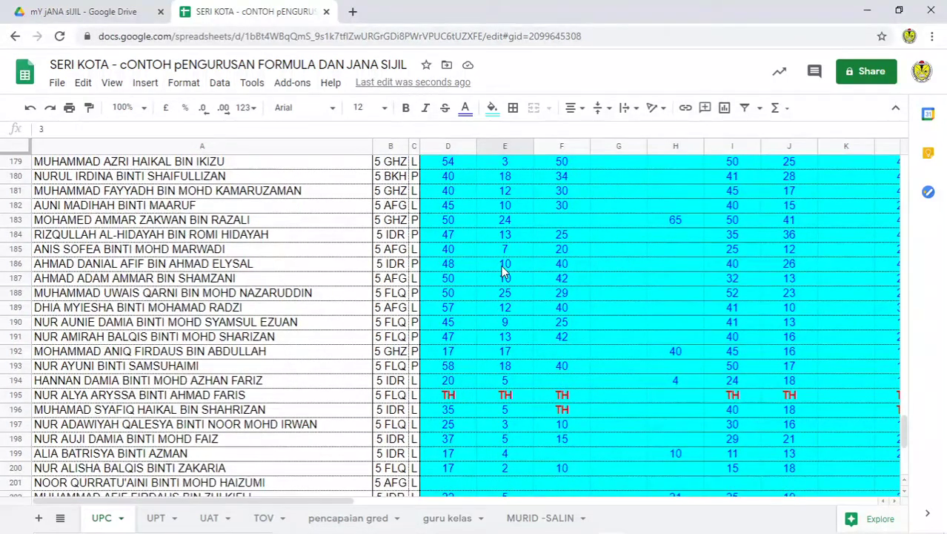
left_click(506, 413)
left_click(518, 426)
left_click(516, 438)
left_click(513, 455)
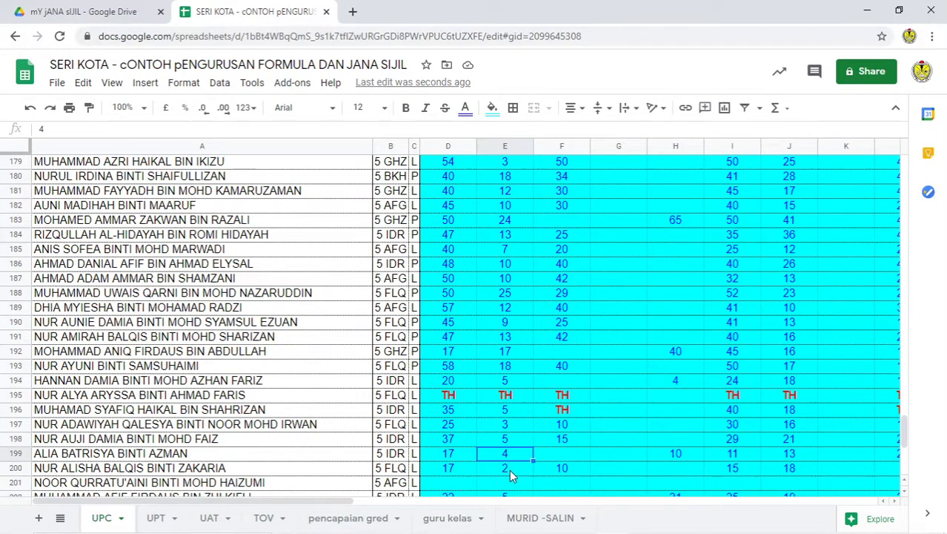
left_click(509, 469)
scroll(546, 442, "down", 6)
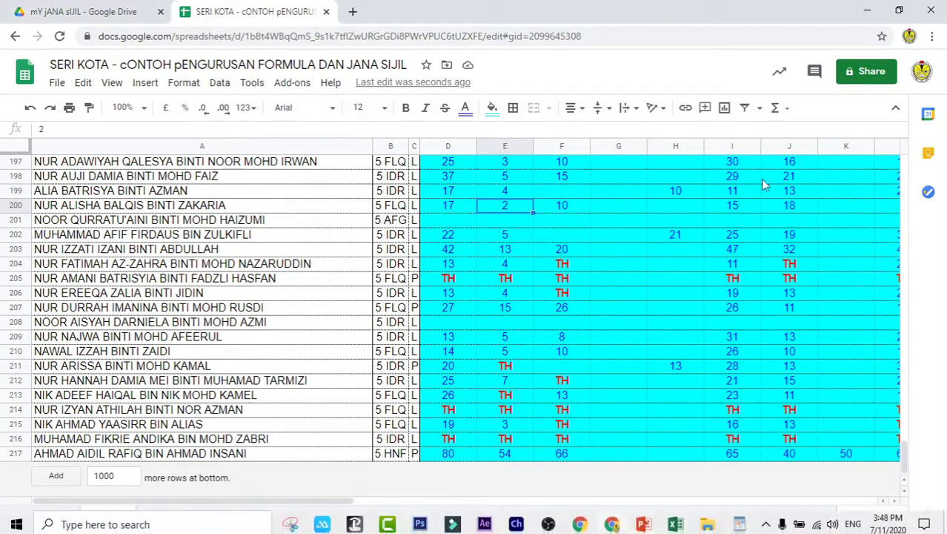
left_click(739, 520)
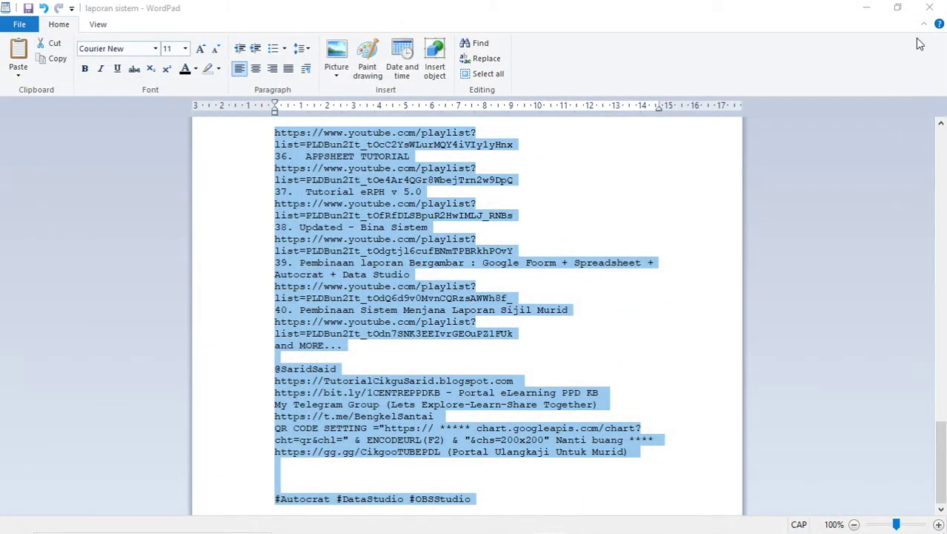
left_click(865, 8)
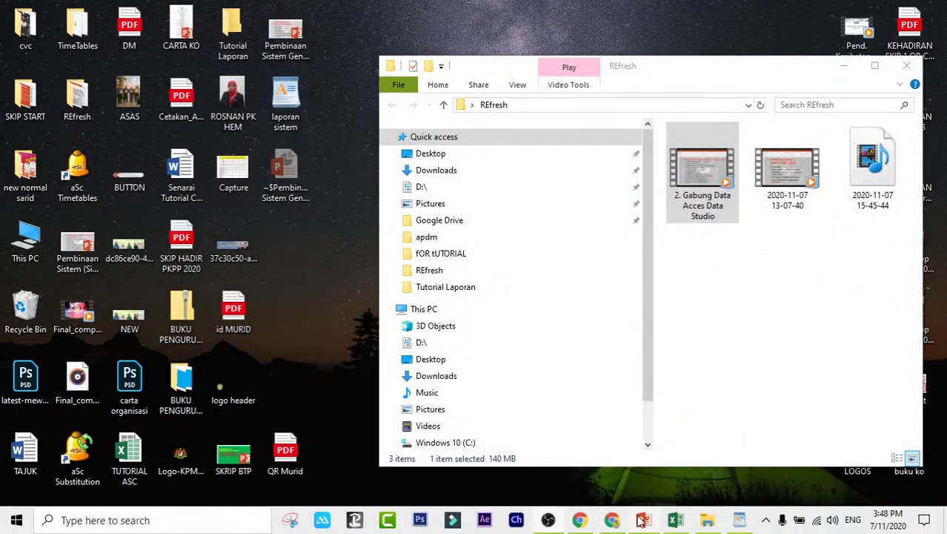
left_click(642, 521)
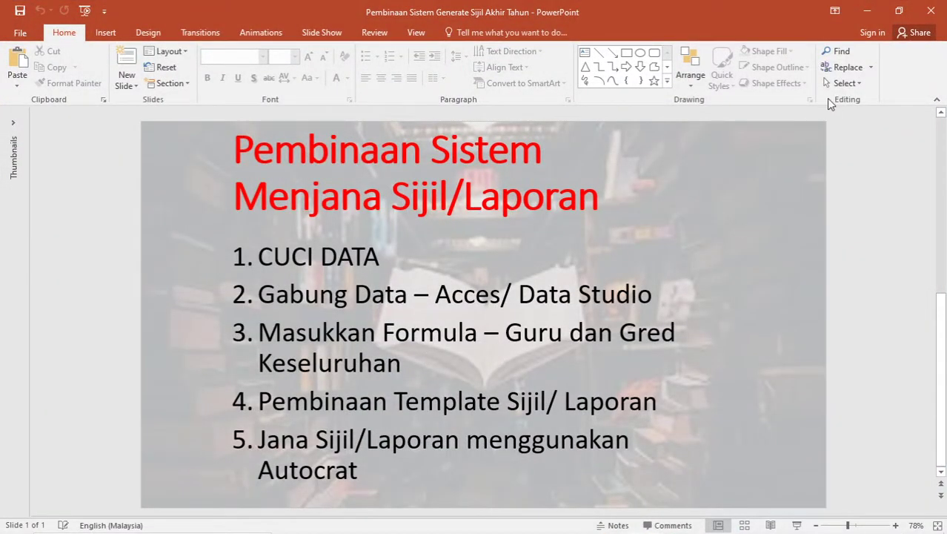
left_click(862, 10)
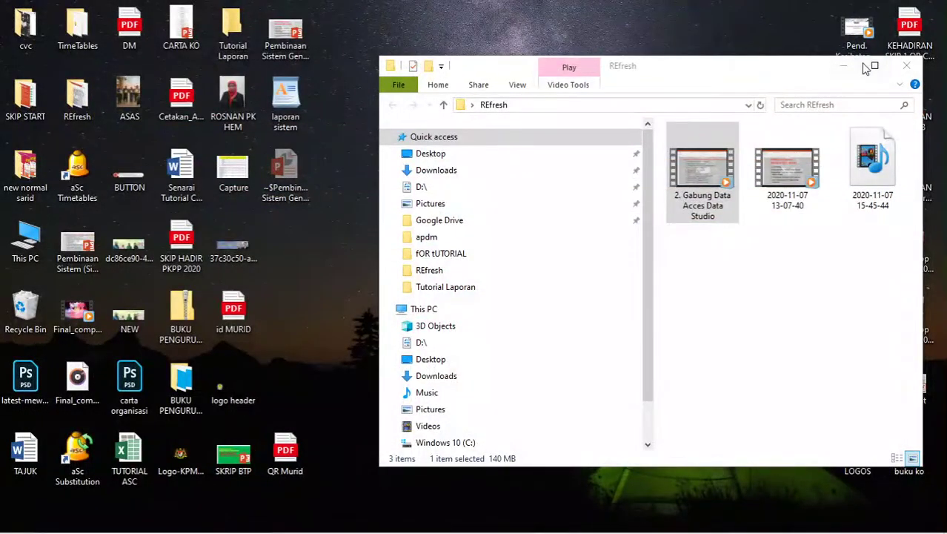
left_click(845, 66)
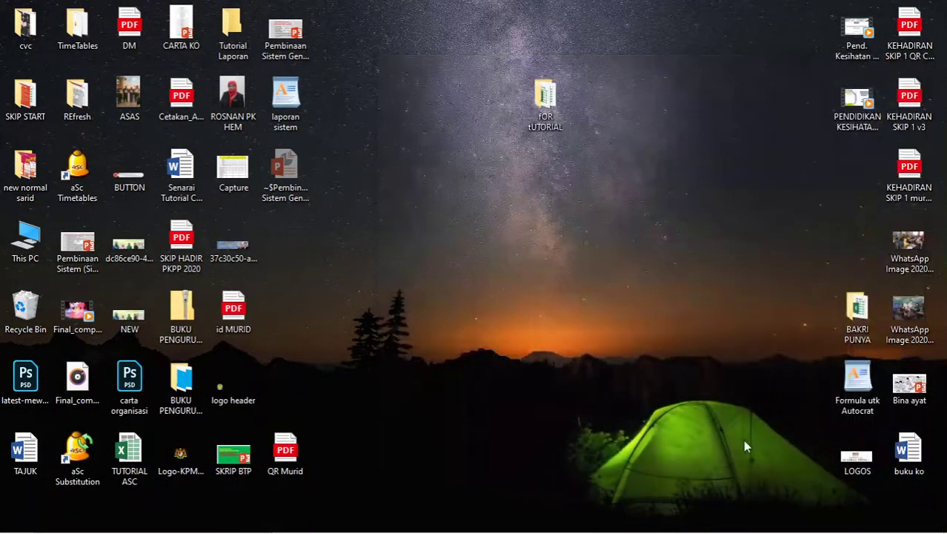
left_click(613, 521)
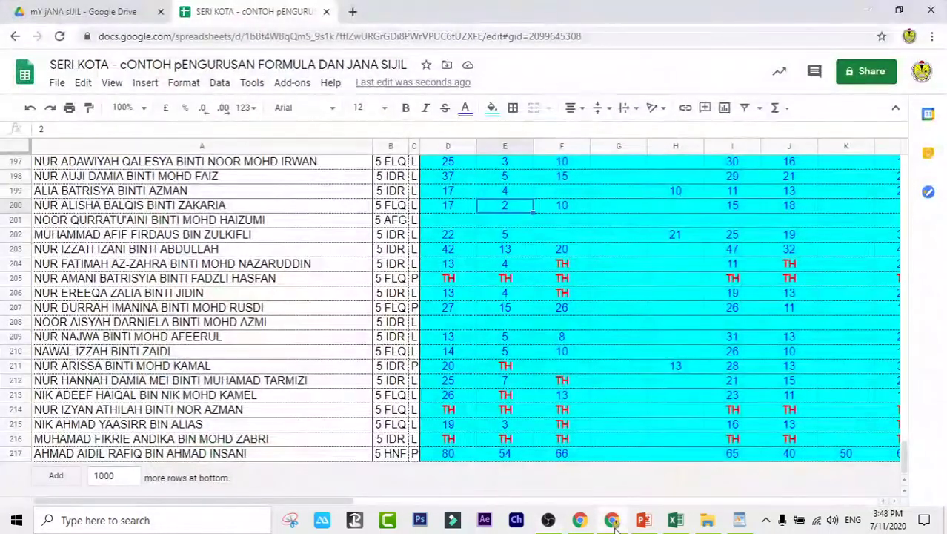
Step: Drag jANA sIJIL.xlsx from the fOR tUTORIAL folder into the mY jANA sIJIL Drive folder and preview it
left_click(65, 10)
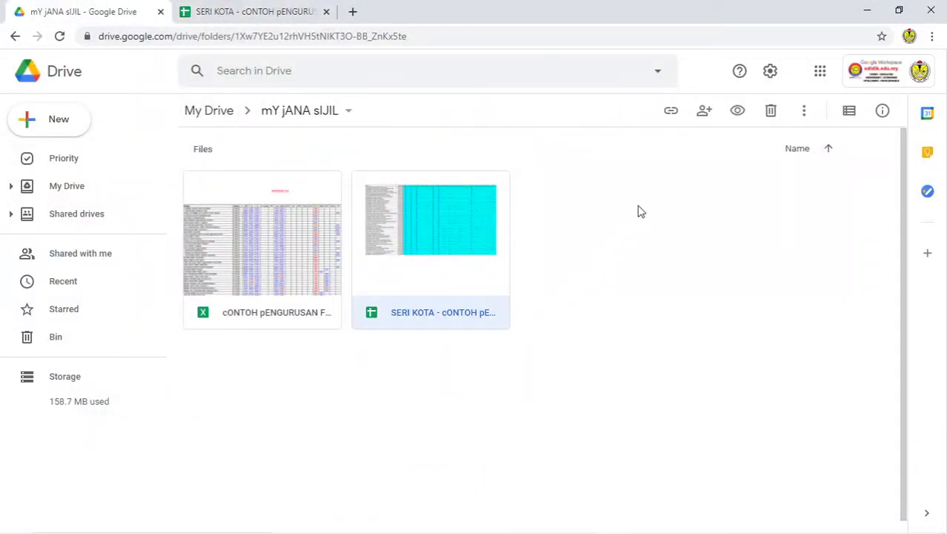
left_click(867, 11)
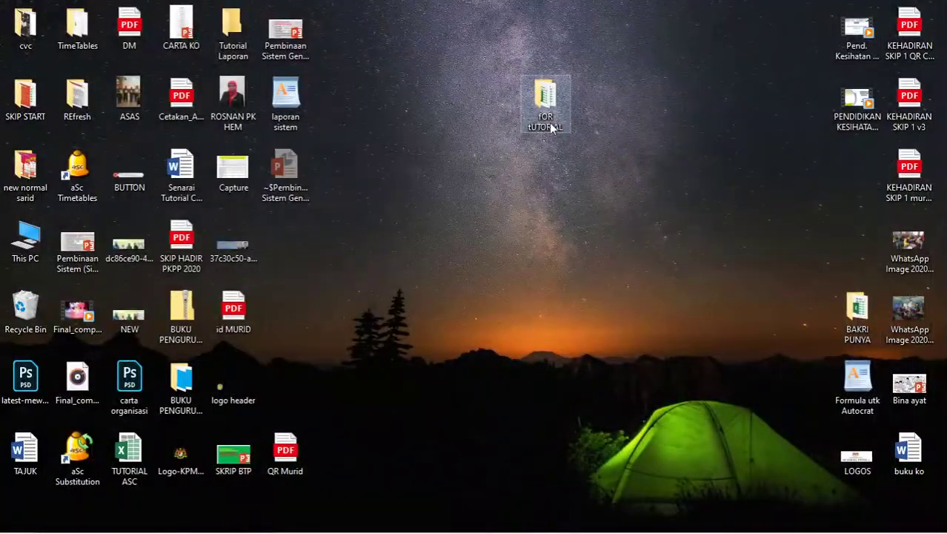
double_click(545, 100)
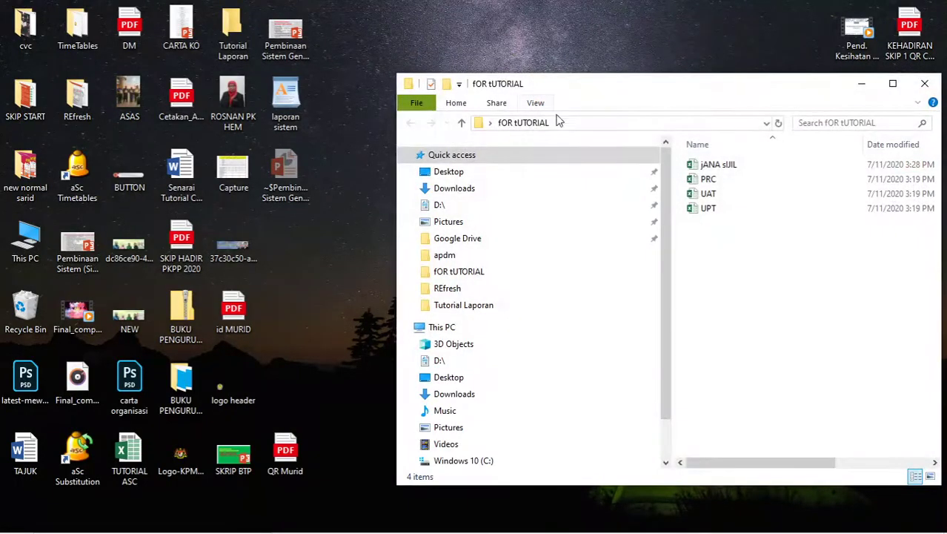
left_click(742, 169)
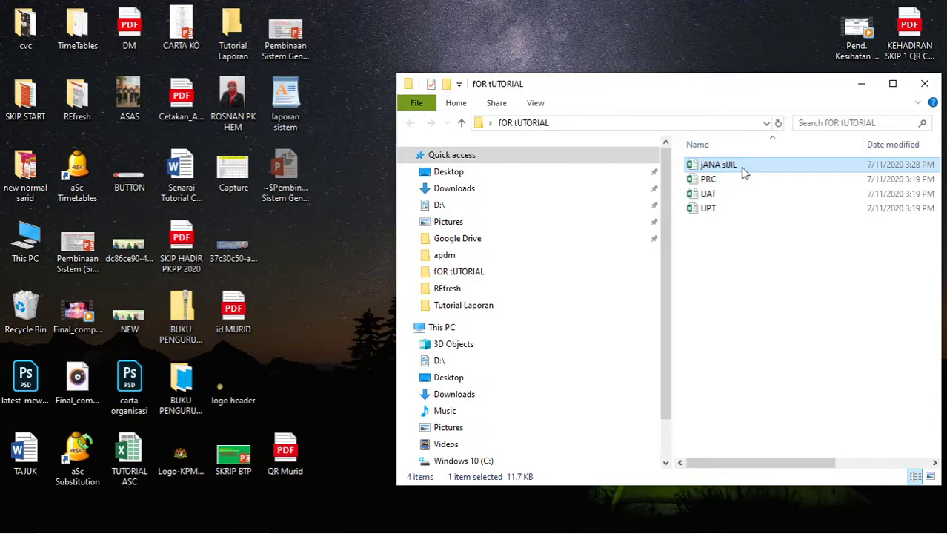
left_click_drag(743, 171, 647, 318)
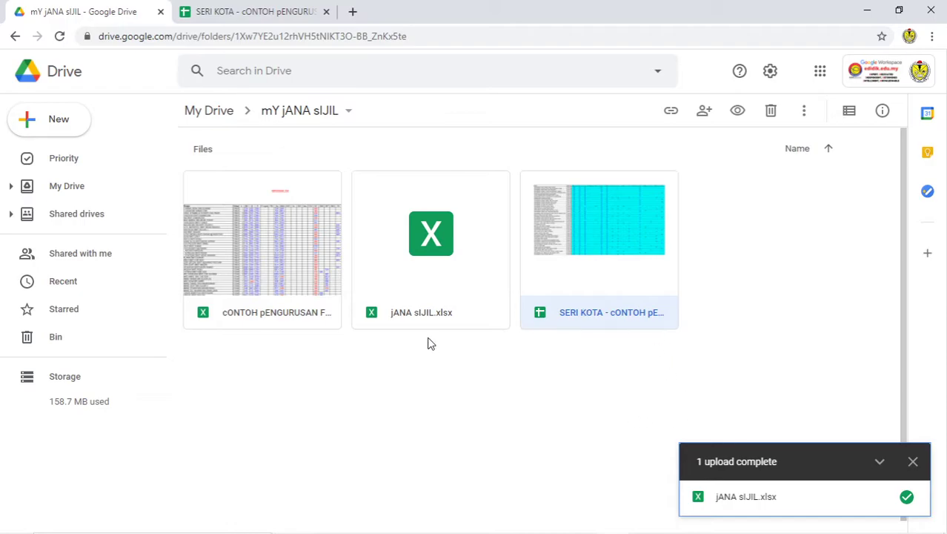
double_click(417, 259)
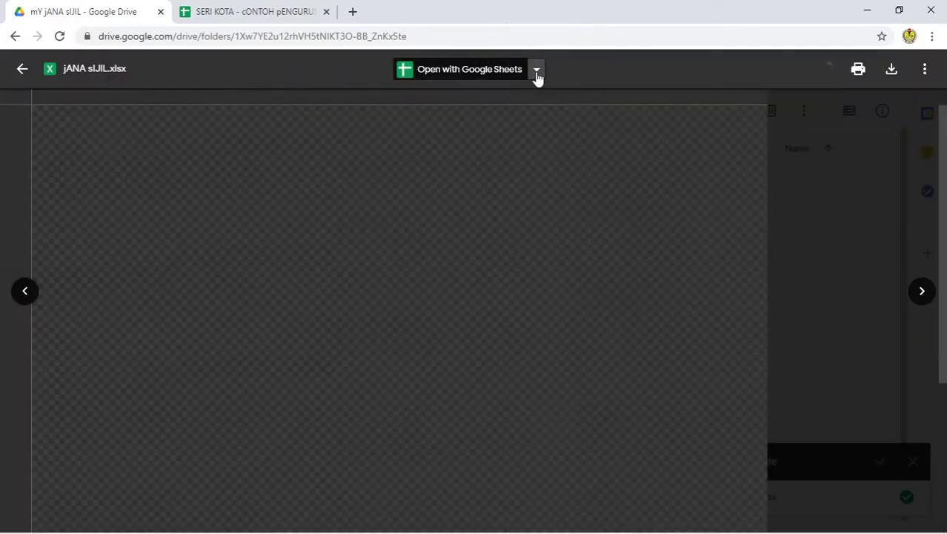
Step: Open jANA sIJIL.xlsx with Google Sheets, then check cells E198 and E202 in SERI KOTA and close that tab
left_click(537, 72)
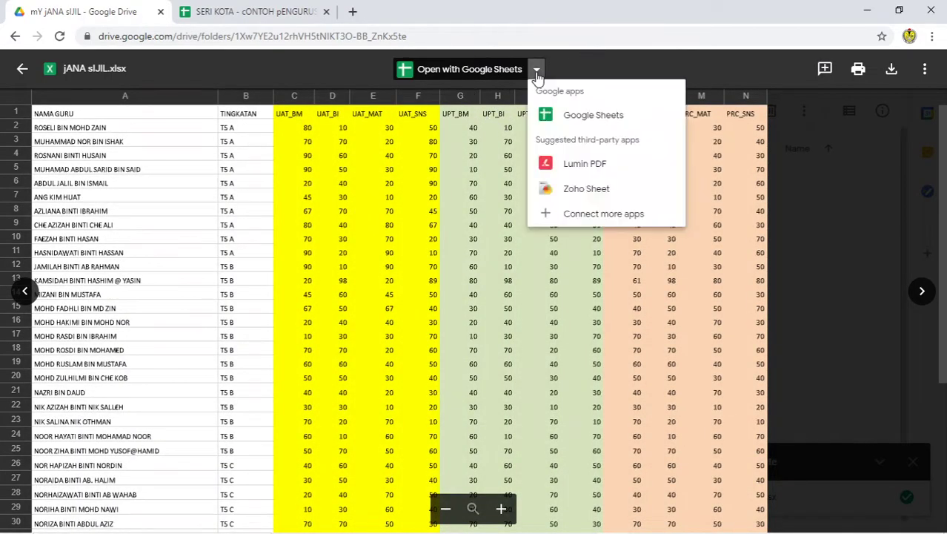
left_click(560, 114)
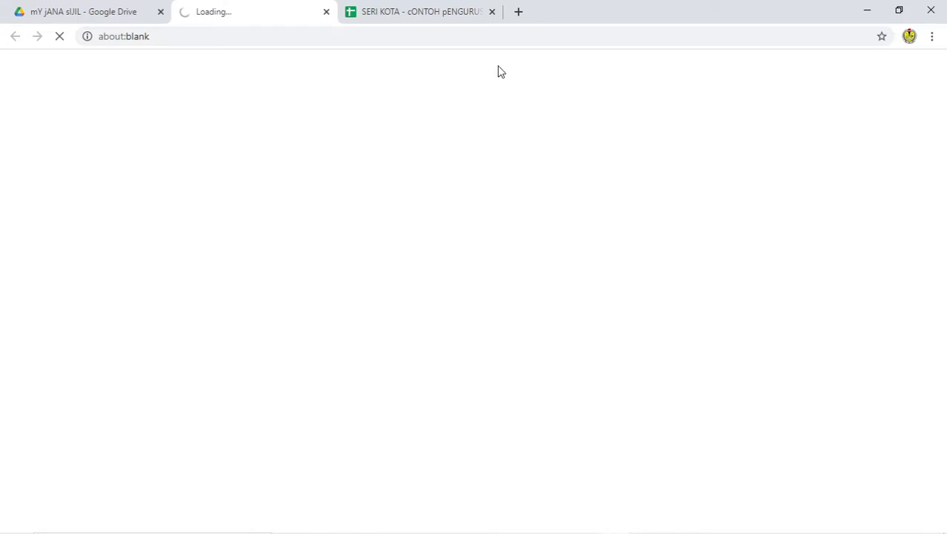
left_click(441, 12)
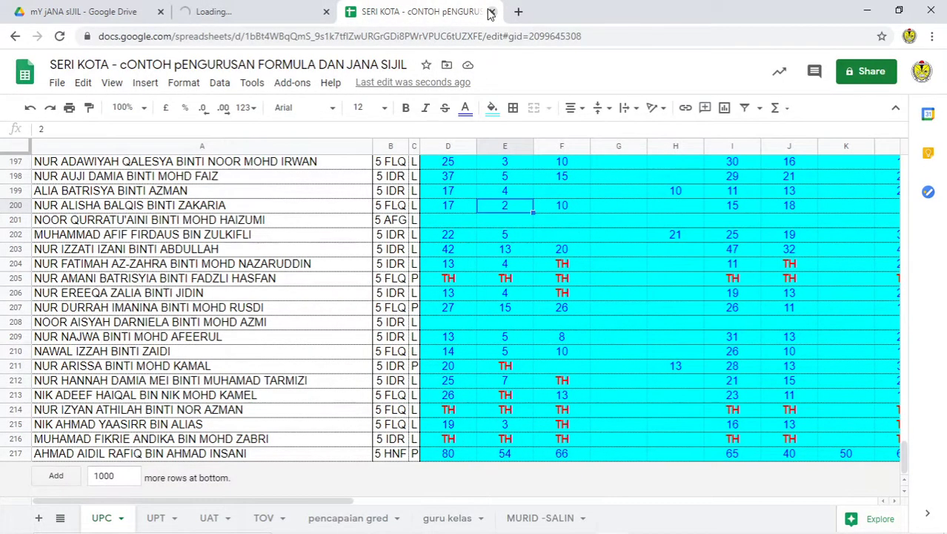
left_click(518, 239)
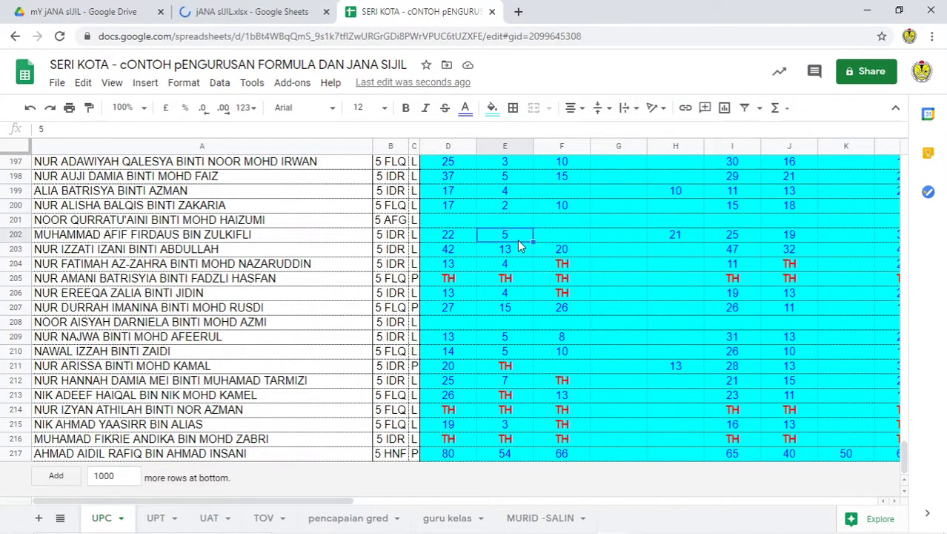
left_click(510, 178)
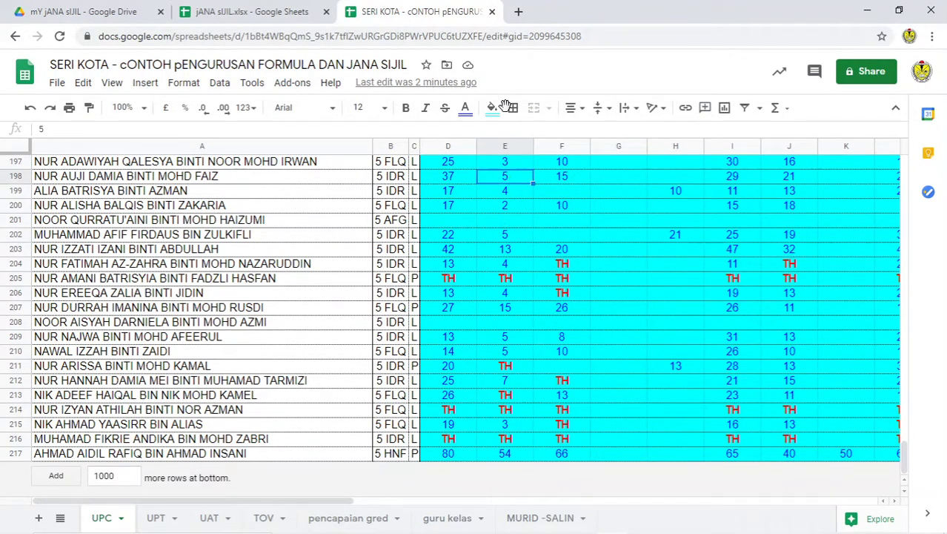
left_click(493, 12)
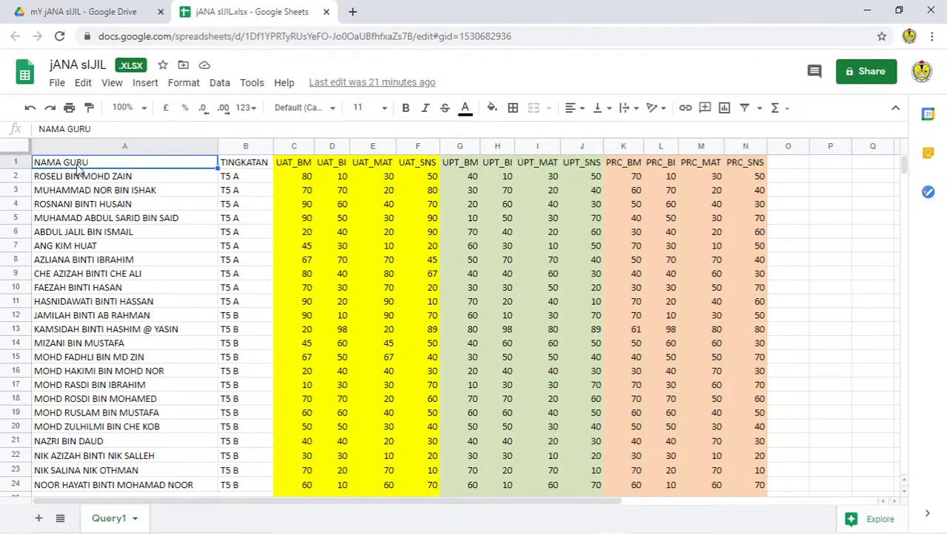
Step: Change the A1 header from NAMA GURU to NAMA MURID
left_click(102, 129)
double_click(80, 129)
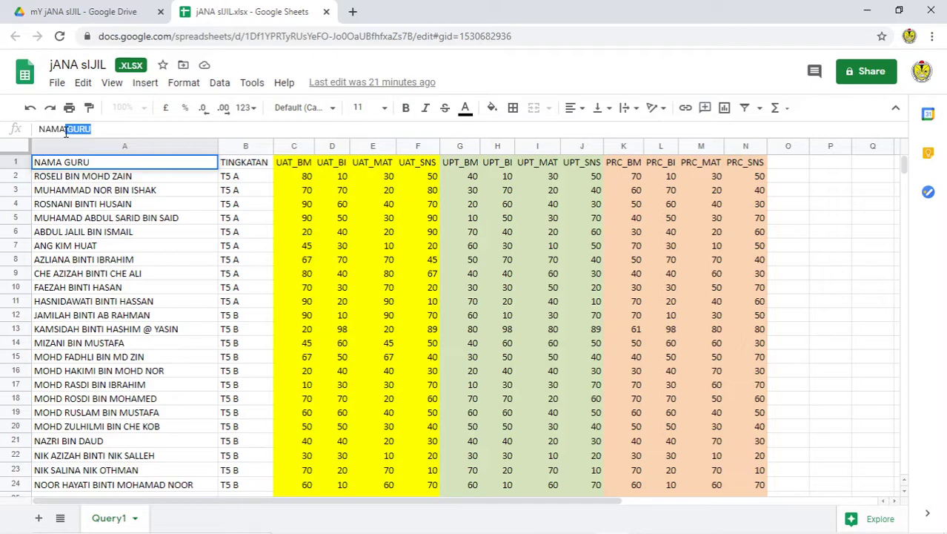
key("BackSpace")
type("MURID")
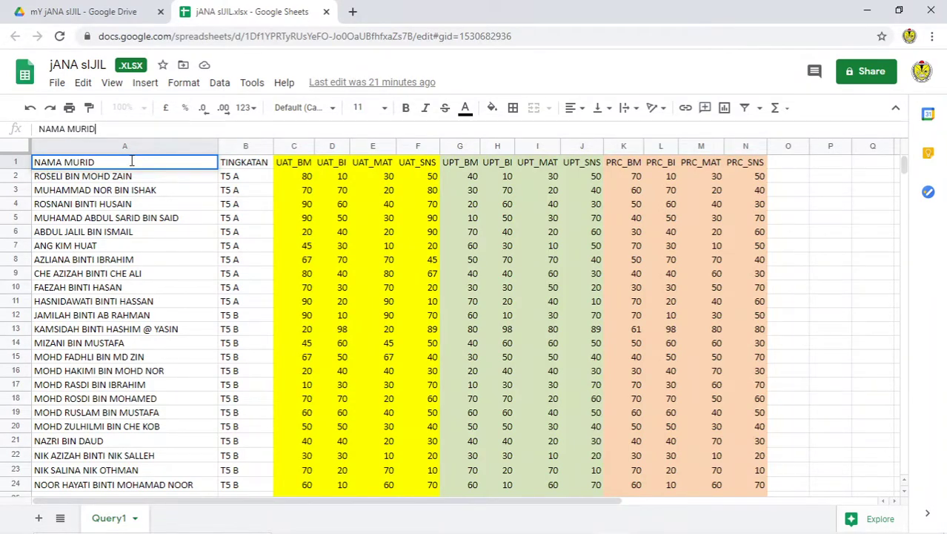
left_click(250, 180)
Step: Check the UAT_BM, UPT_BM and PRC_BM headers, then start renaming the Query1 sheet
left_click(297, 169)
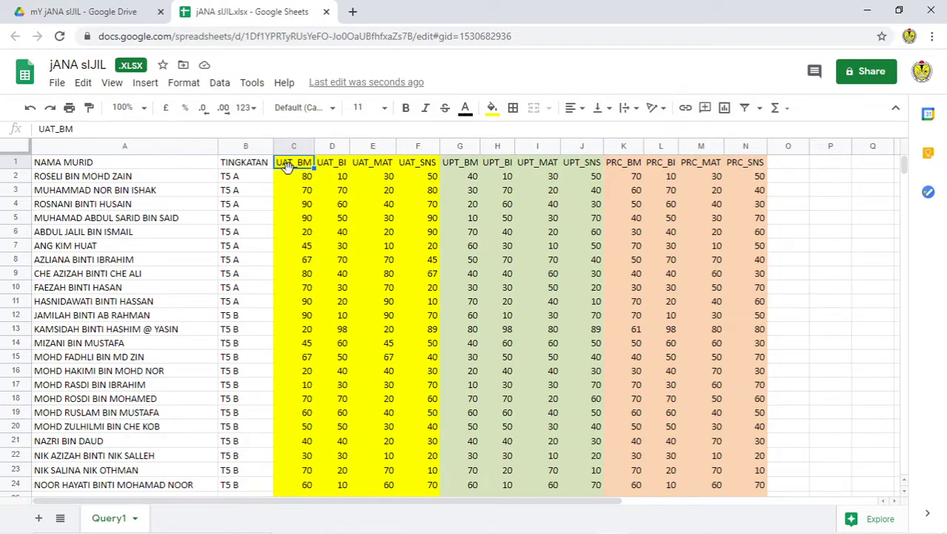
left_click(292, 171)
left_click(461, 168)
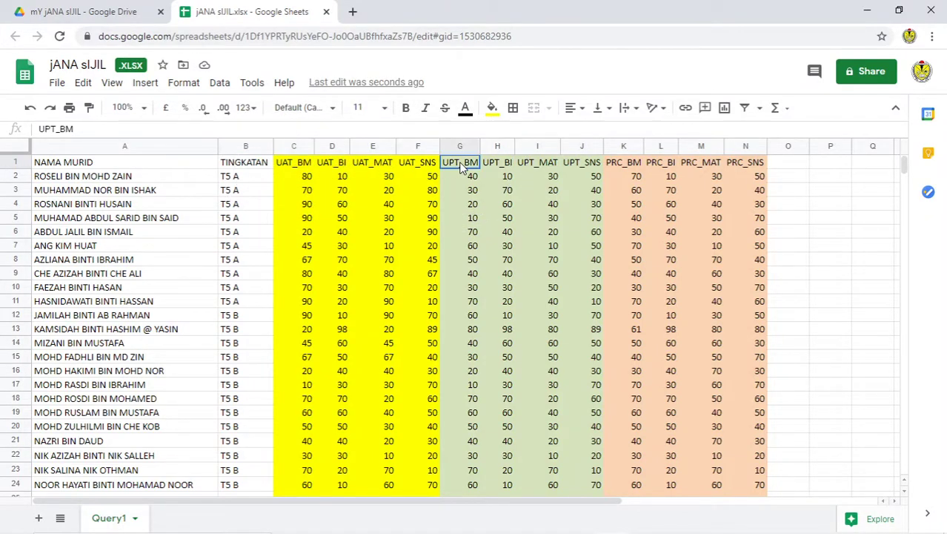
left_click(627, 167)
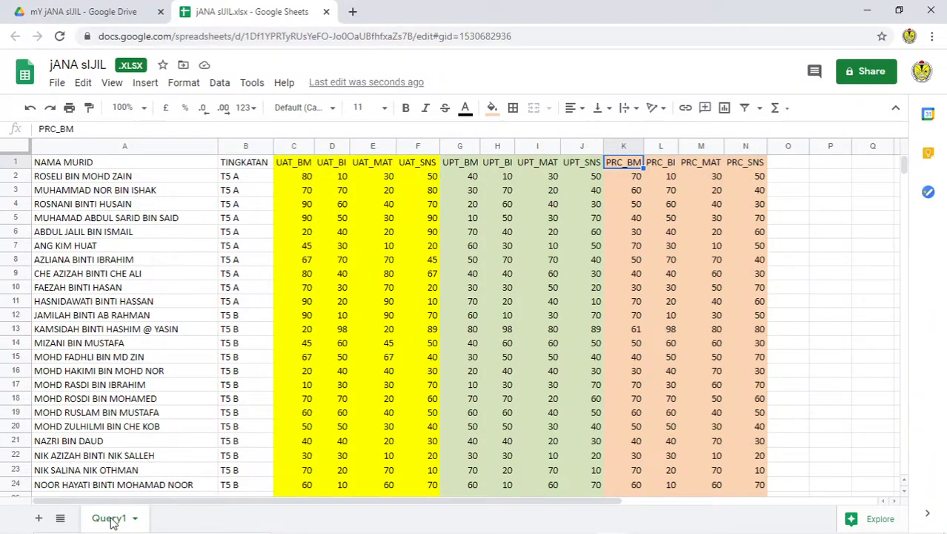
double_click(111, 522)
Step: Rename the Query1 sheet to JANA SIJIL 2020
type("JA")
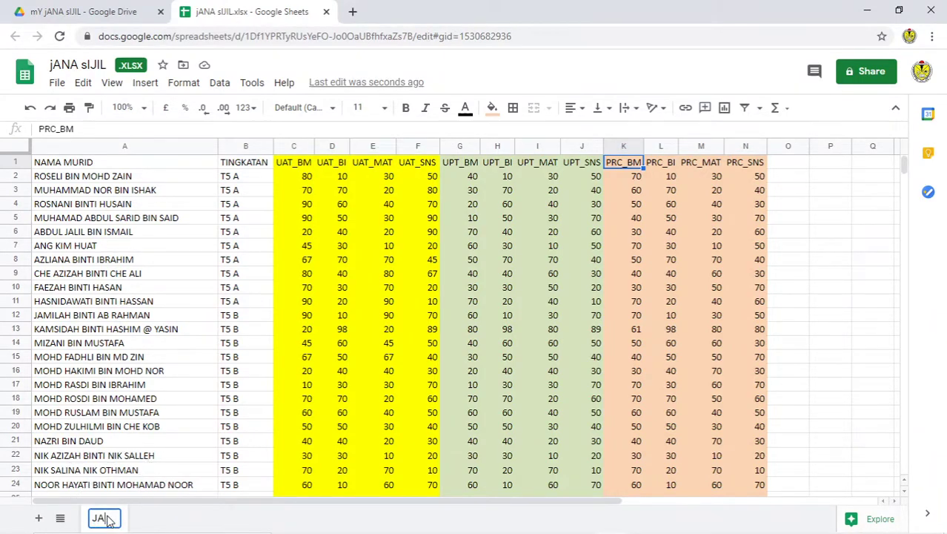
type("NA SIJIL 2020")
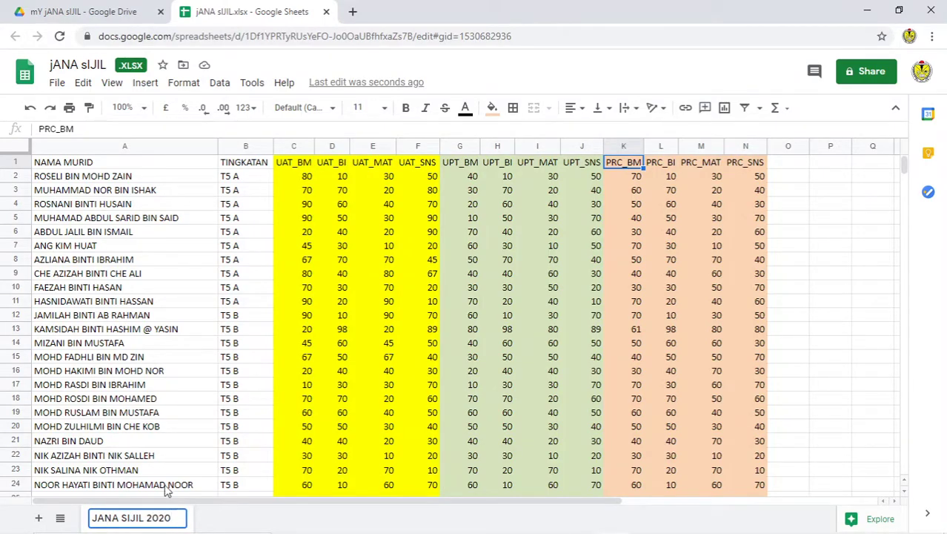
left_click(248, 279)
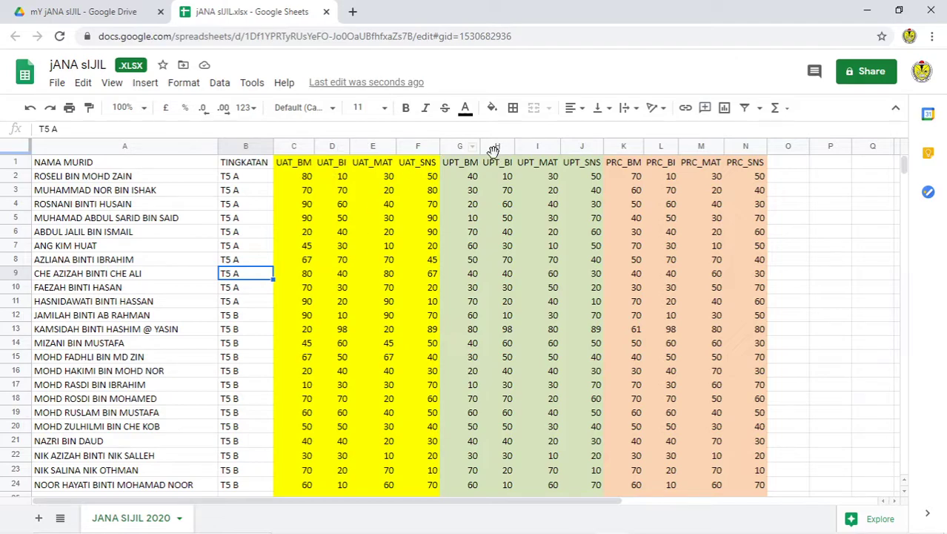
left_click(795, 163)
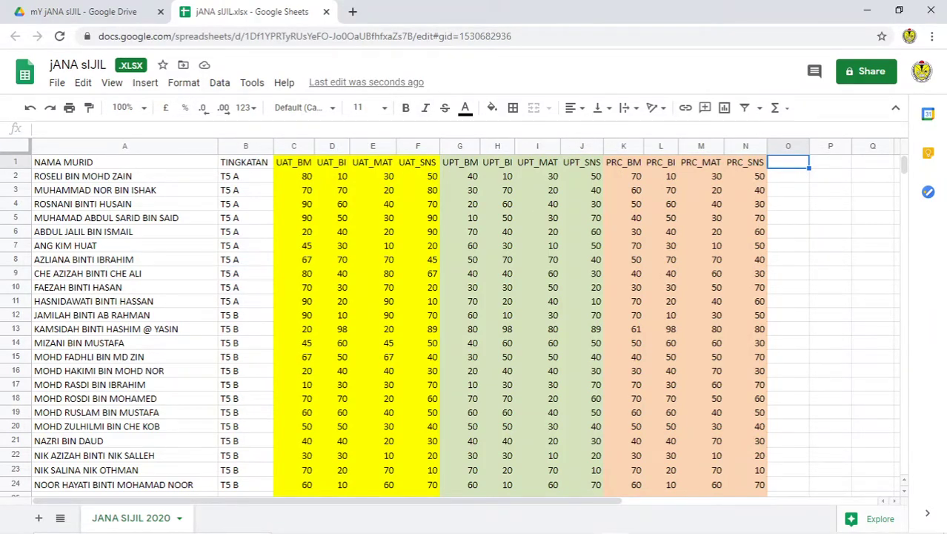
Step: Add a new sheet named GURU beside JANA SIJIL 2020
left_click(38, 517)
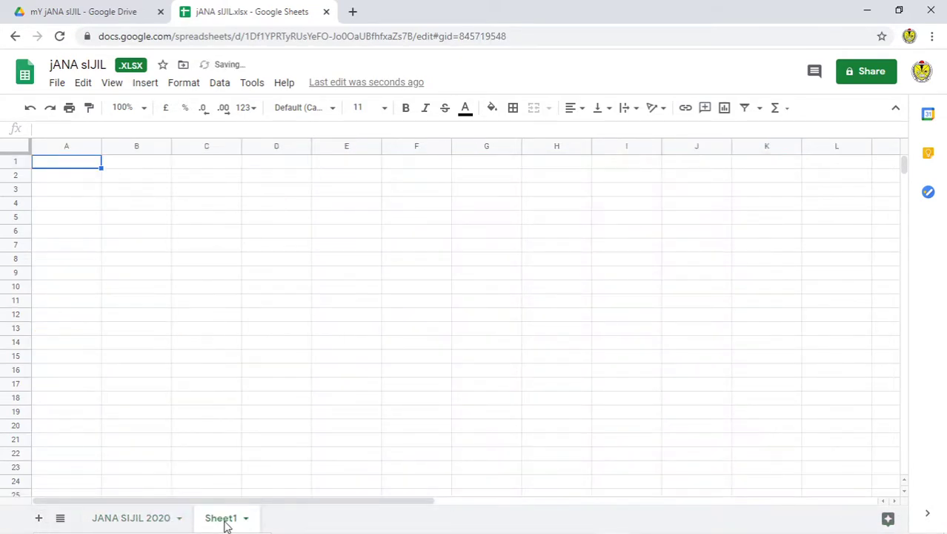
double_click(225, 521)
type("GURU")
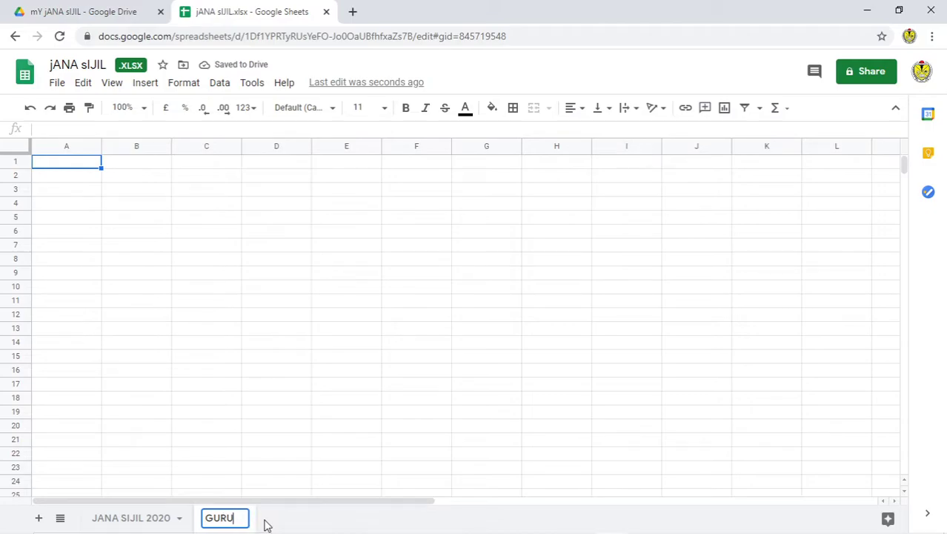
left_click(332, 459)
left_click(152, 517)
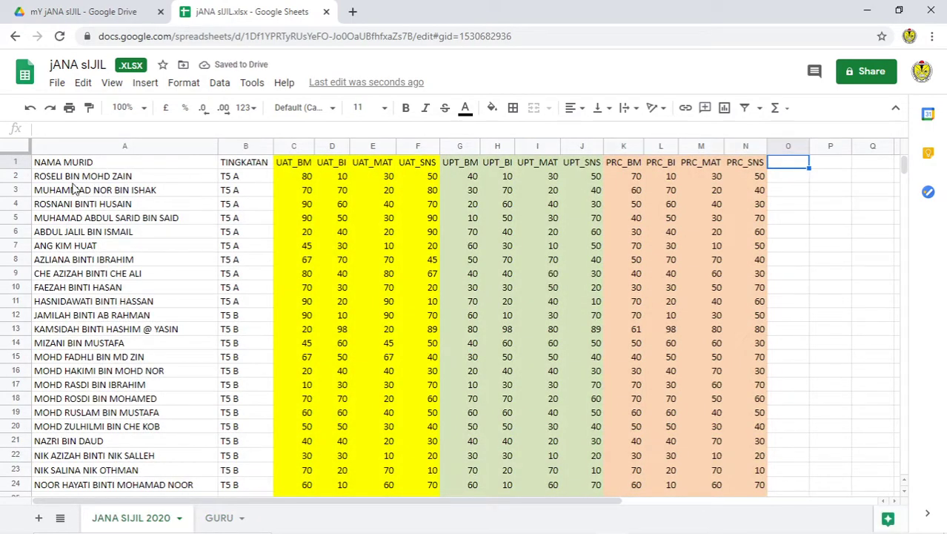
Step: Insert an empty column C to the left of UAT_BM on JANA SIJIL 2020
left_click(248, 147)
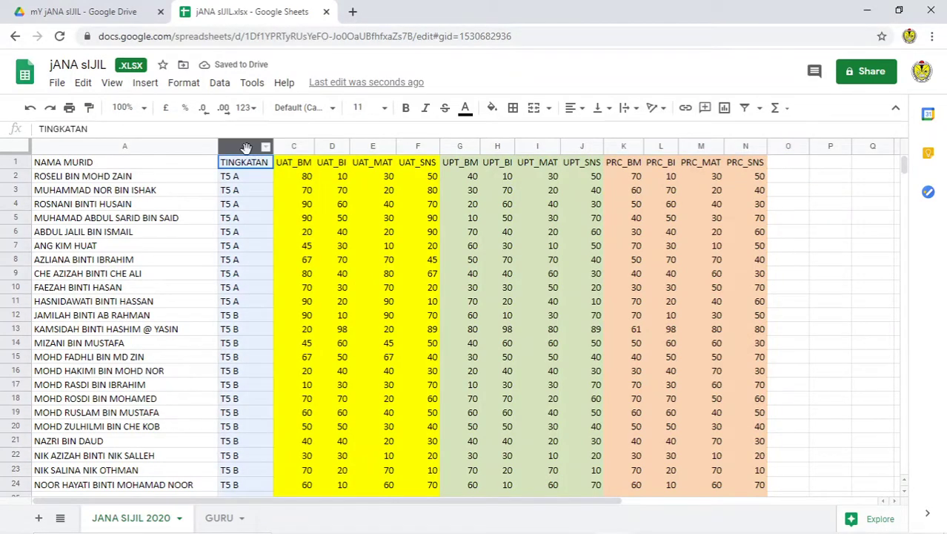
right_click(248, 147)
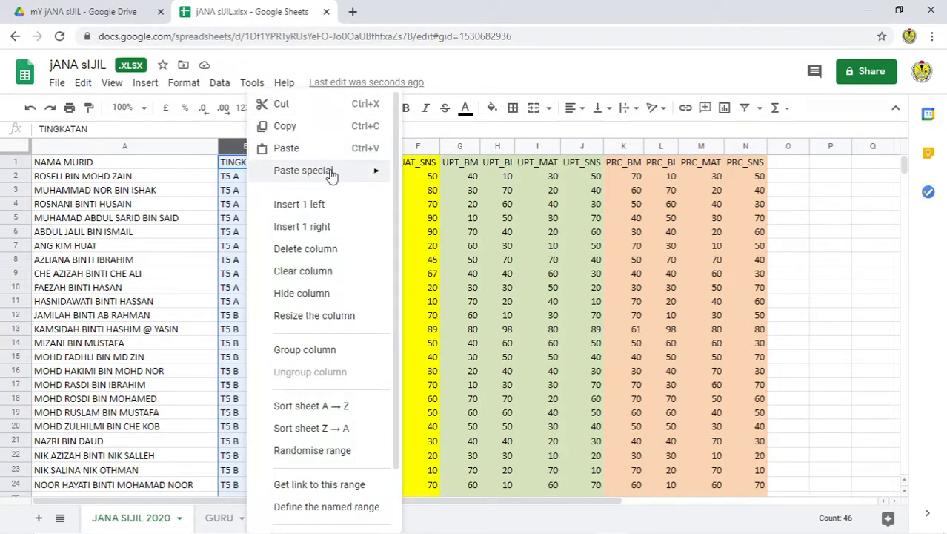
key("Escape")
left_click(281, 146)
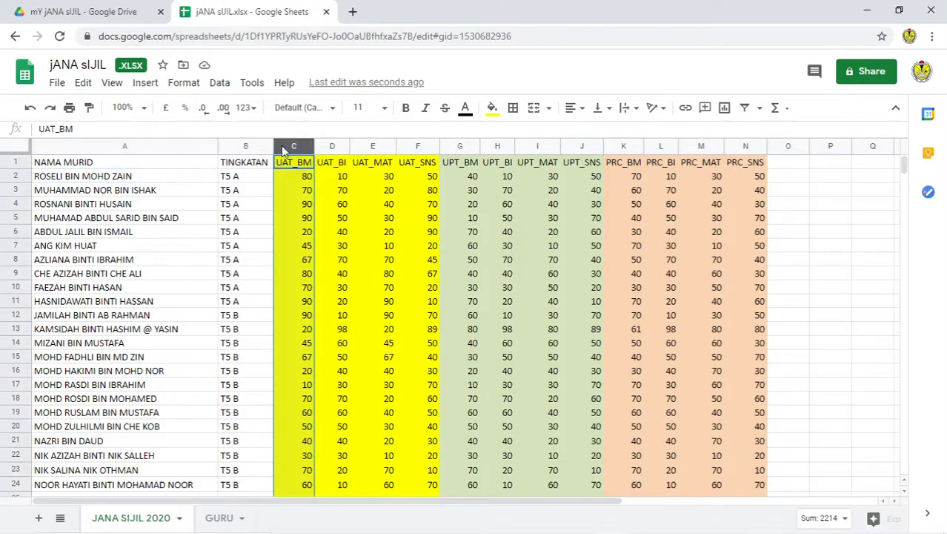
right_click(283, 147)
left_click(356, 204)
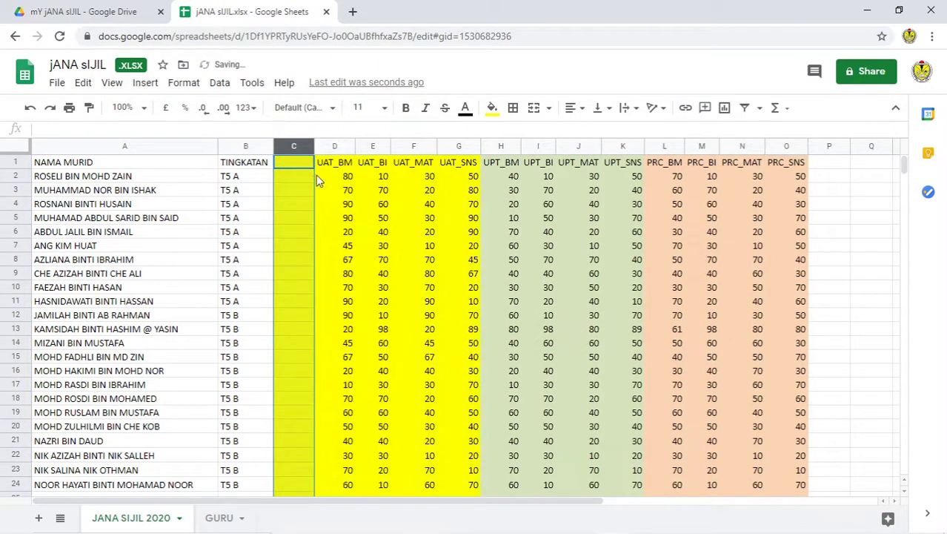
left_click(374, 236)
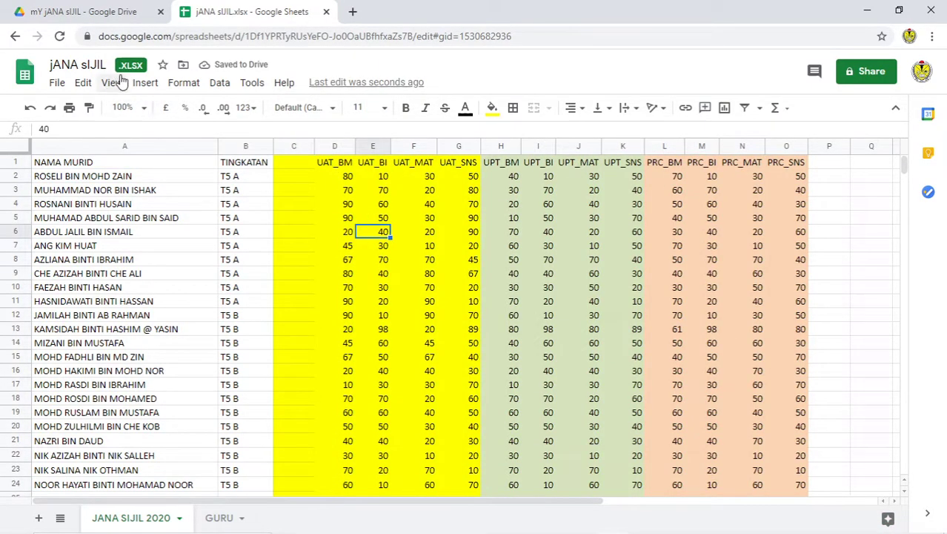
left_click(58, 83)
Step: Save the workbook as a Google Sheets file, close the .xlsx tab, and retitle it jANA sIJIL TUTORIAL
left_click(116, 235)
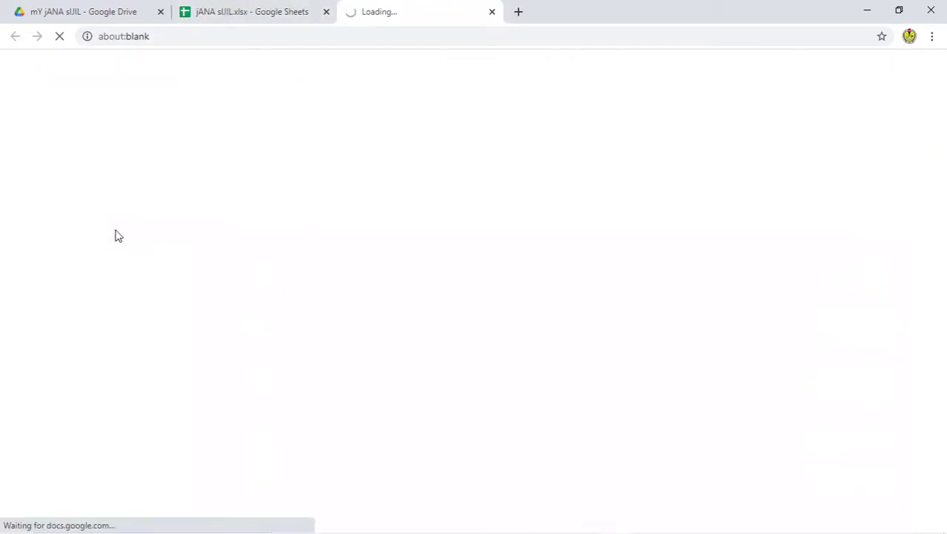
left_click(209, 13)
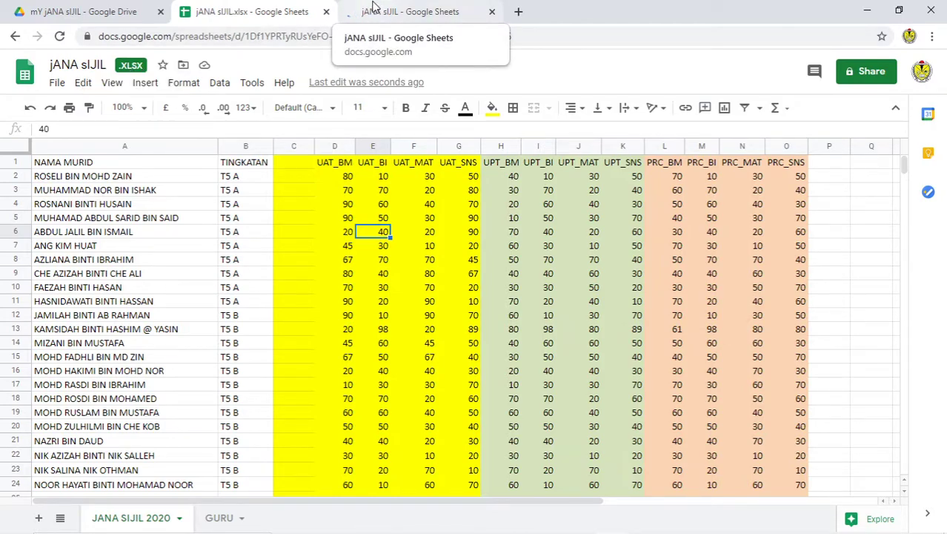
left_click(374, 12)
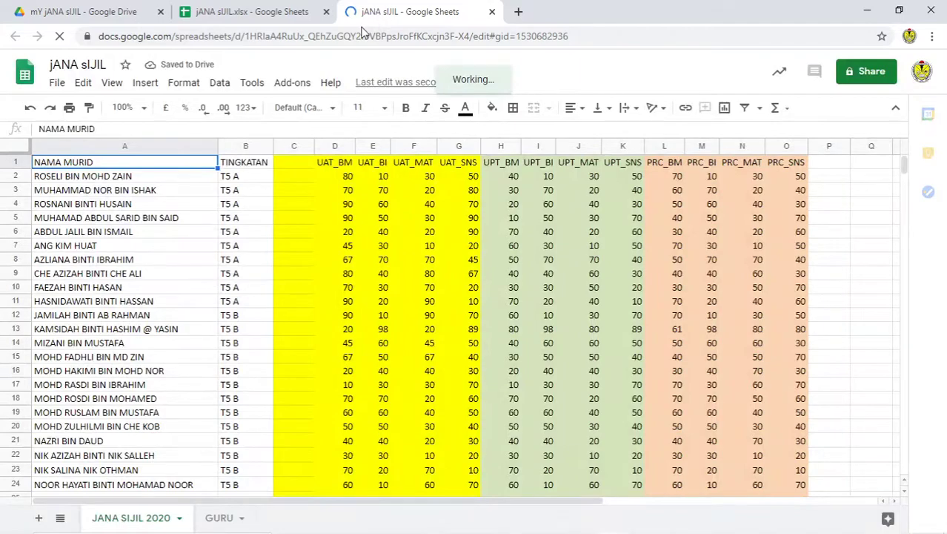
left_click(326, 12)
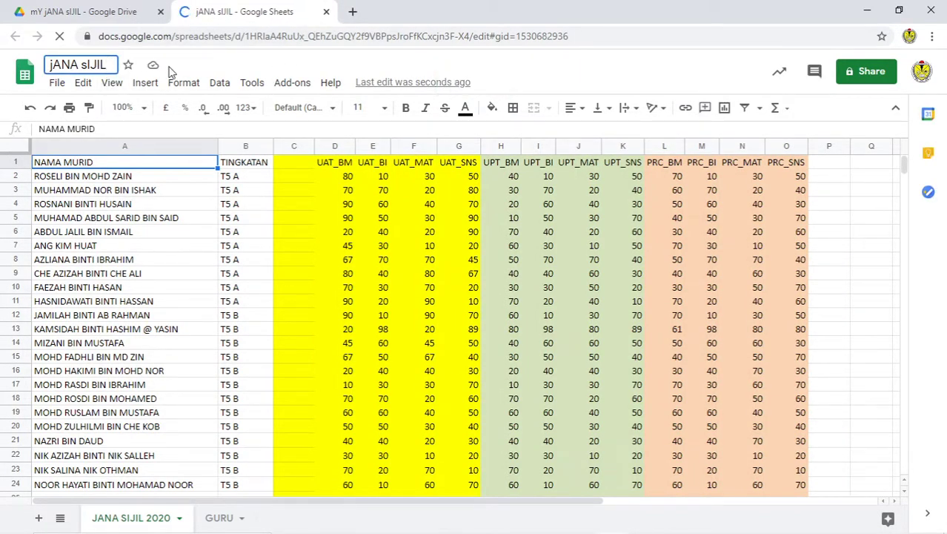
type("T")
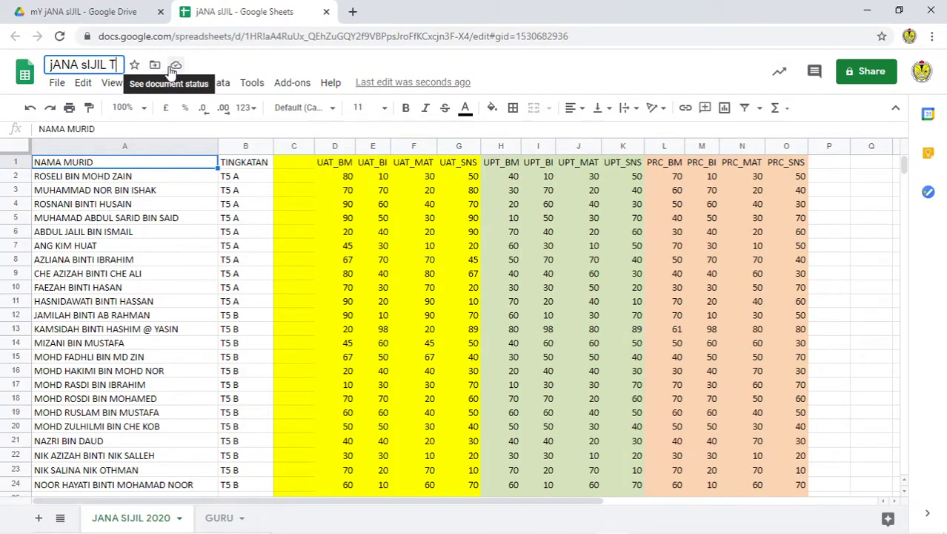
type("UTORI")
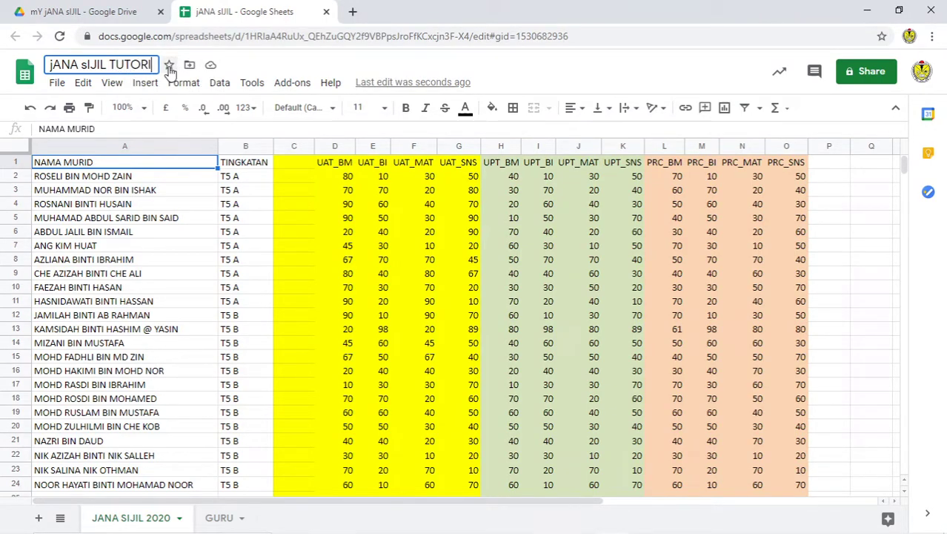
type("AL")
Step: Widen column C of JANA SIJIL 2020 and give it the header NAMA GURU
left_click(148, 260)
left_click(290, 163)
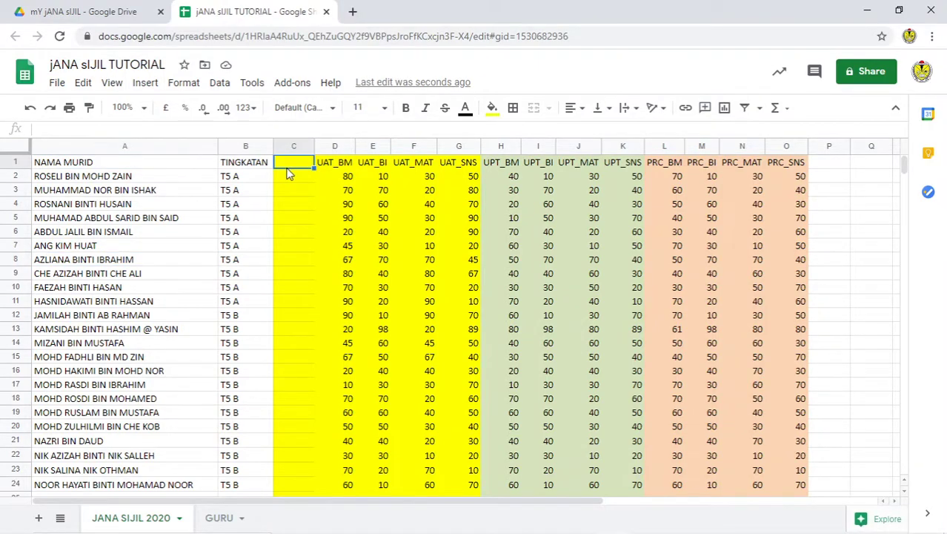
left_click_drag(315, 149, 427, 149)
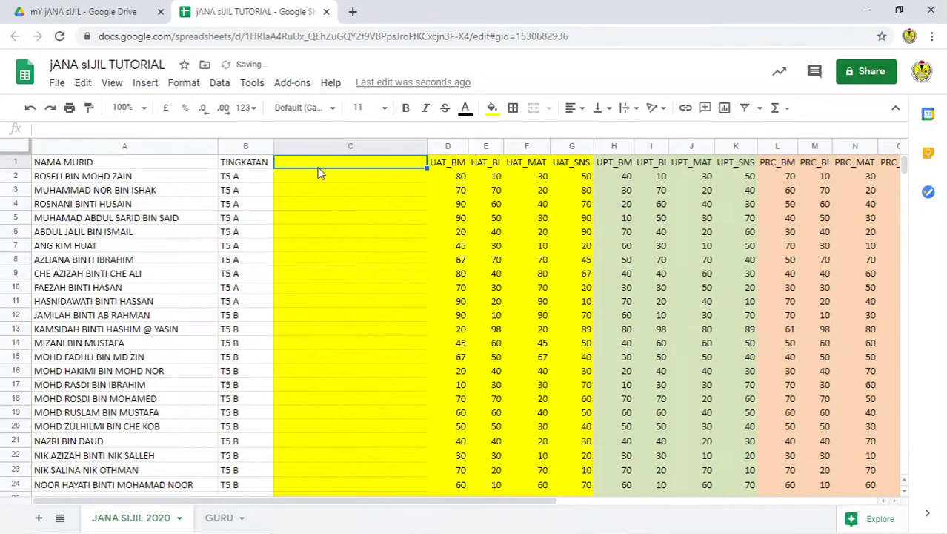
type("NAMA GURU")
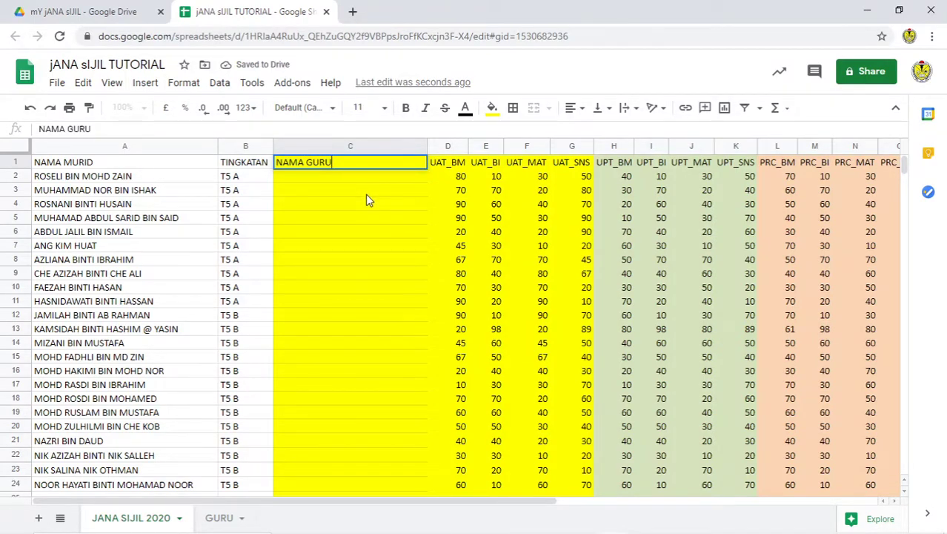
left_click(364, 191)
left_click(220, 518)
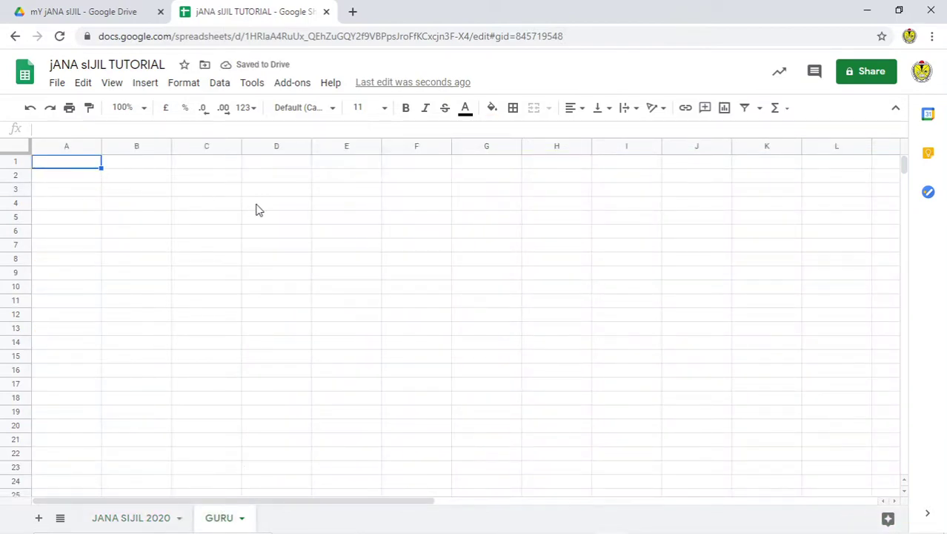
Step: Put NAMA GURU headers in A1 and B1 of GURU, then retitle A1 as KELAS
type("NAMA GURU")
left_click(251, 204)
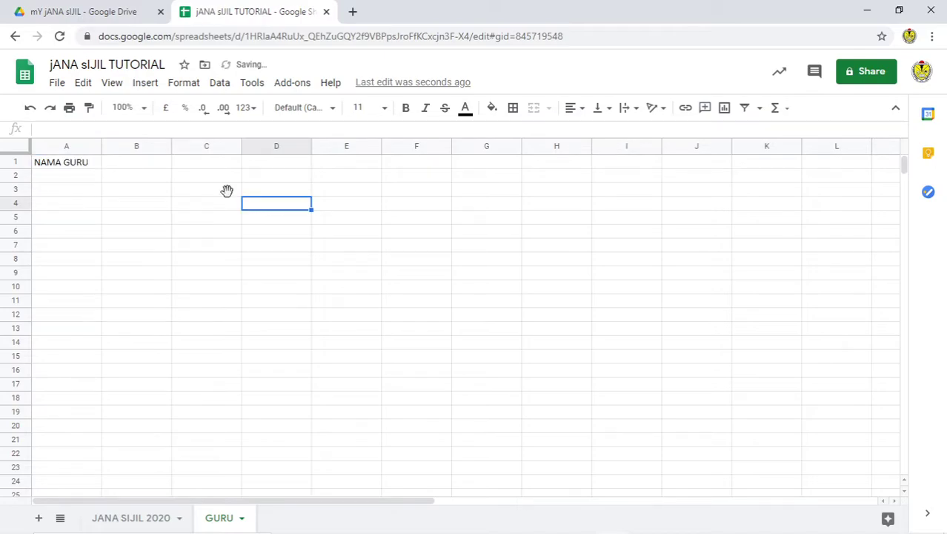
left_click(87, 164)
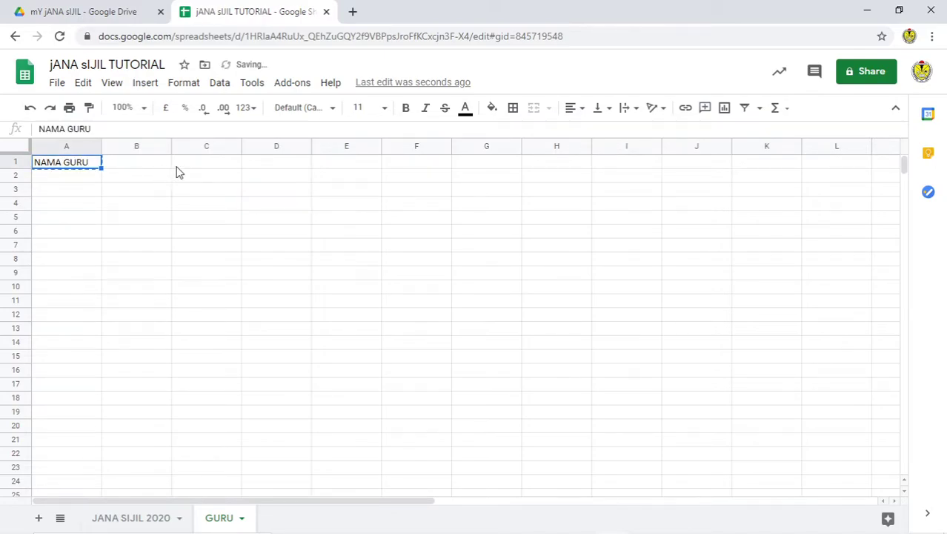
key("ctrl+c")
left_click(148, 164)
key("ctrl+v")
left_click(64, 164)
type("KELAS")
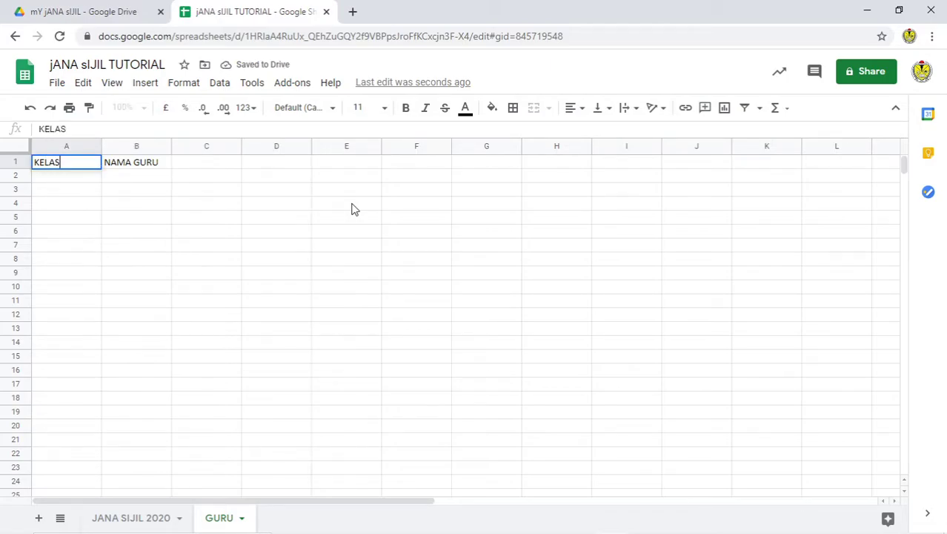
key("Return")
Step: Enter =UNIQUE('JANA SIJIL 2020'!B:B) in A2 to list TINGKATAN and classes T5 A–D
left_click(152, 515)
left_click(229, 180)
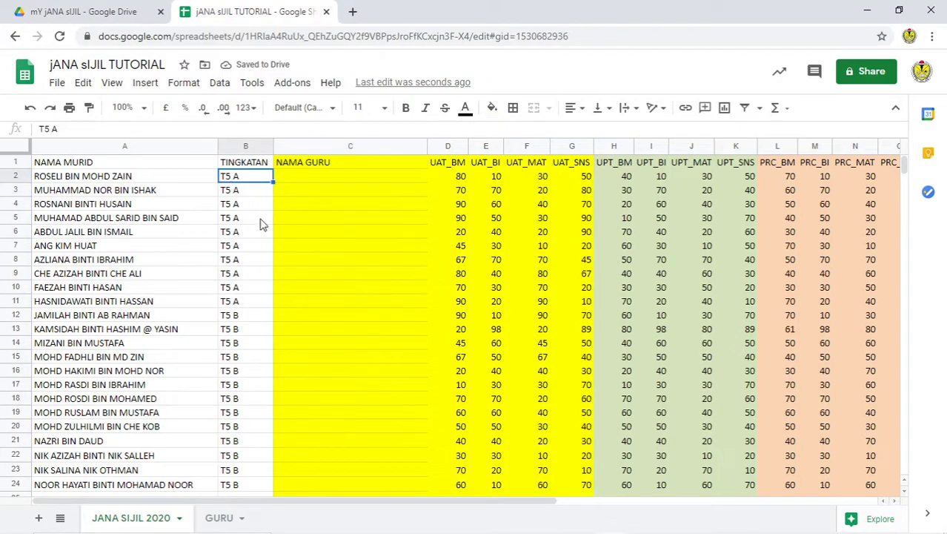
left_click(218, 517)
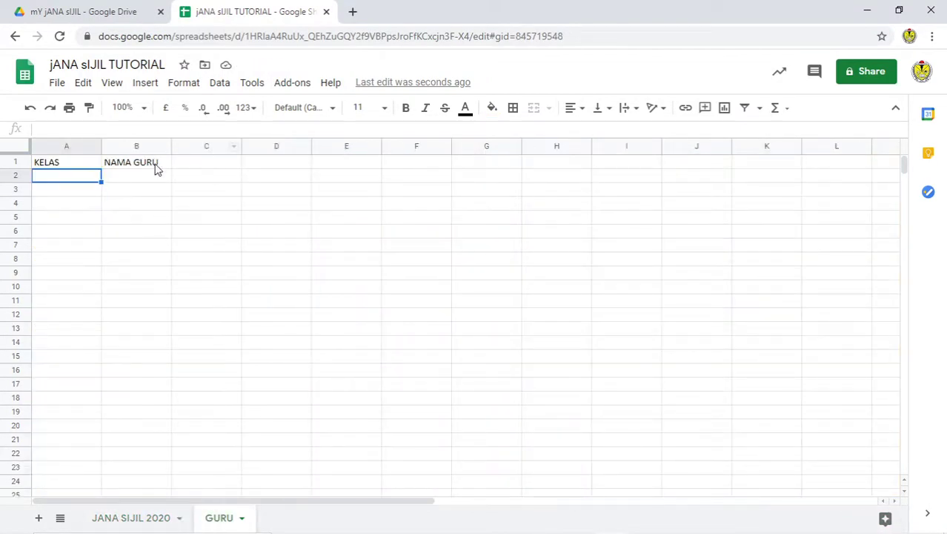
type("=")
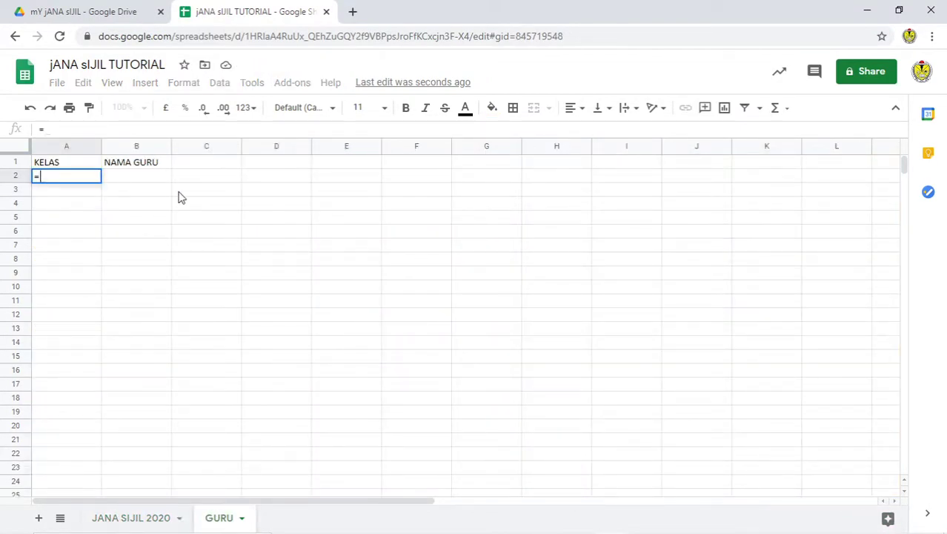
type("UNIQUE(")
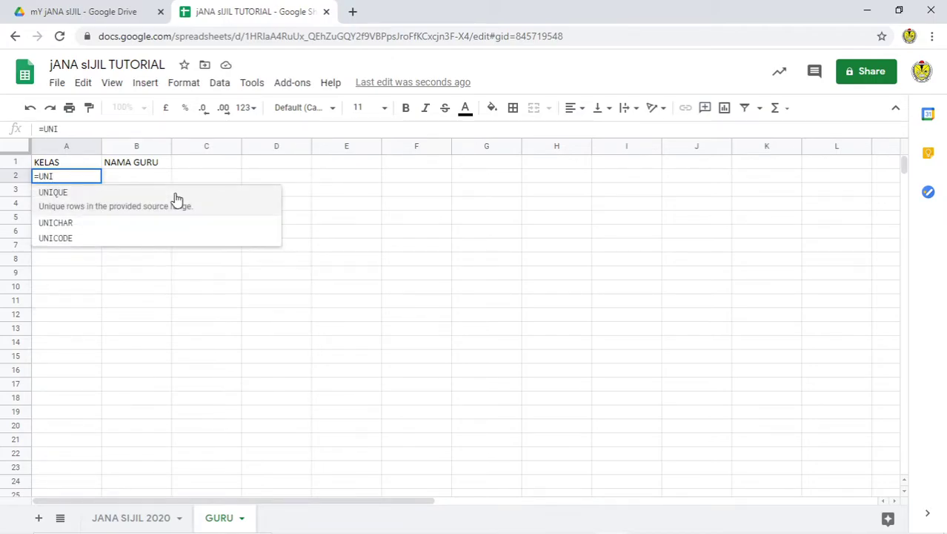
left_click(176, 200)
left_click(132, 518)
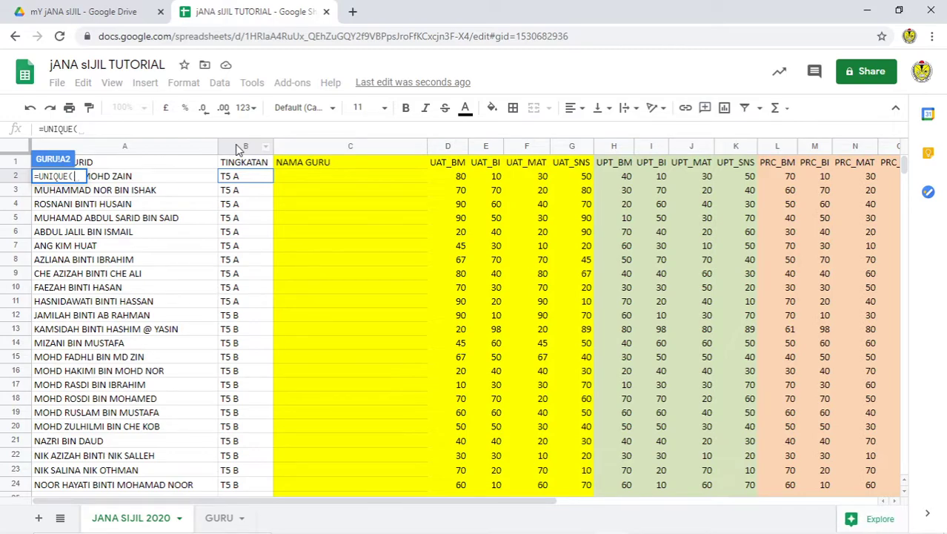
left_click(239, 146)
type(")")
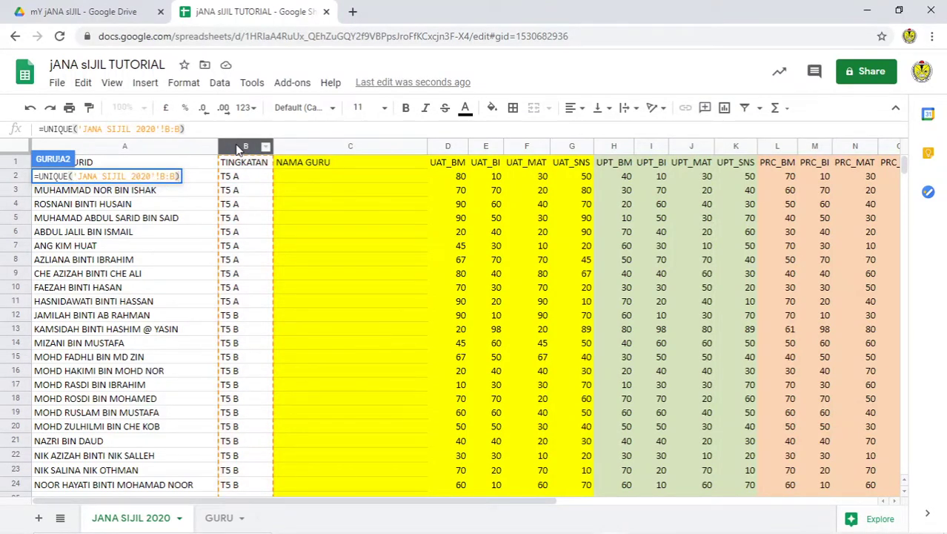
key("Return")
Step: Copy NAMA GURU into B2 and clear the old row 1 headers
left_click(254, 217)
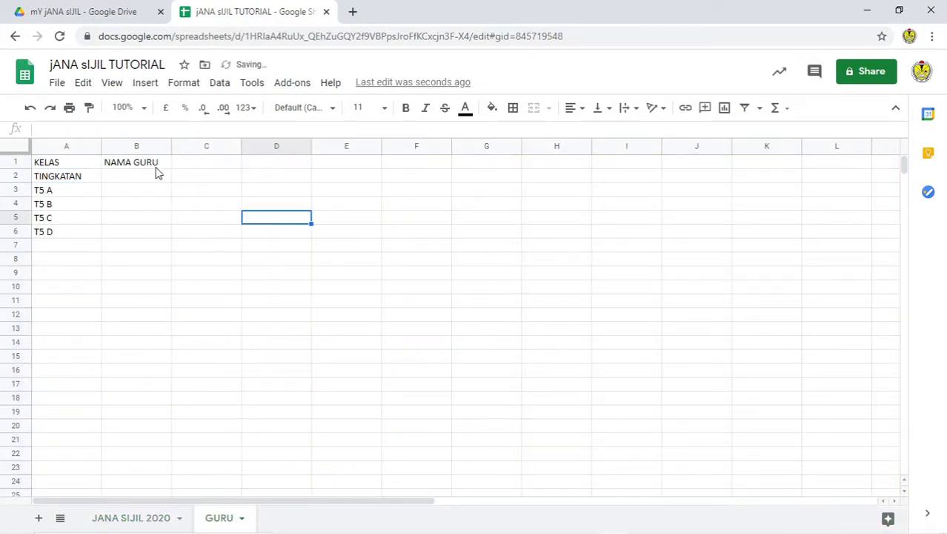
left_click(156, 168)
key("ctrl+c")
left_click(137, 179)
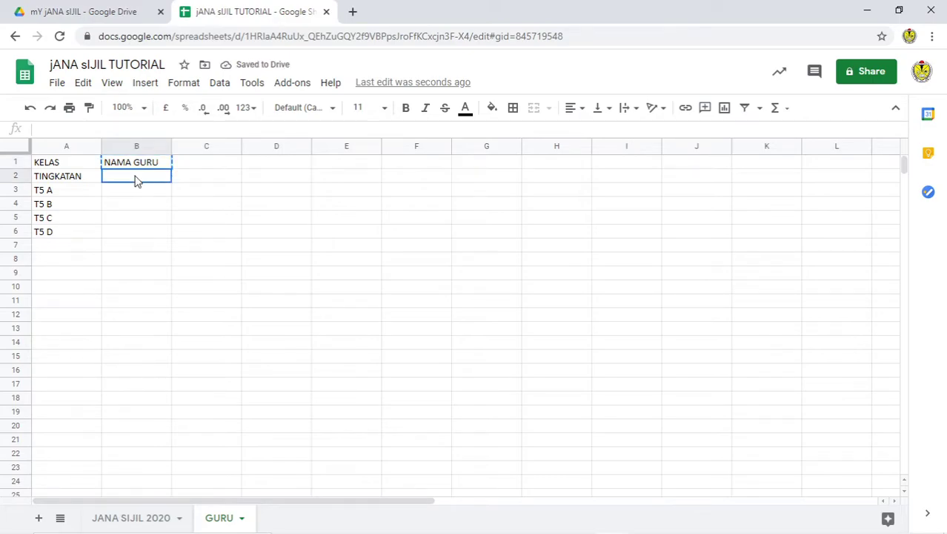
key("ctrl+v")
left_click(228, 232)
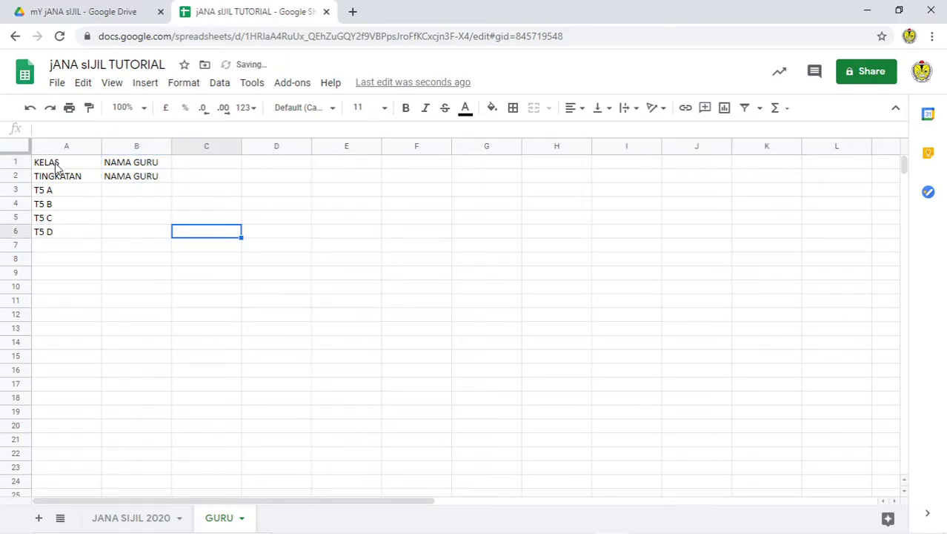
left_click_drag(49, 162, 136, 166)
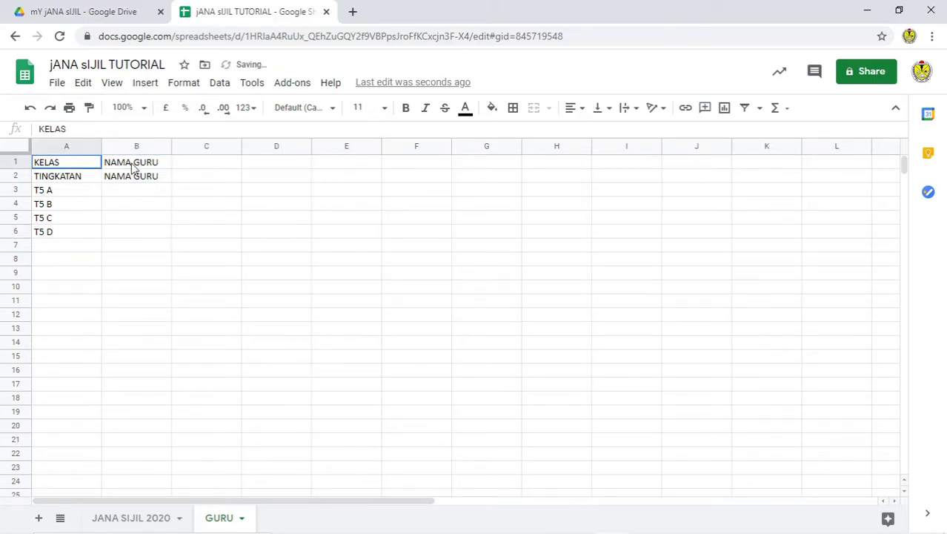
key("Delete")
left_click(263, 193)
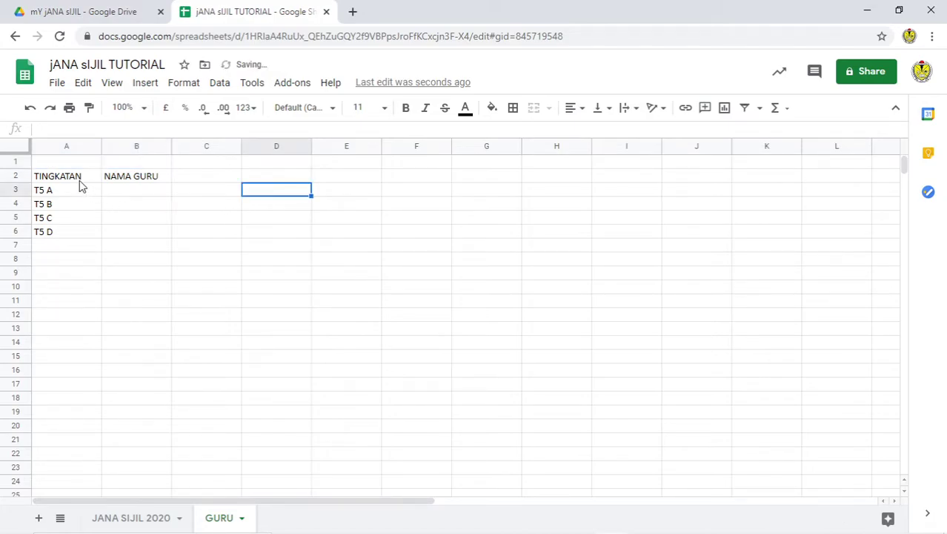
Step: Widen column B and type each class teacher's name into B3–B6 for T5 A to T5 D
left_click_drag(171, 146, 227, 146)
left_click(162, 192)
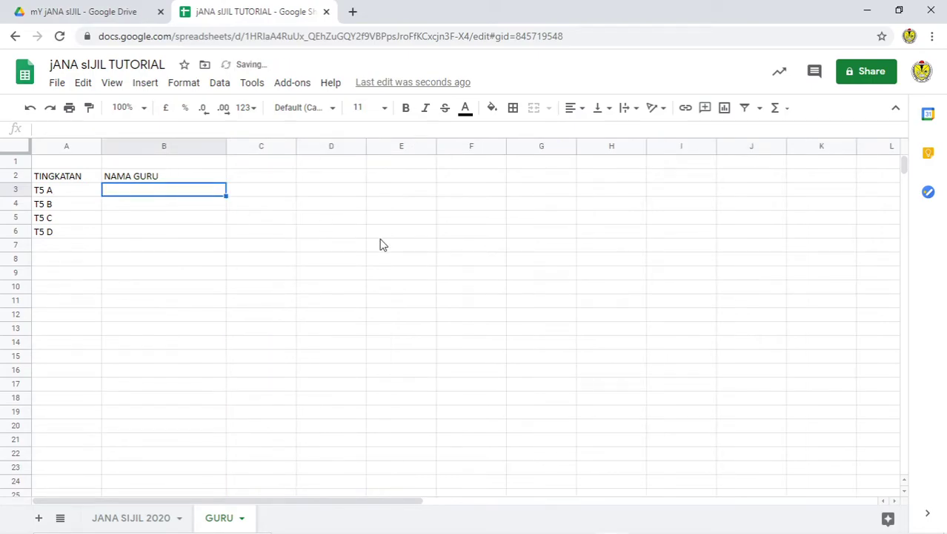
key("Return")
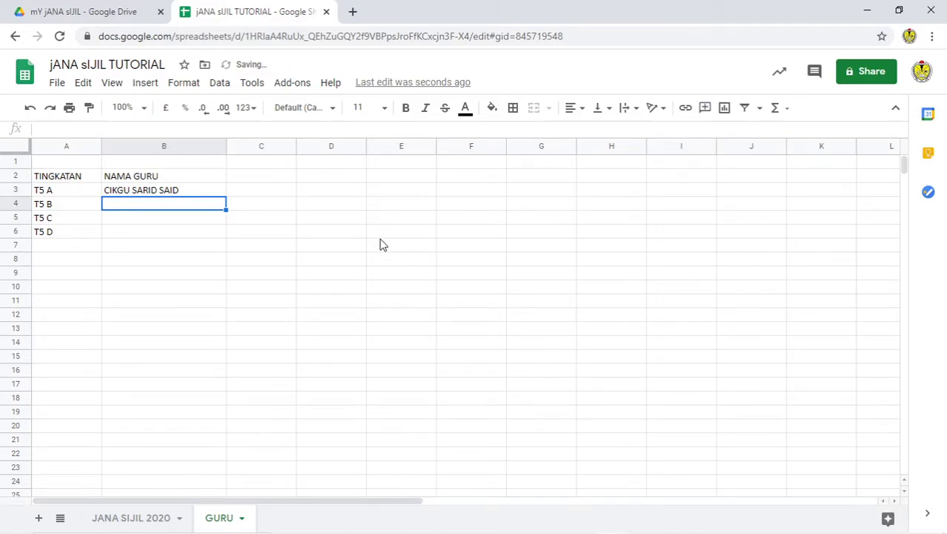
type("CIKGU SHAR")
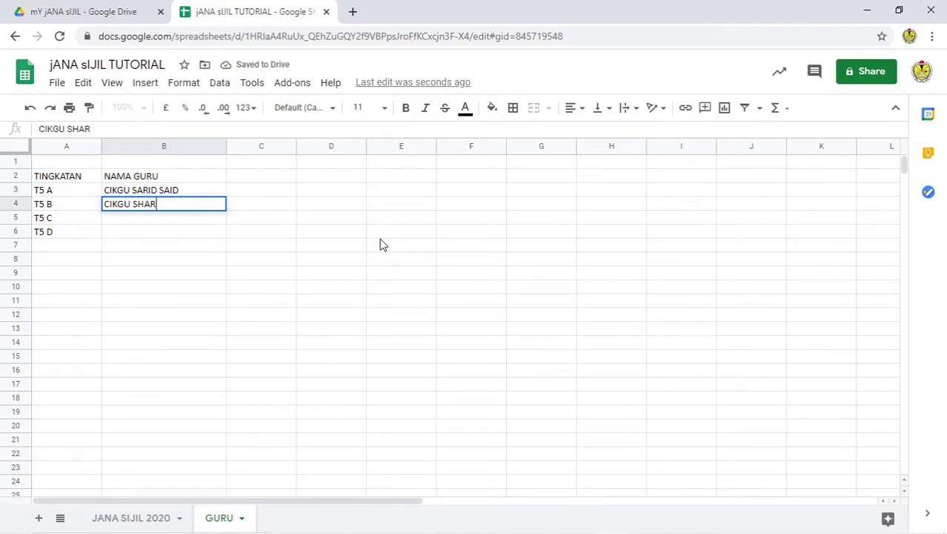
type("MI")
key("Return")
key("Return")
type("CIKGU")
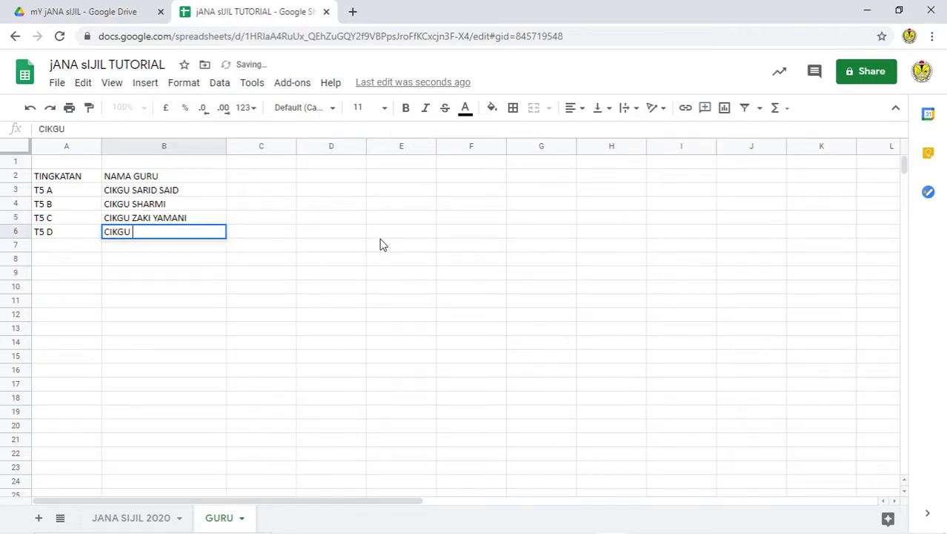
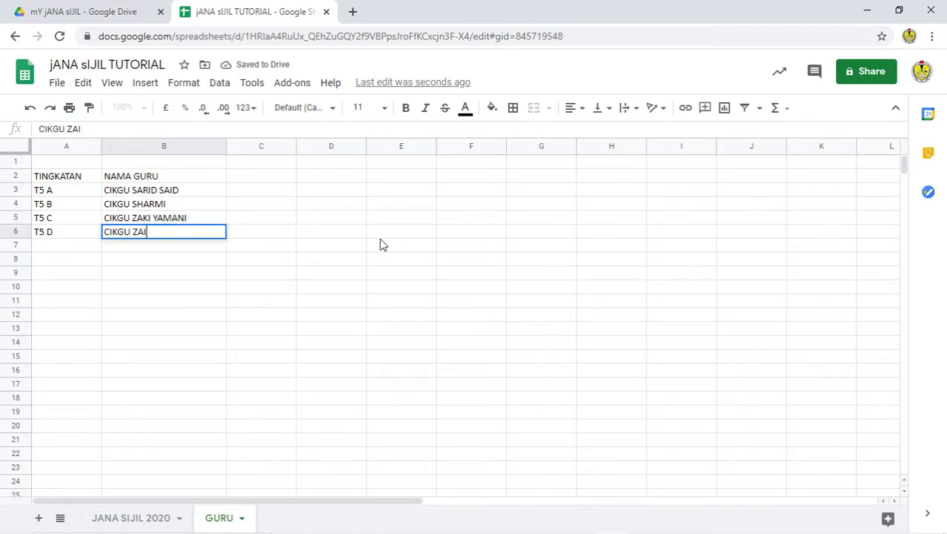
Step: Finish T5 D's teacher name and select the class–teacher table A2:B6
left_click(367, 235)
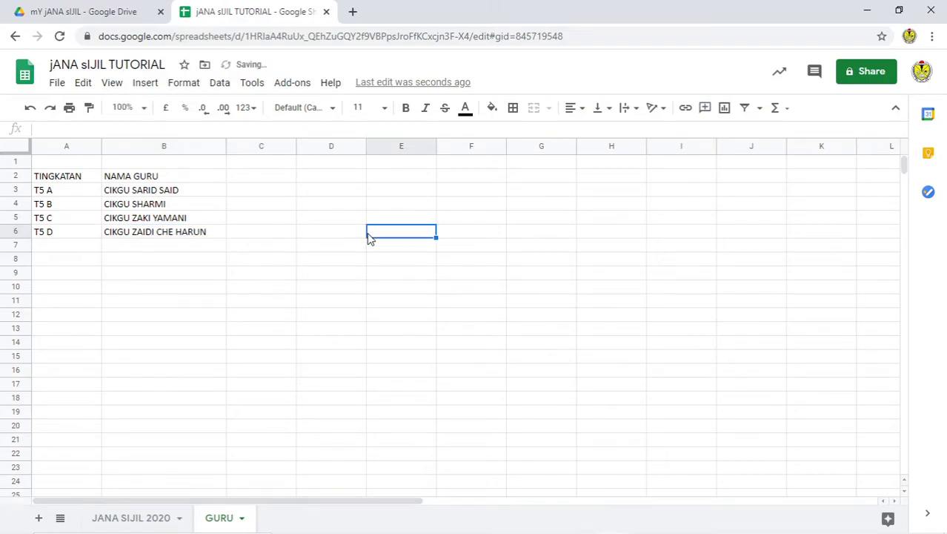
left_click_drag(52, 177, 169, 236)
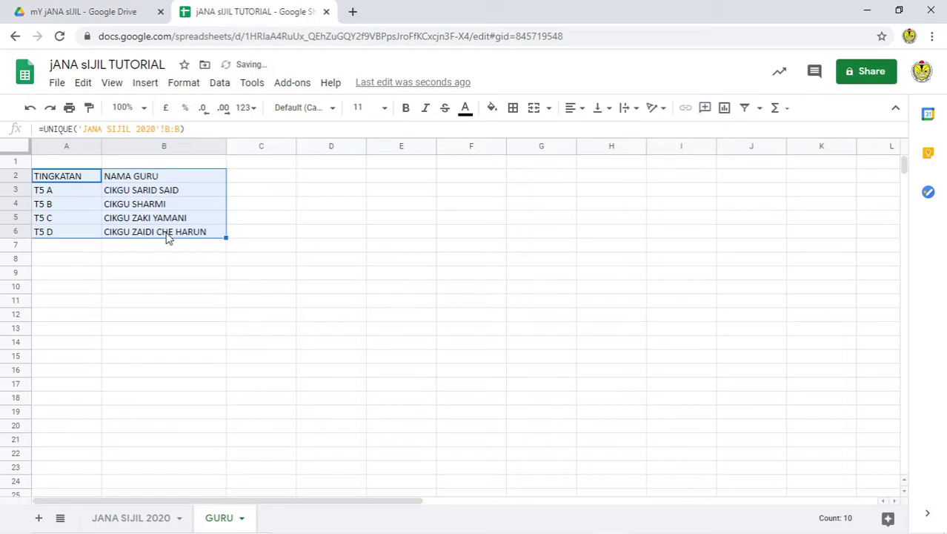
left_click_drag(75, 181, 168, 236)
right_click(167, 221)
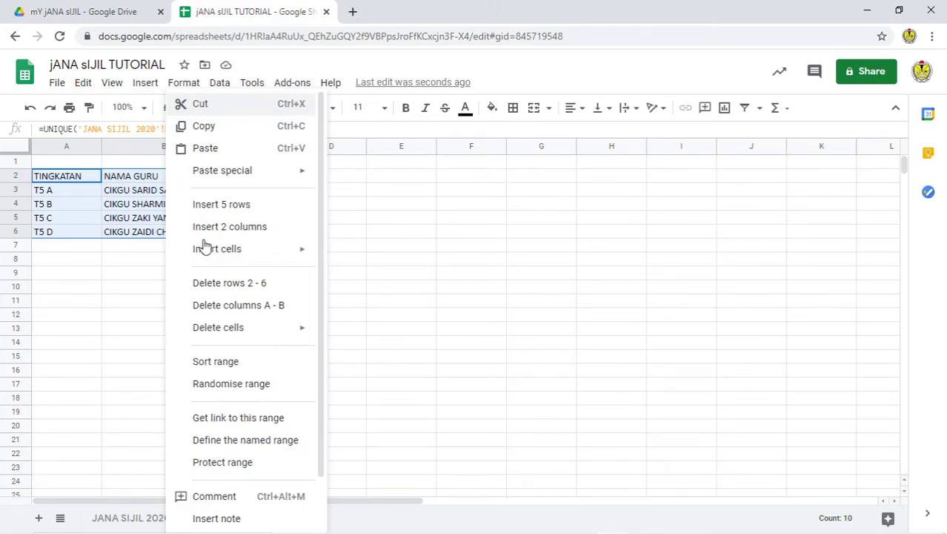
scroll(234, 406, "down", 2)
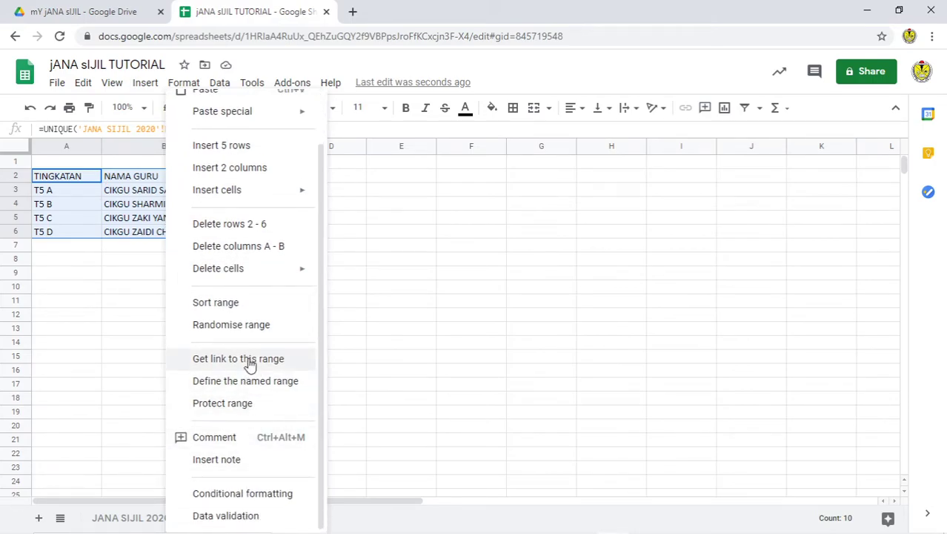
Step: Save A2:B6 as the named range SENGURU, then go to the JANA SIJIL 2020 sheet
left_click(249, 389)
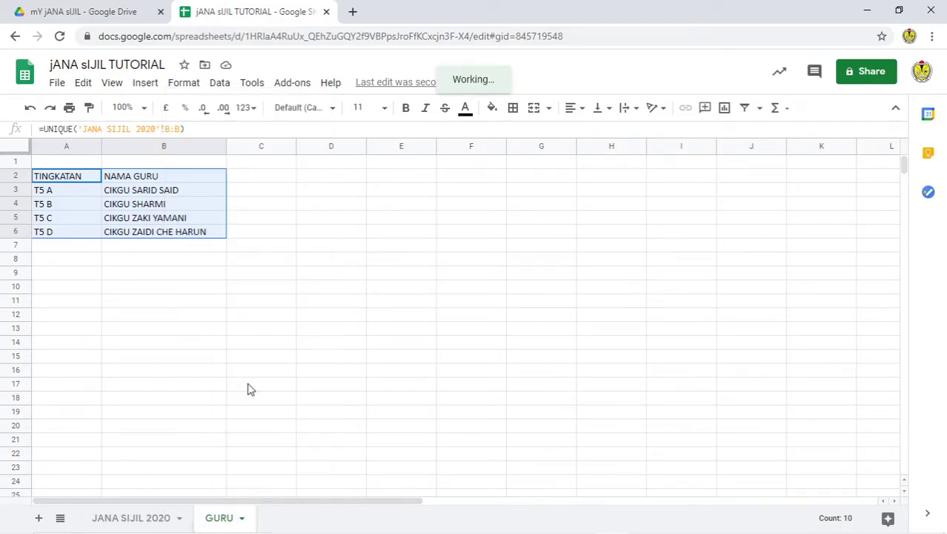
type("M")
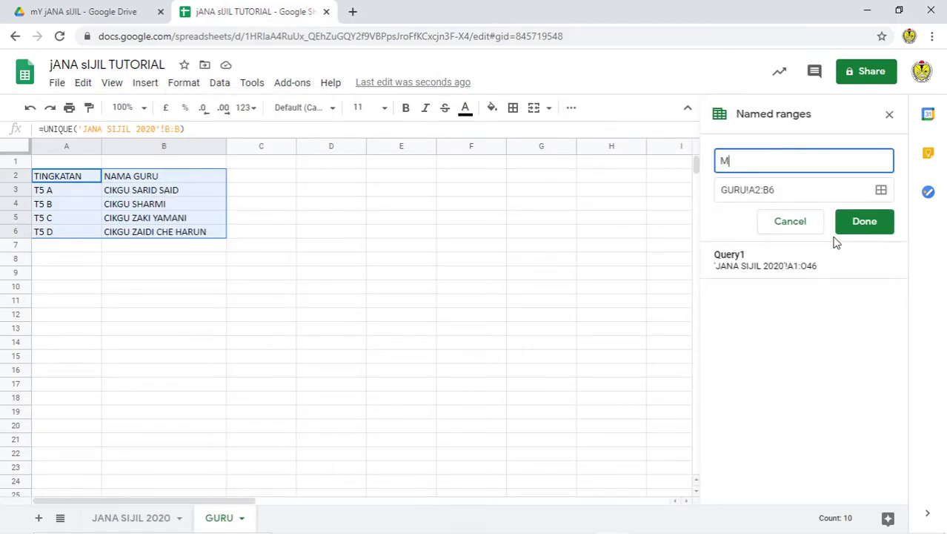
key("BackSpace")
key("BackSpace")
key("BackSpace")
key("BackSpace")
left_click(867, 222)
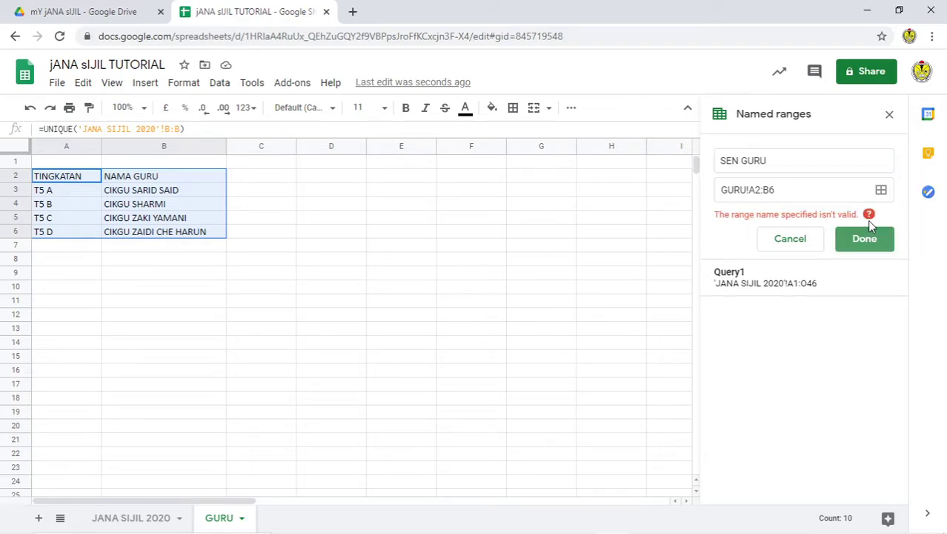
left_click(744, 160)
key("BackSpace")
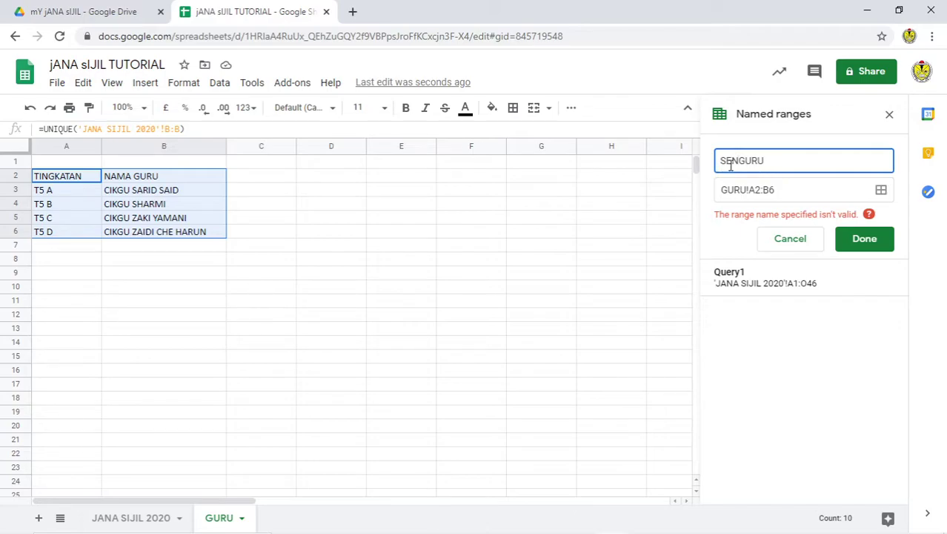
left_click(874, 244)
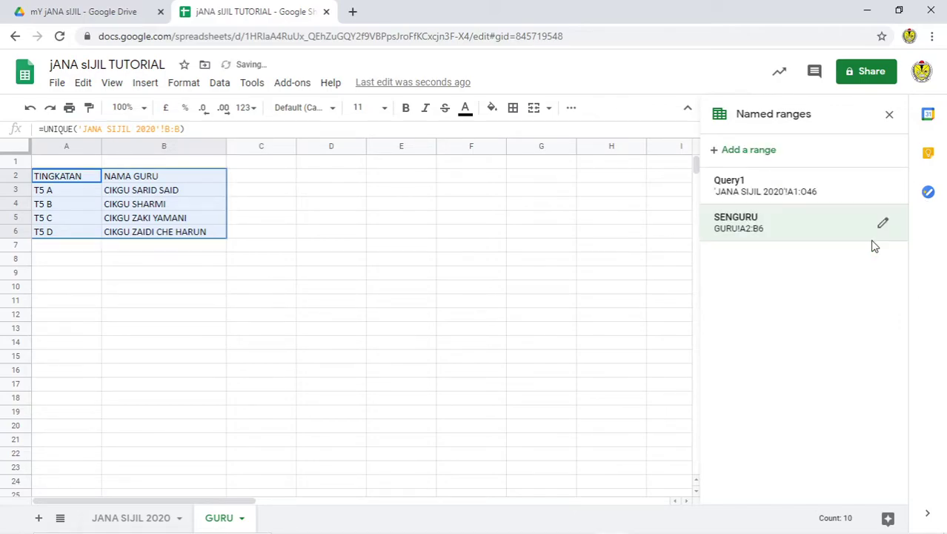
left_click(125, 517)
Step: Enter =VLOOKUP(B2,SENGURU,2) in C2 to return the T5 A teacher's name
left_click(332, 181)
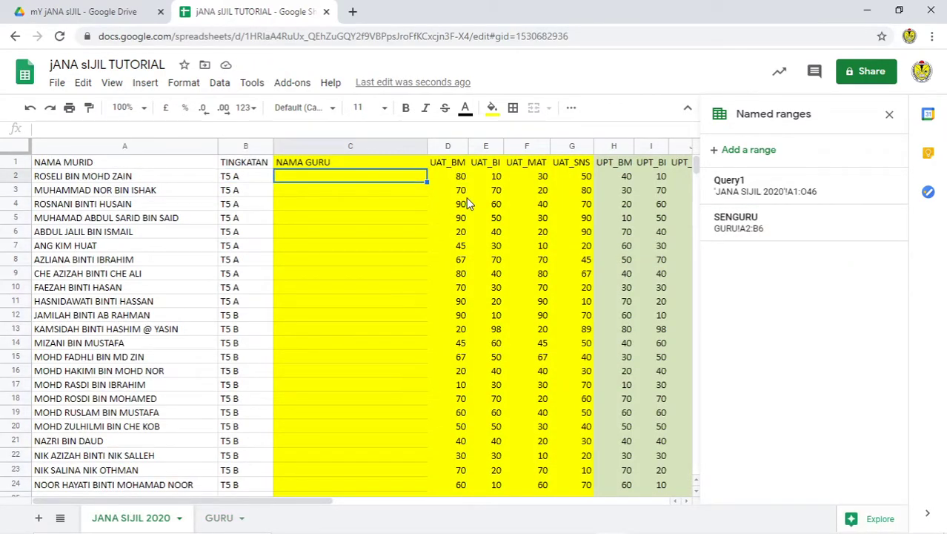
type("=VLO")
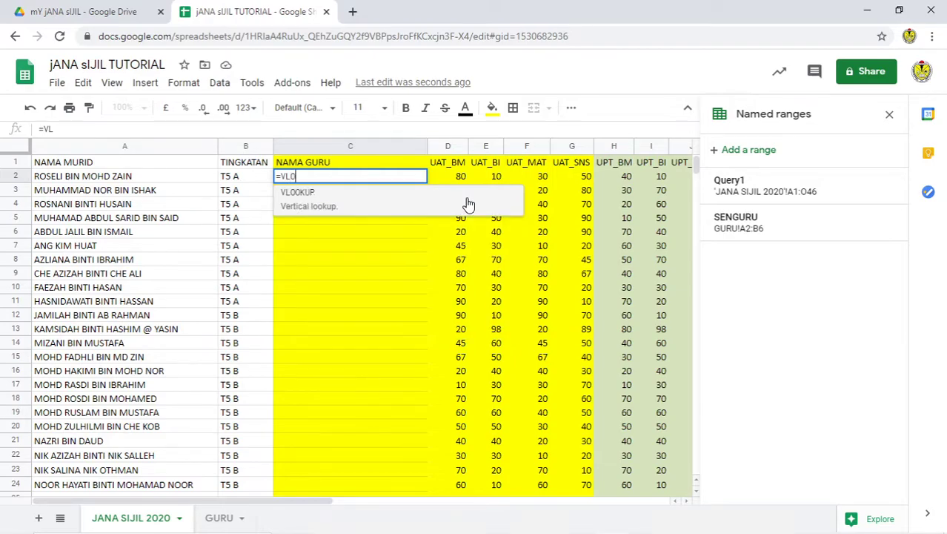
left_click(325, 207)
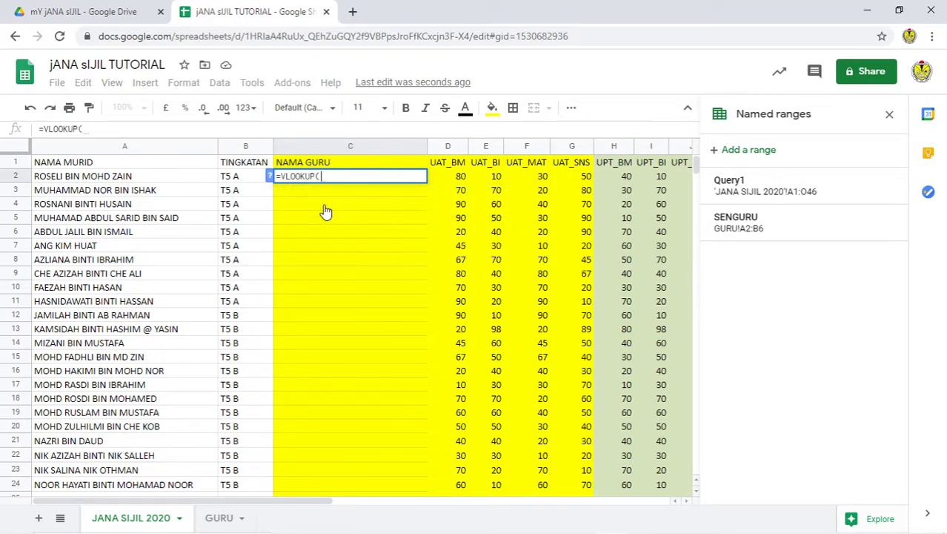
left_click(238, 179)
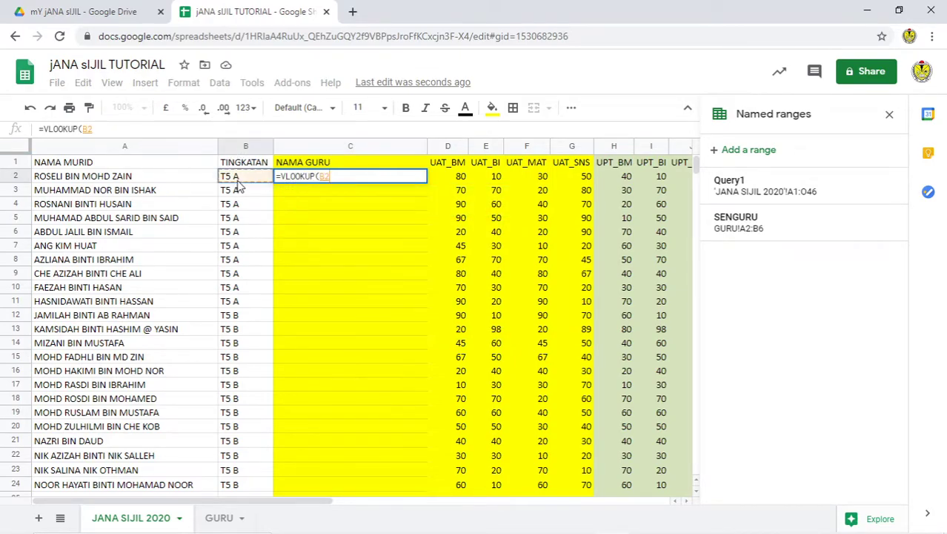
type(",")
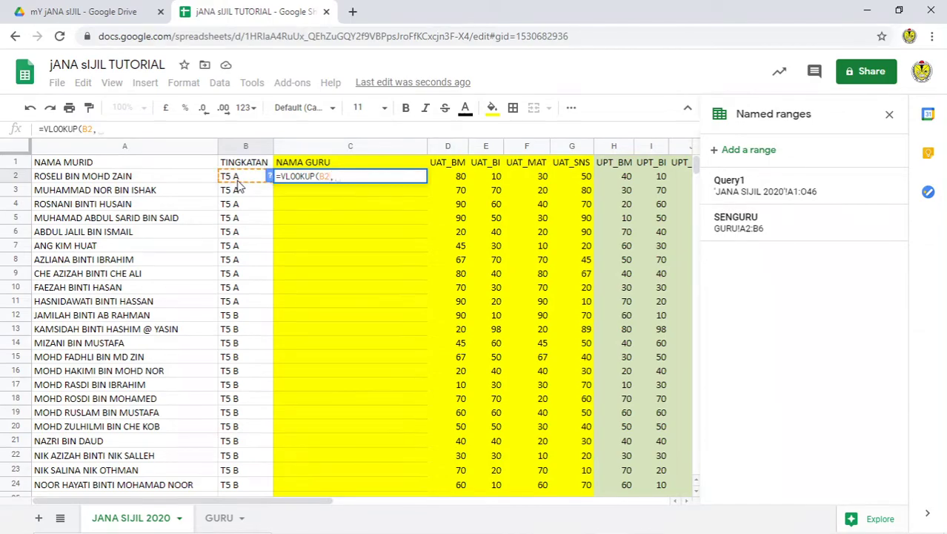
type("SE")
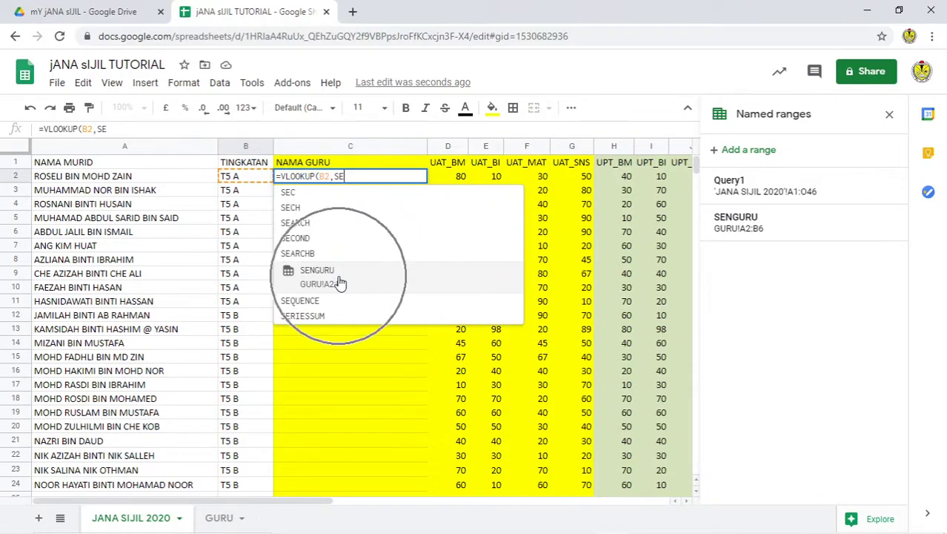
left_click(339, 280)
type(",")
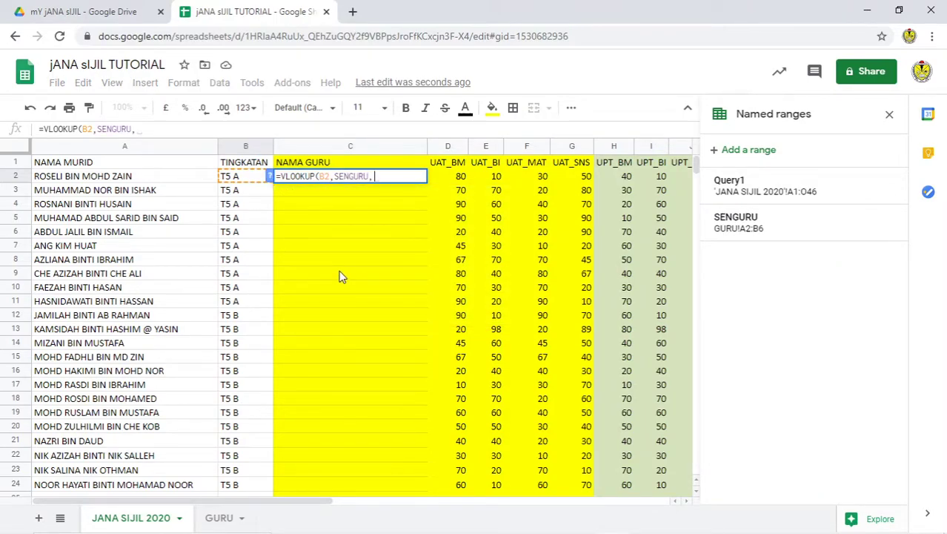
type("2")
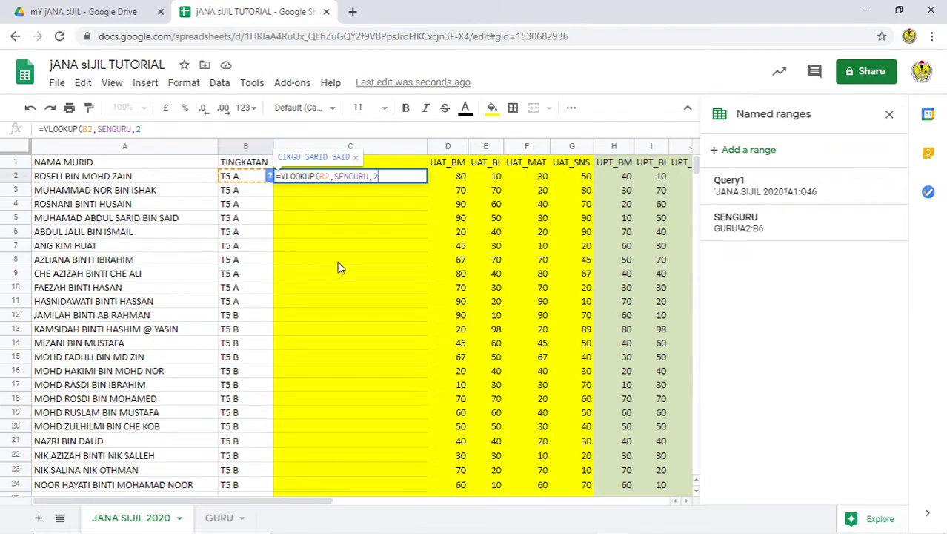
type(")")
key("Return")
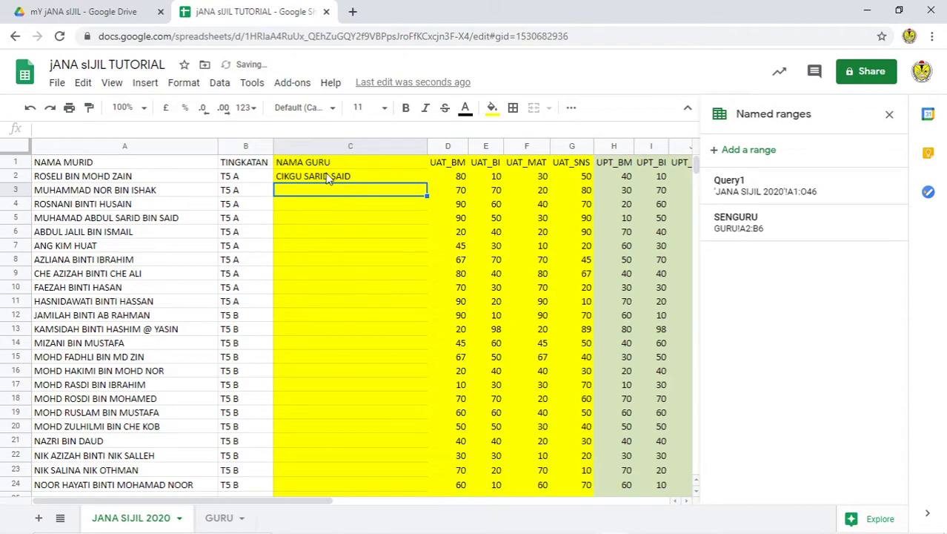
left_click(328, 178)
scroll(356, 371, "down", 3)
scroll(367, 456, "down", 5)
scroll(374, 444, "up", 9)
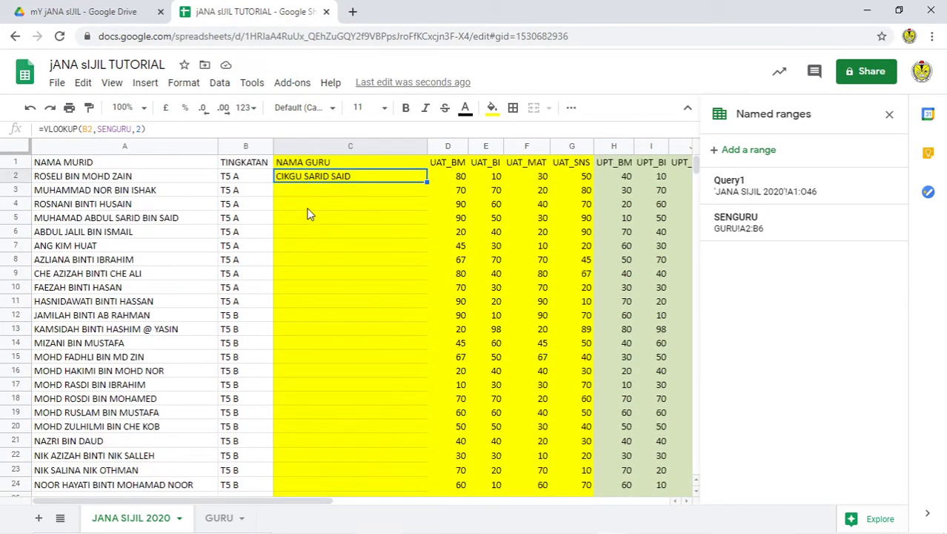
Step: Change C2 to =ARRAYFORMULA(VLOOKUP(B2:B,SENGURU,2)) and close the Named ranges panel
left_click(43, 129)
type("ARRAYF")
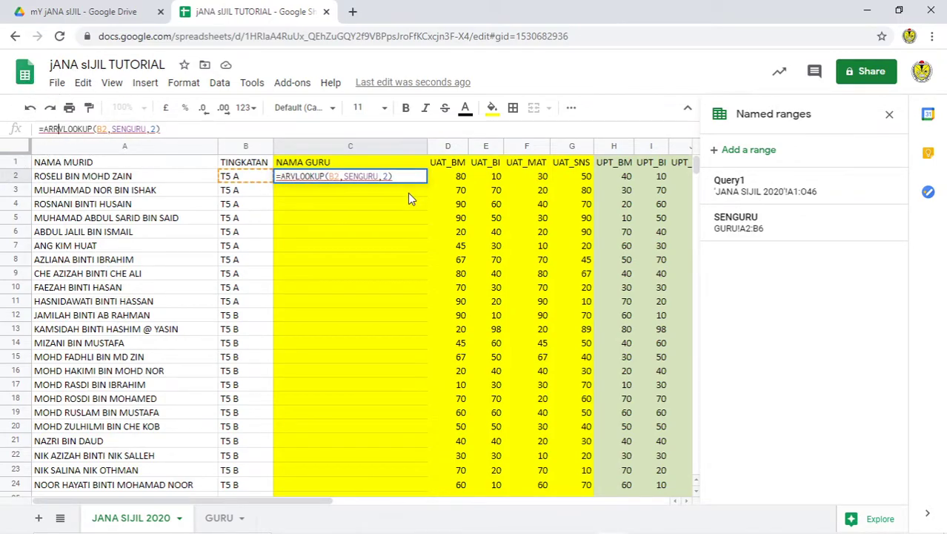
type("ULA(")
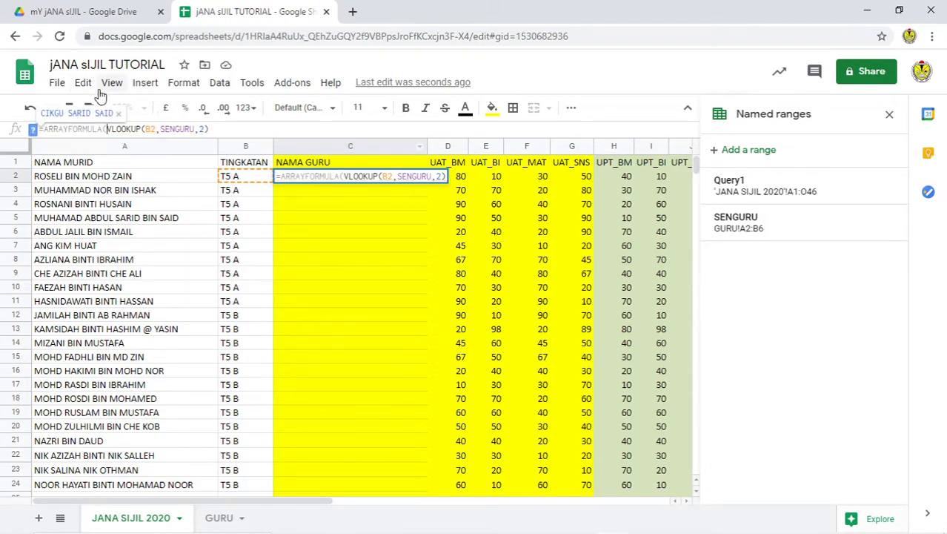
key("Right")
key("Right")
key("Right")
key("Right")
key("Right")
key("Right")
key("Right")
key("Right")
key("Right")
key("Right")
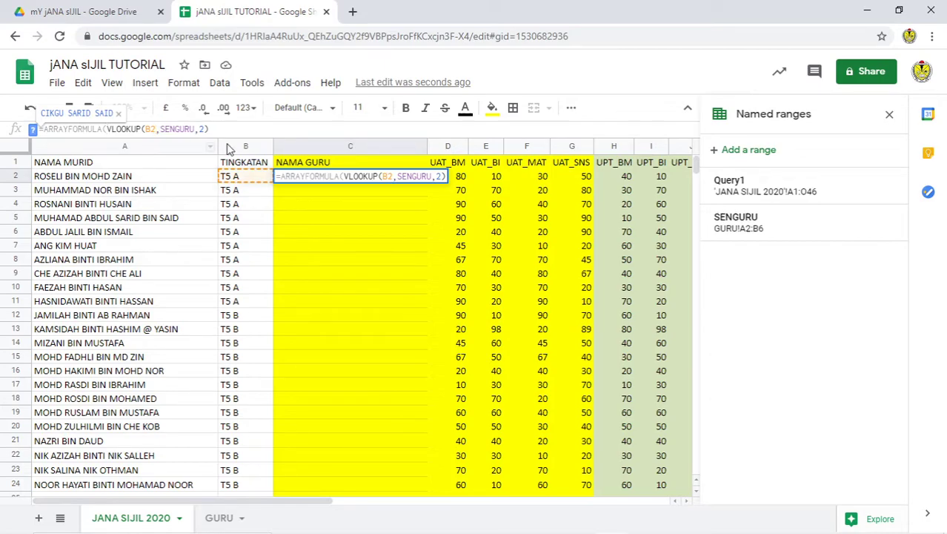
type(":B")
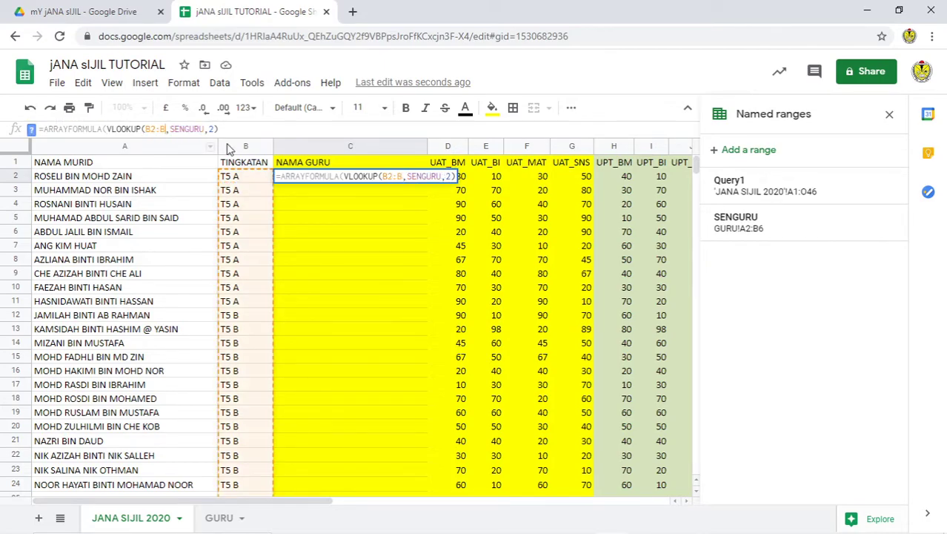
key("Return")
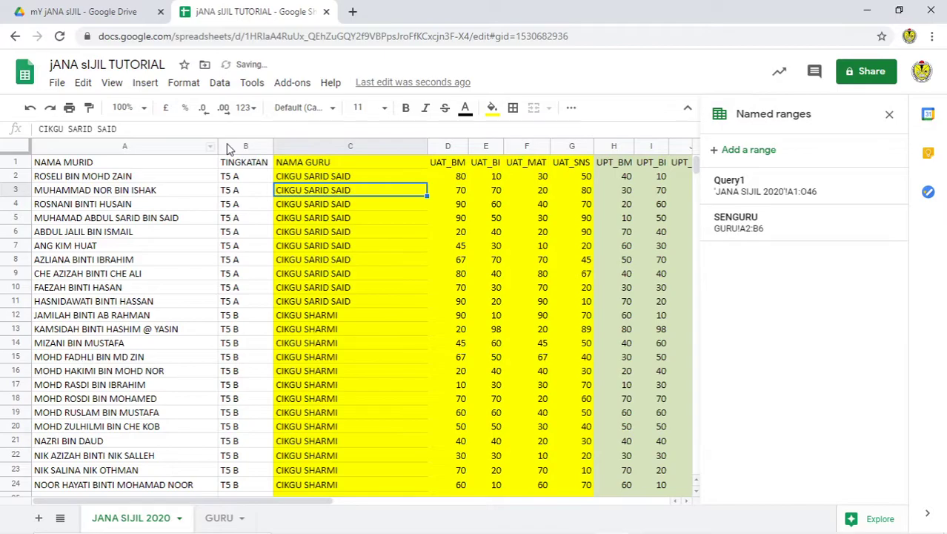
scroll(385, 281, "down", 2)
scroll(385, 287, "down", 8)
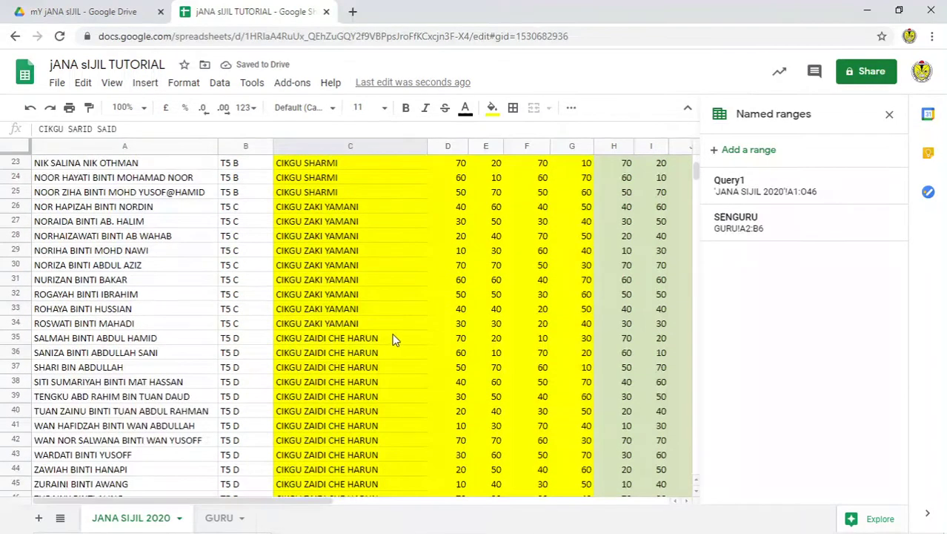
scroll(382, 348, "up", 11)
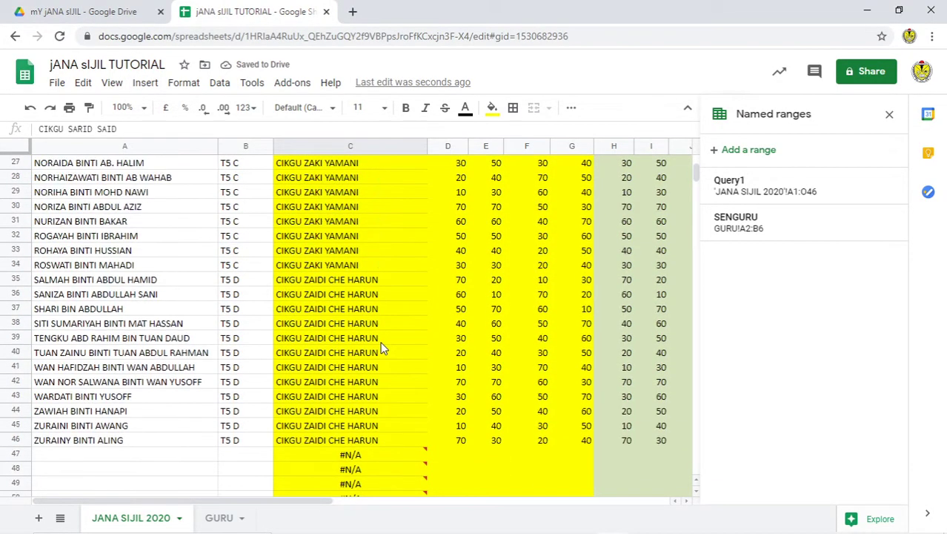
left_click(889, 115)
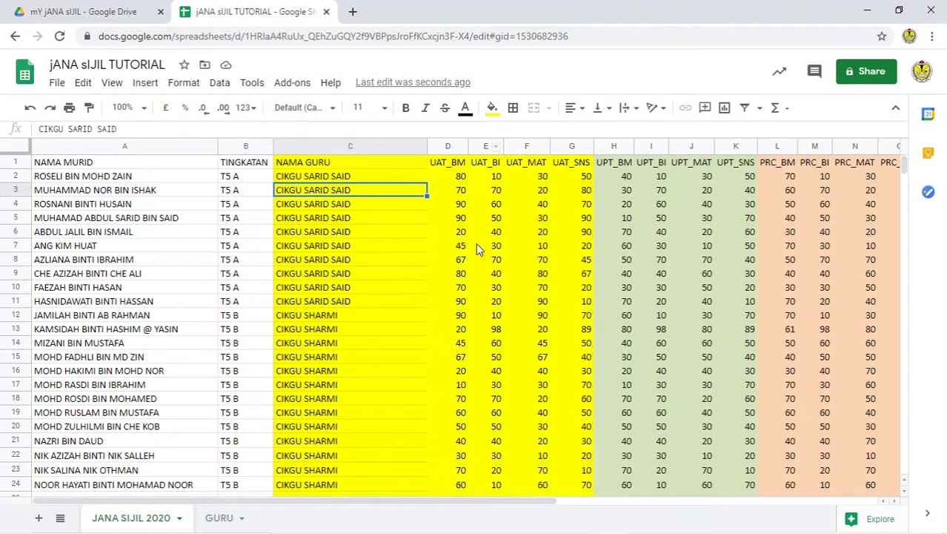
Step: Narrow column C to fit the teacher names
left_click(485, 145)
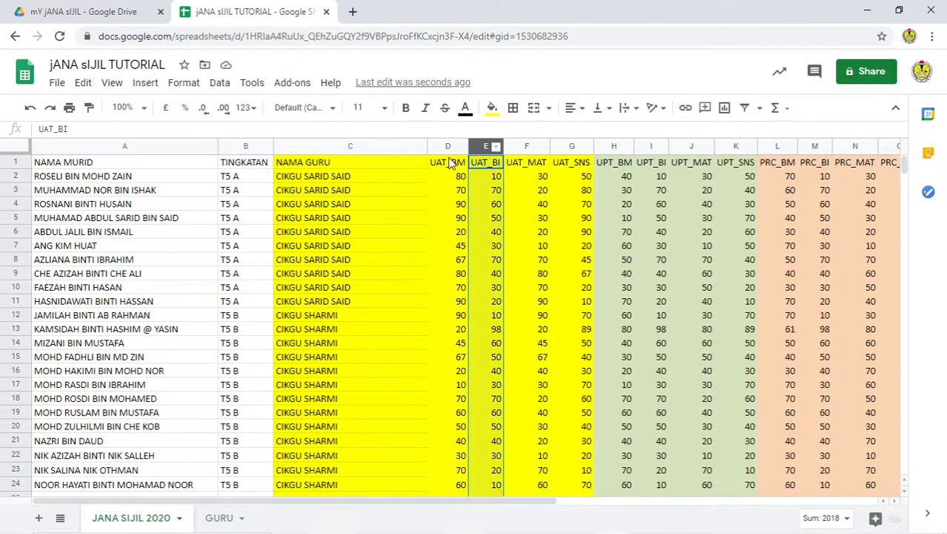
left_click(434, 222)
left_click_drag(427, 146, 361, 148)
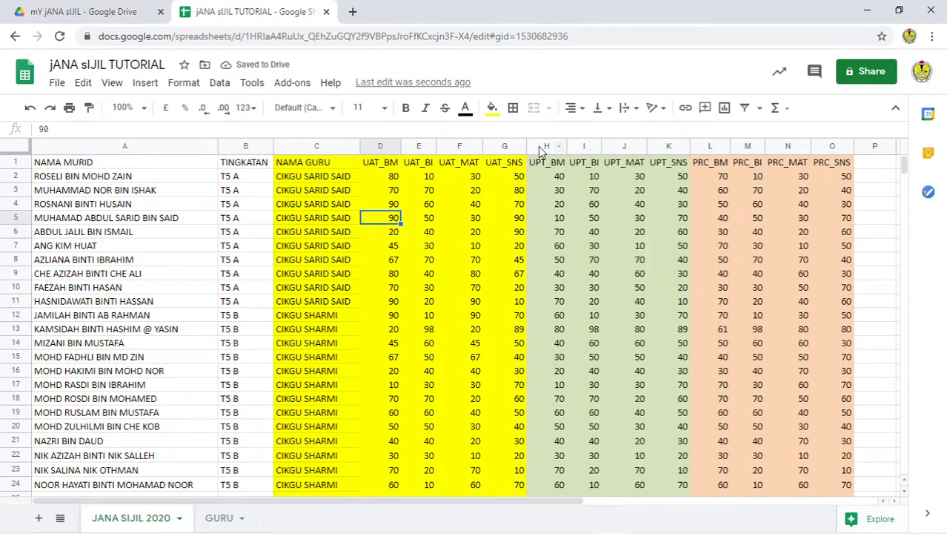
left_click(394, 178)
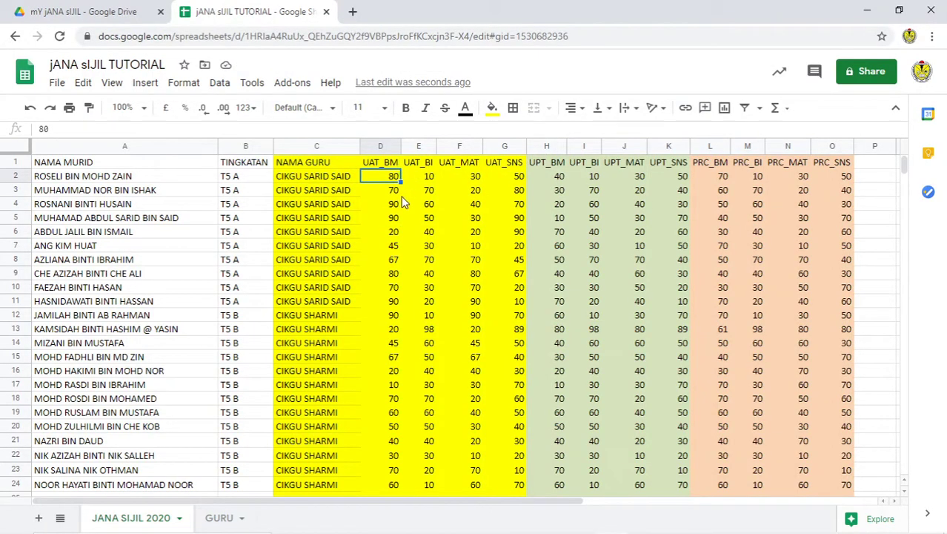
Step: Insert four empty columns H–K to the left of UPT_BM
left_click_drag(543, 147, 670, 146)
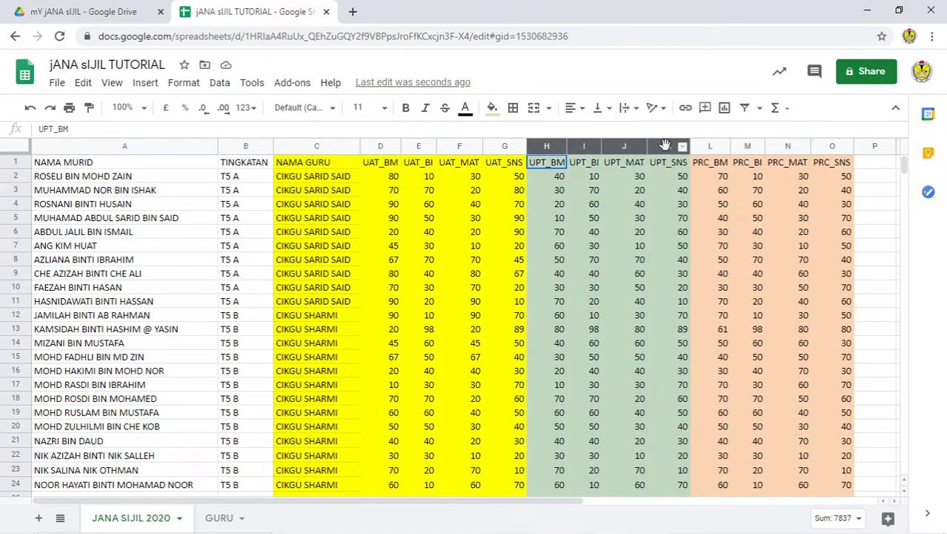
right_click(628, 169)
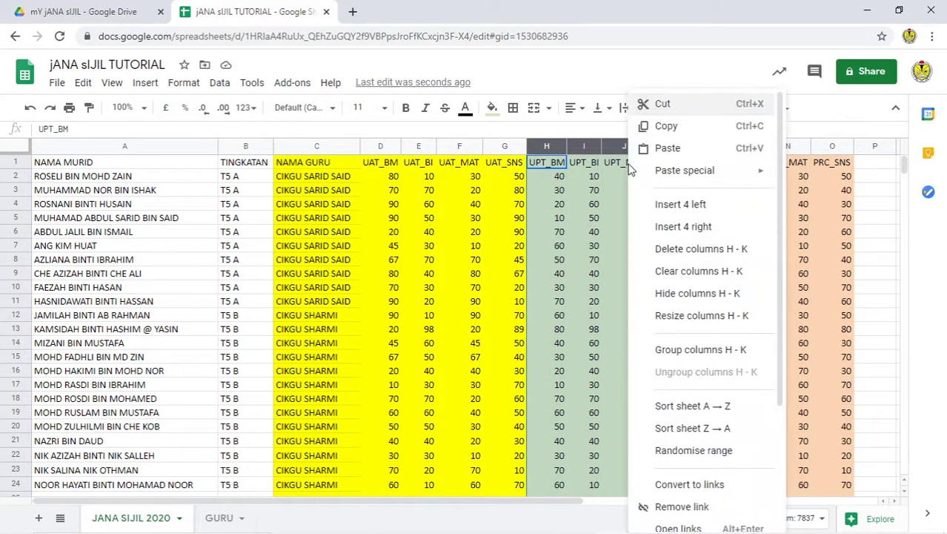
left_click(690, 225)
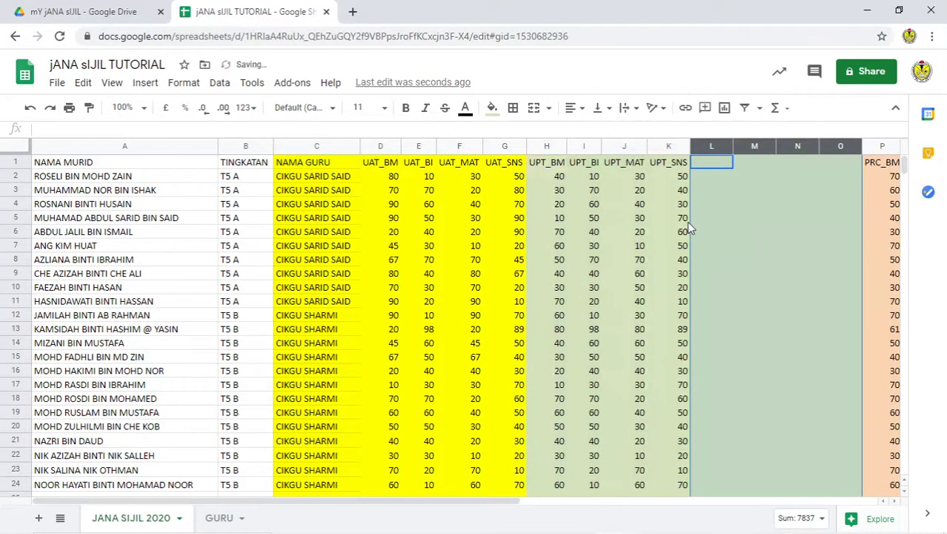
left_click(30, 108)
right_click(585, 181)
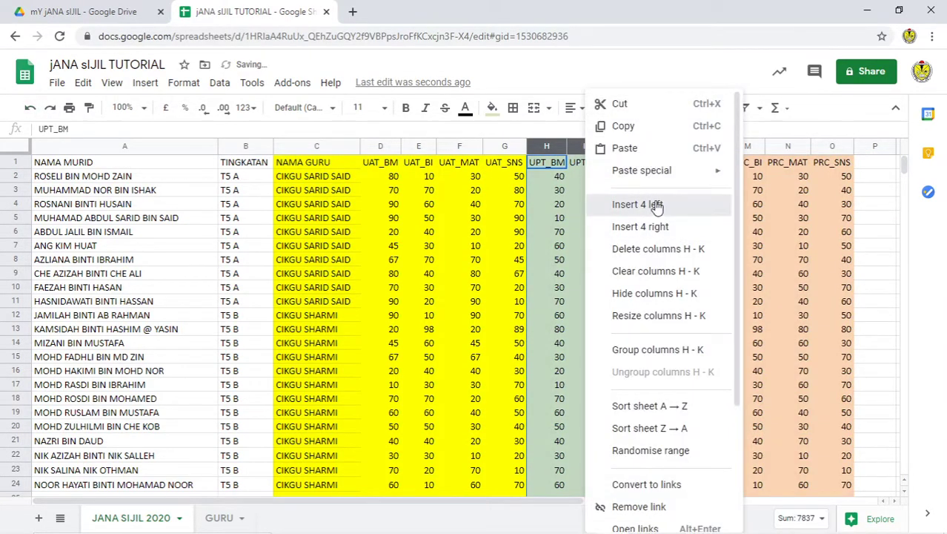
left_click(653, 204)
left_click(591, 204)
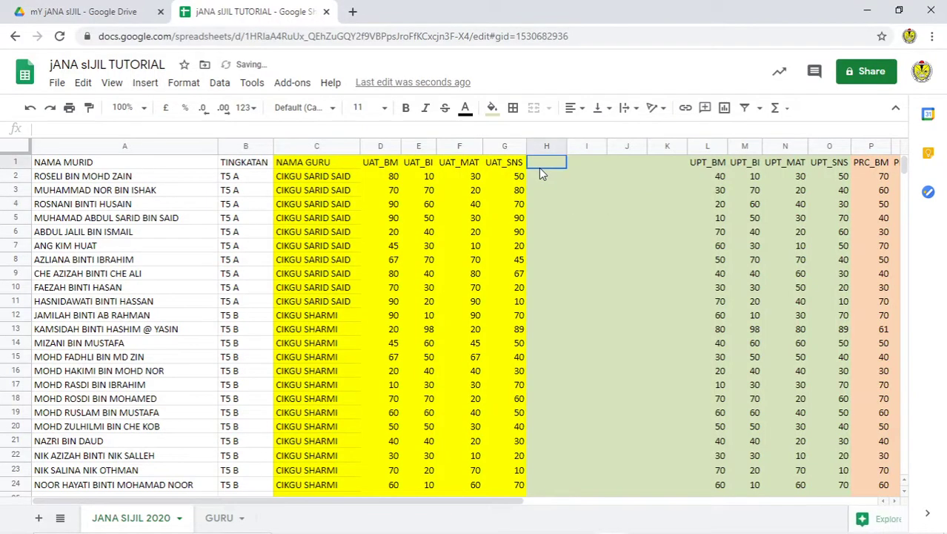
left_click_drag(545, 162, 679, 163)
Step: Add all borders to H1:K1 and head each of H1–K1 with G
left_click(513, 107)
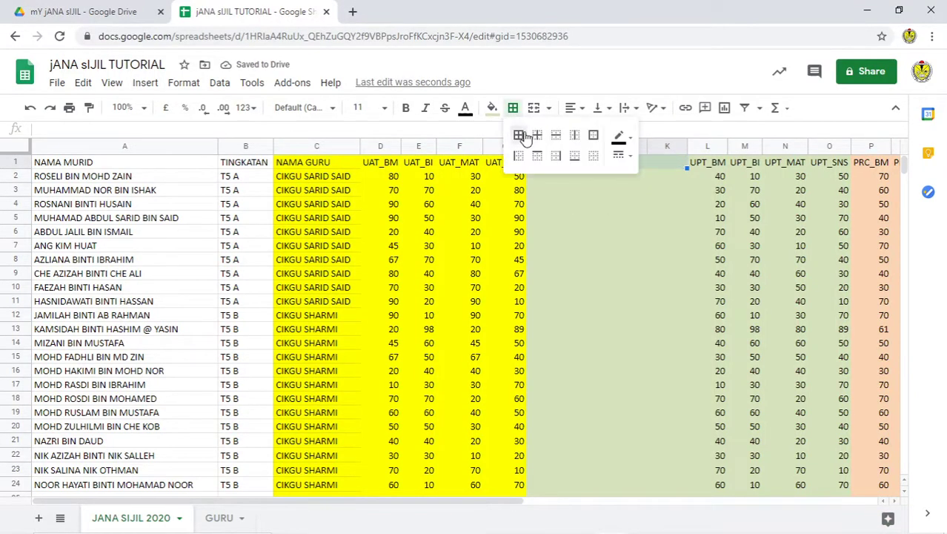
left_click(520, 136)
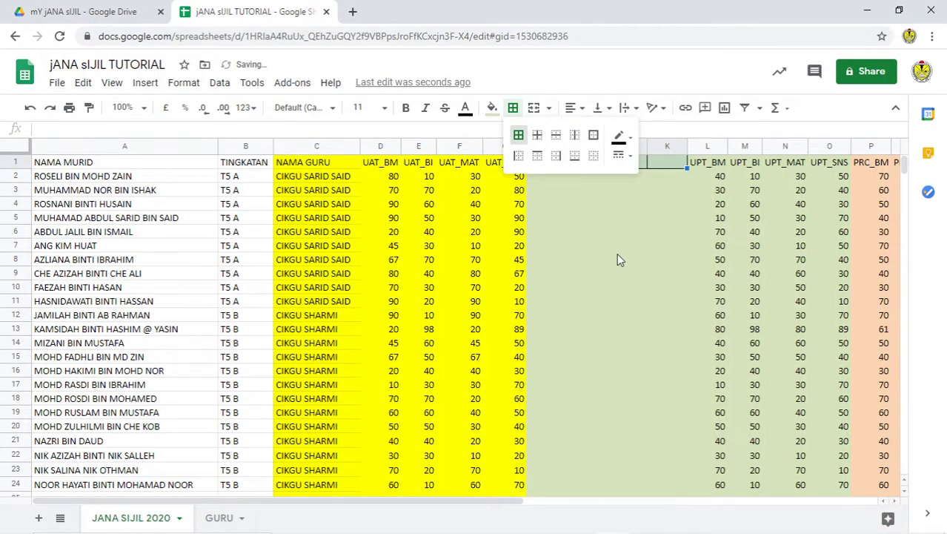
left_click(550, 163)
type("G")
key("Tab")
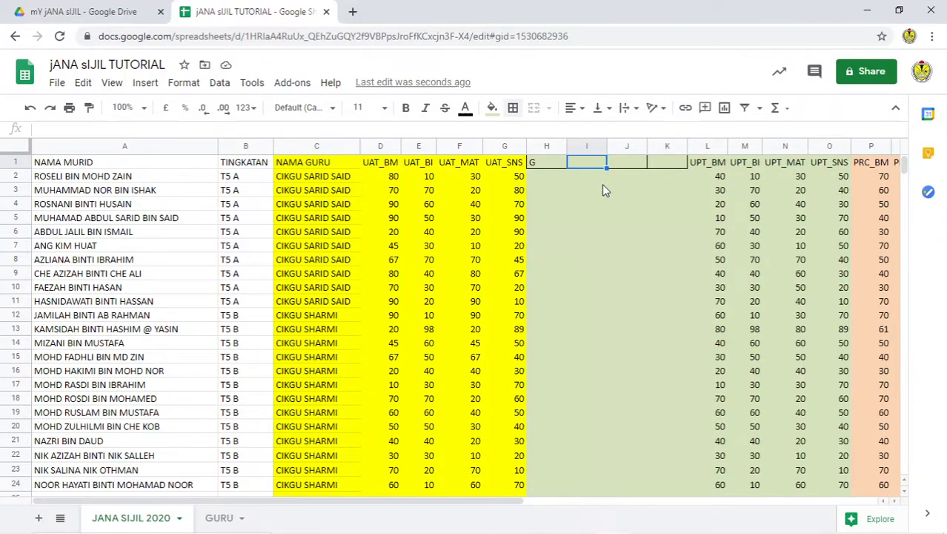
type("G")
key("Tab")
type("G")
key("Tab")
type("G")
key("Left")
key("Left")
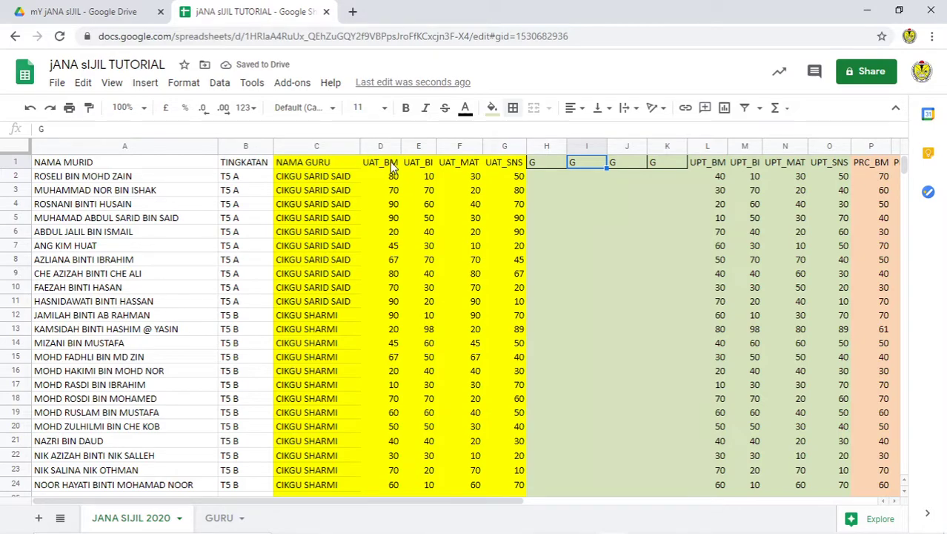
Step: Insert one more column left of K and head it G, so H1–L1 read G
left_click_drag(385, 153, 493, 156)
left_click(652, 194)
left_click(667, 146)
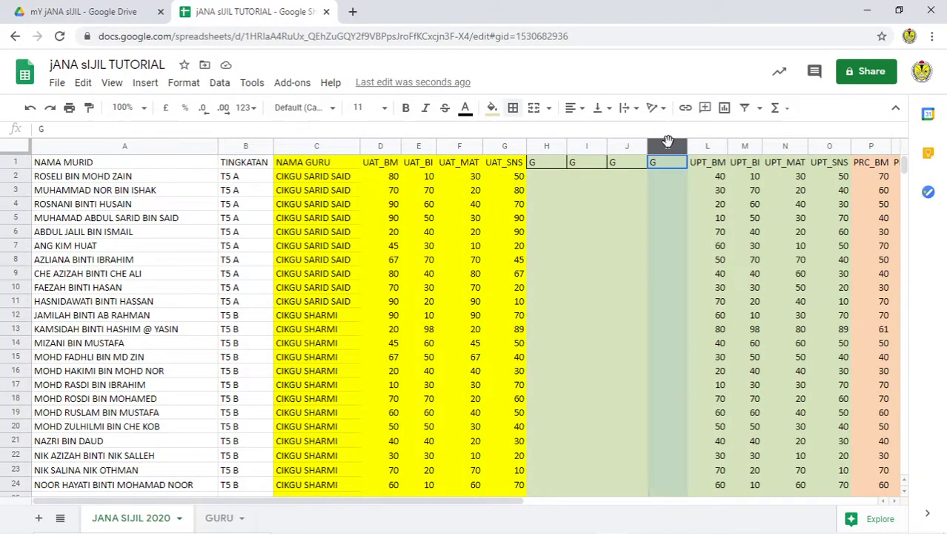
right_click(669, 146)
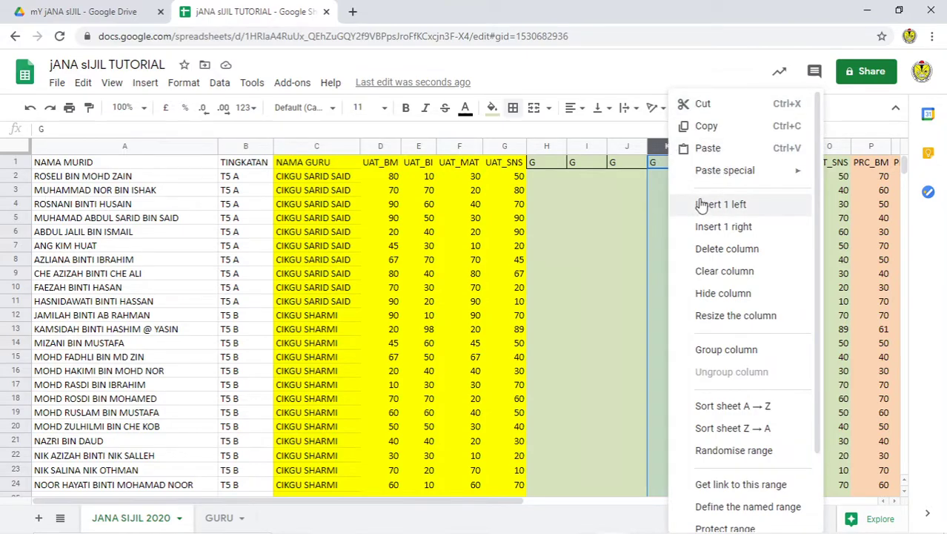
left_click(741, 210)
left_click(668, 165)
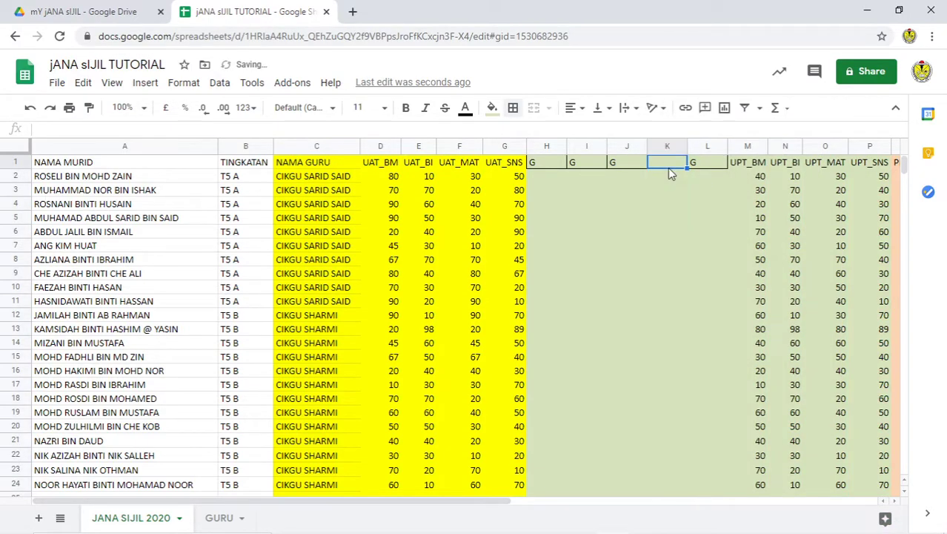
type("G")
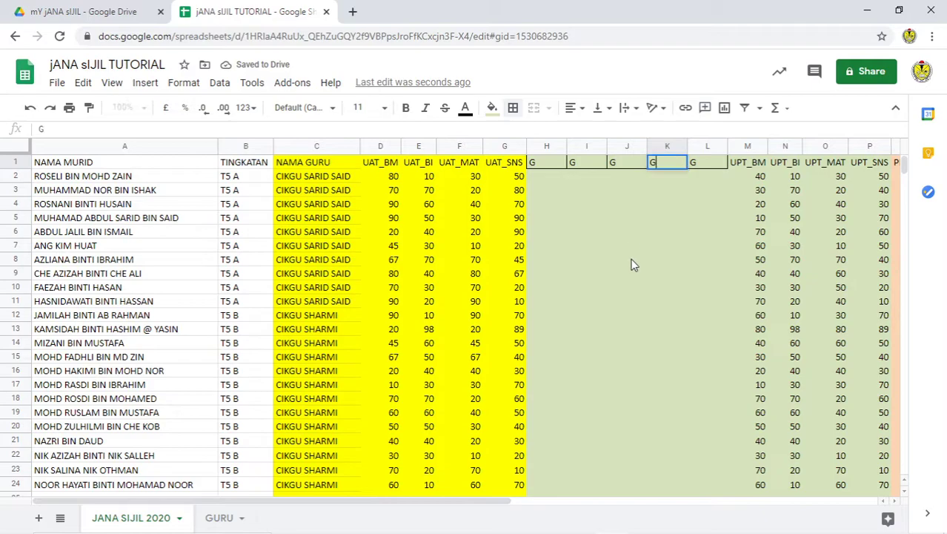
left_click(547, 164)
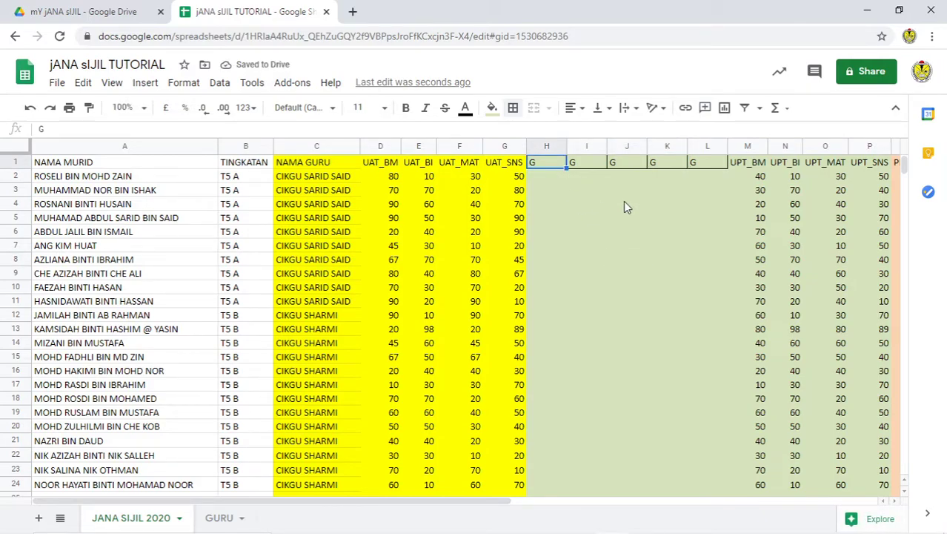
left_click(553, 177)
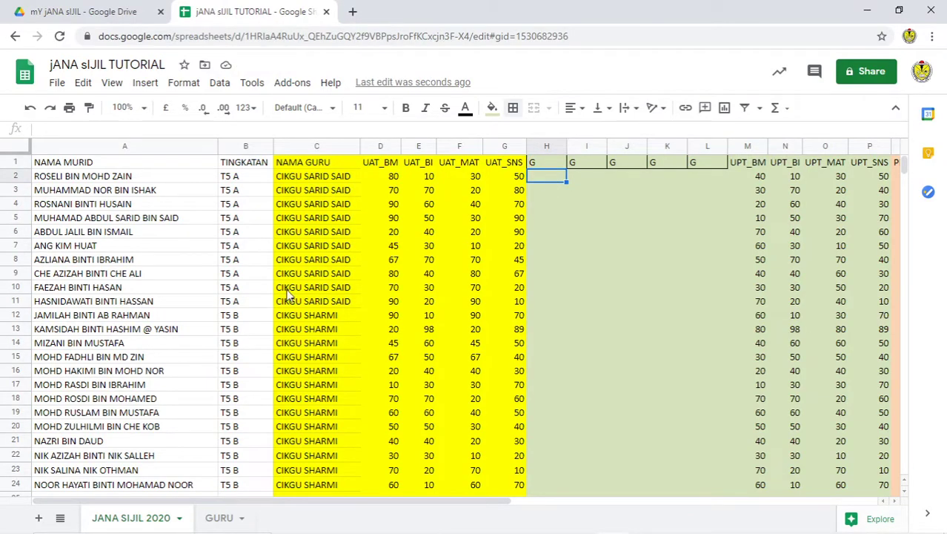
Step: Add a new sheet and rename it from Sheet2 to GRED
left_click(39, 517)
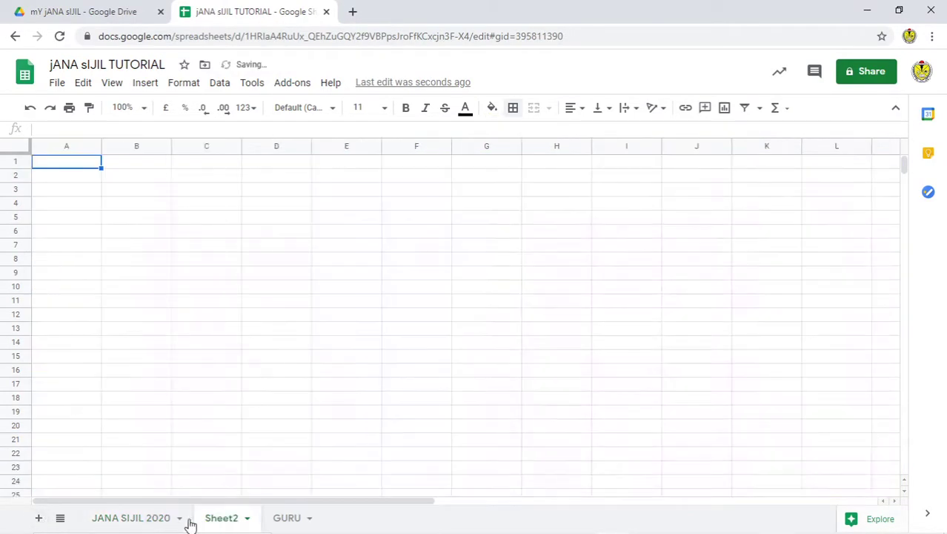
double_click(224, 519)
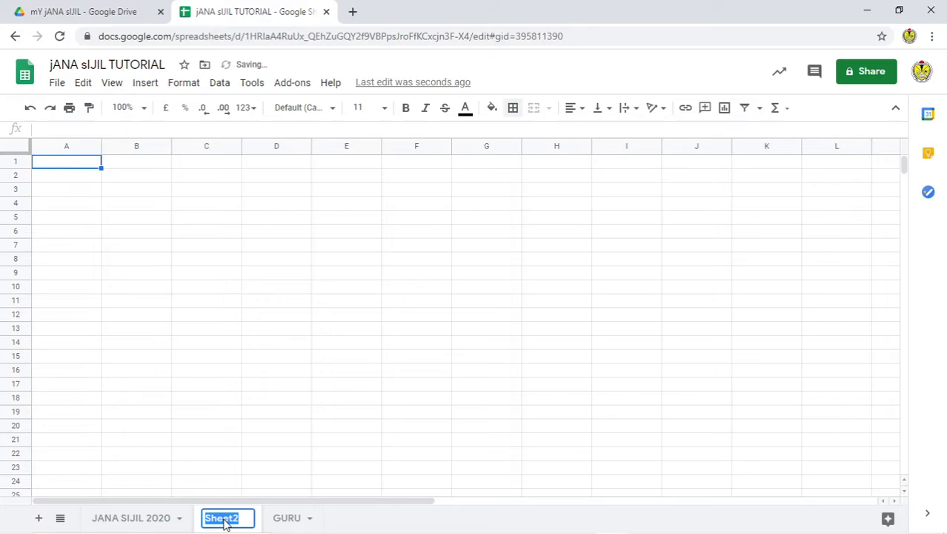
type("JU")
key("BackSpace")
key("BackSpace")
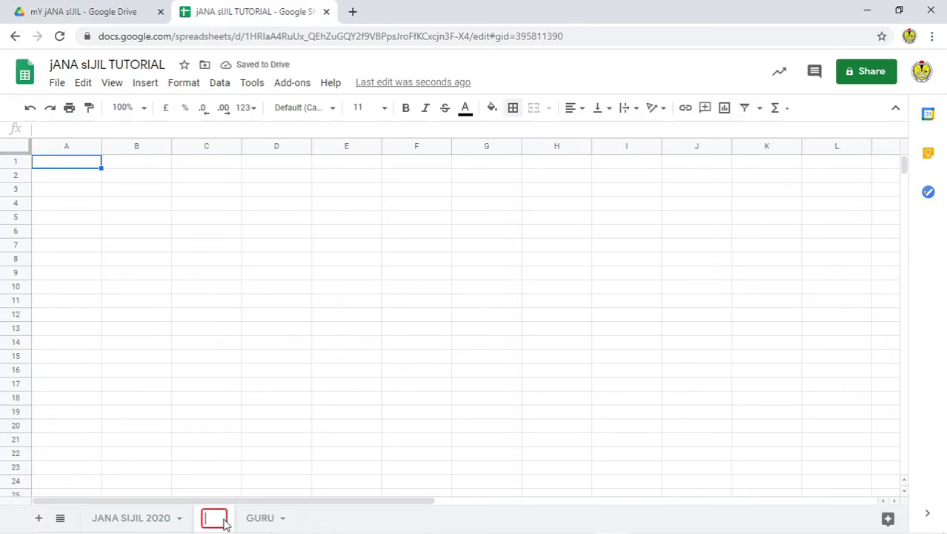
type("GRED")
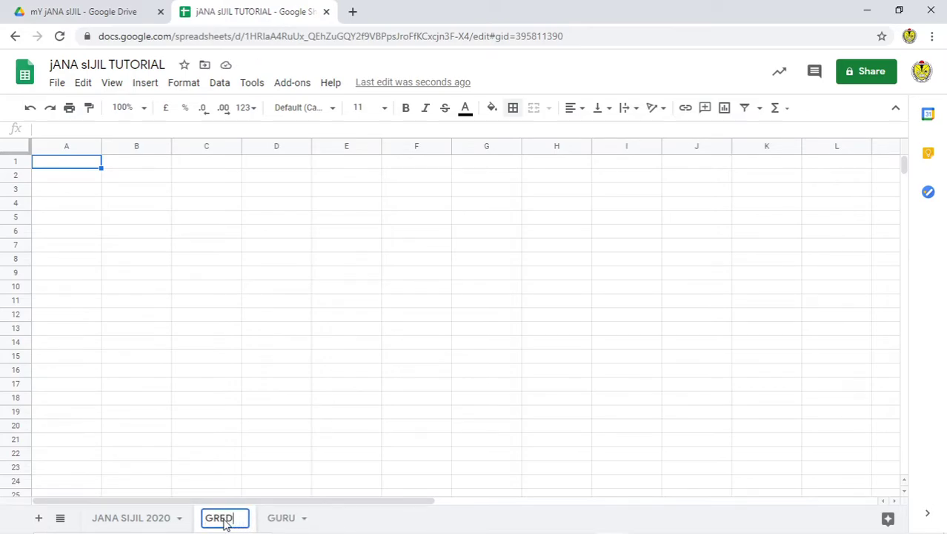
left_click(286, 428)
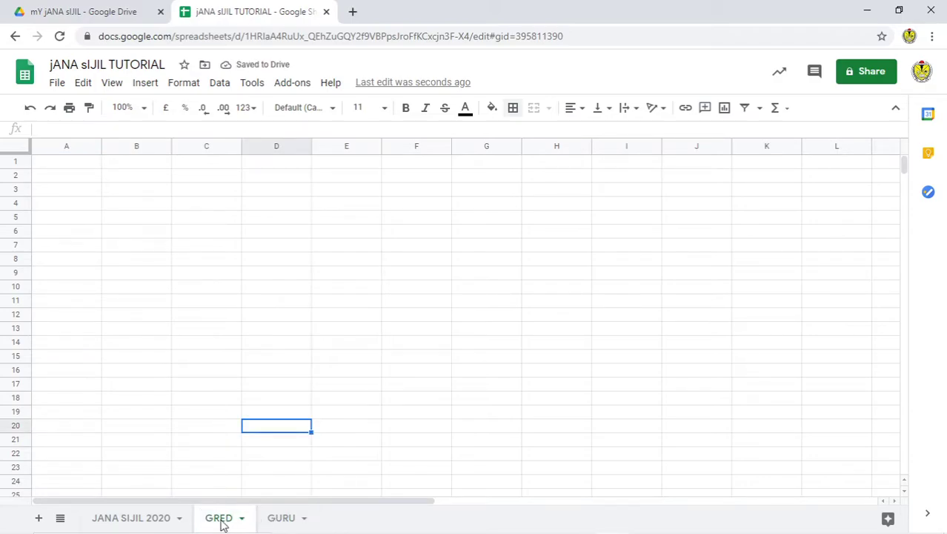
left_click(65, 166)
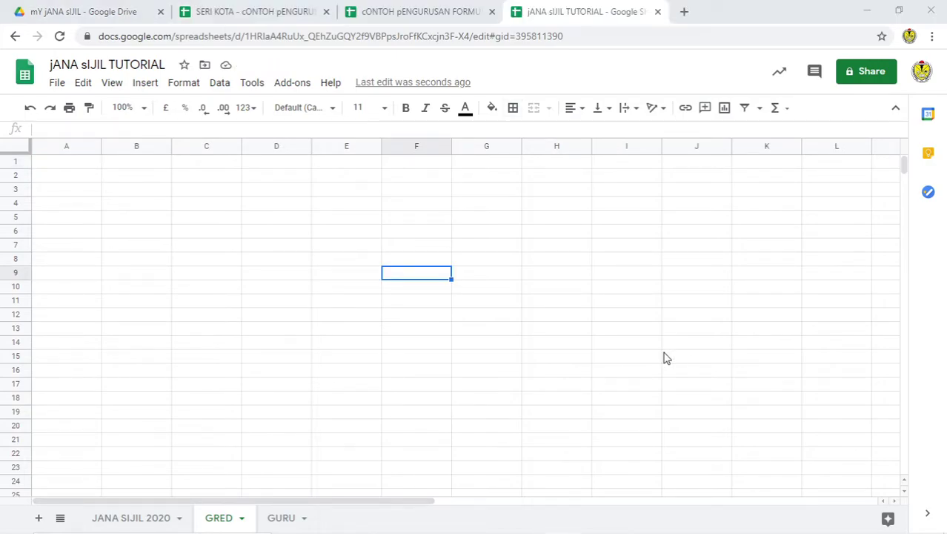
Step: Paste the copied grade table into A1 as values only, then undo it
left_click(74, 165)
right_click(74, 165)
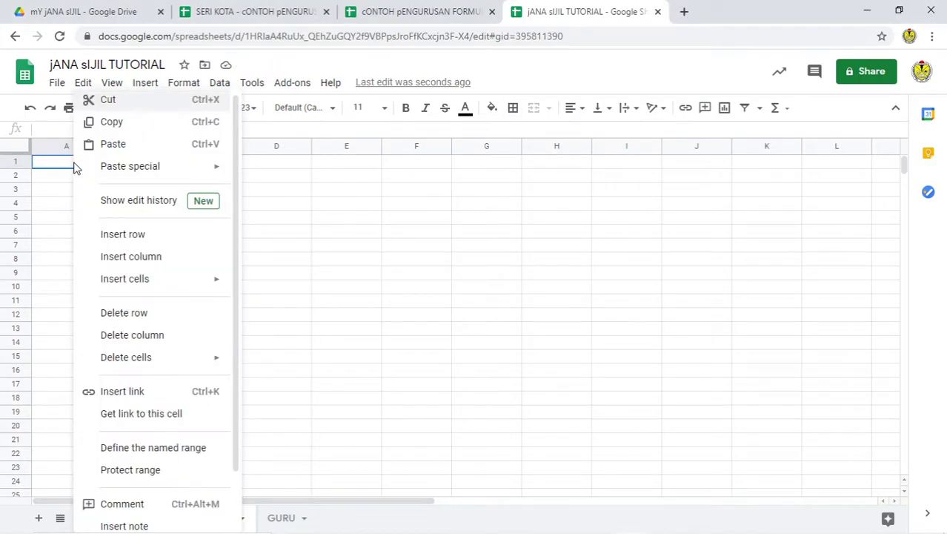
mouse_move(211, 171)
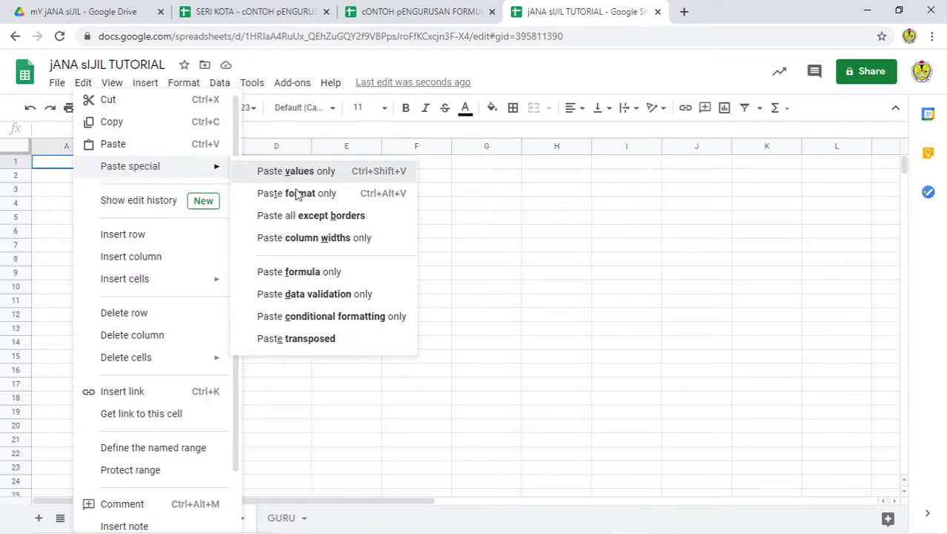
left_click(290, 181)
left_click(294, 204)
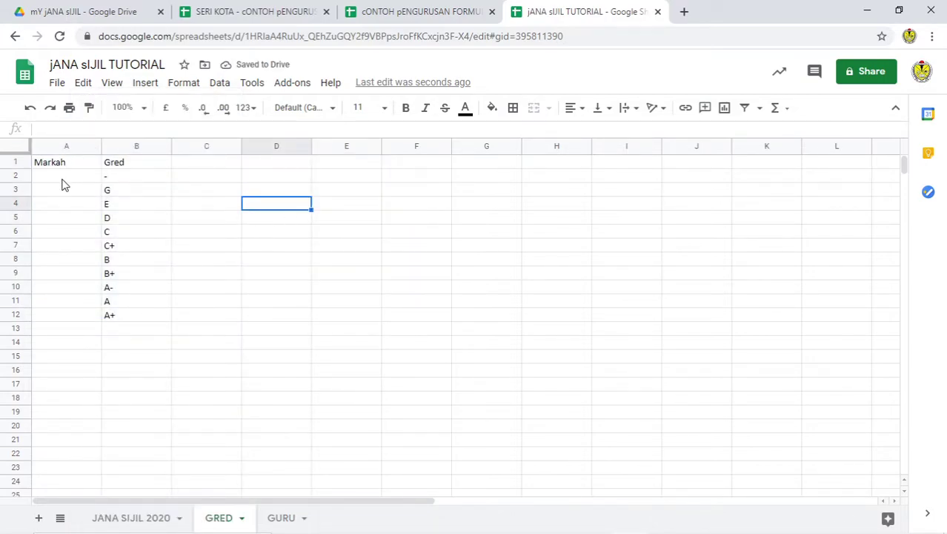
left_click(64, 179)
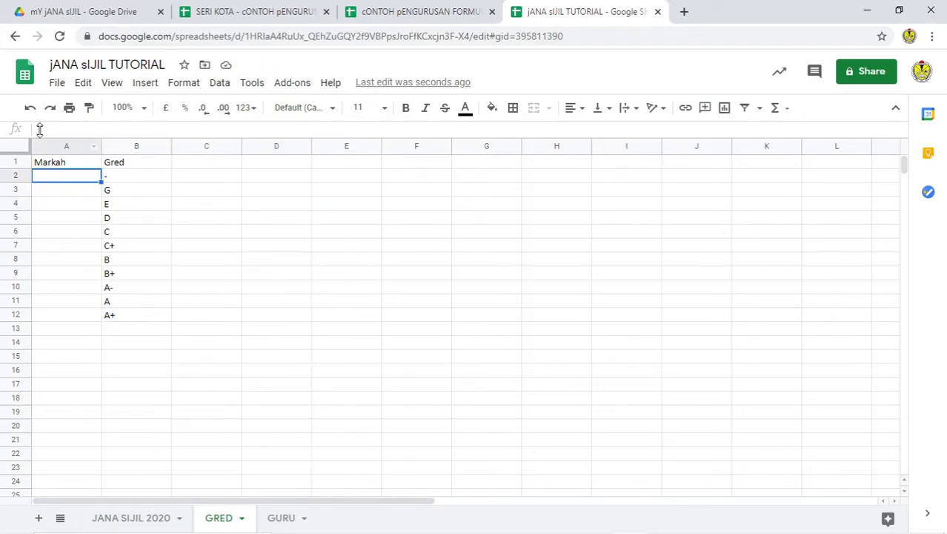
left_click(30, 107)
Step: Paste the Markah/Gred table with its formatting into A1, showing bold grades - to A+
right_click(76, 167)
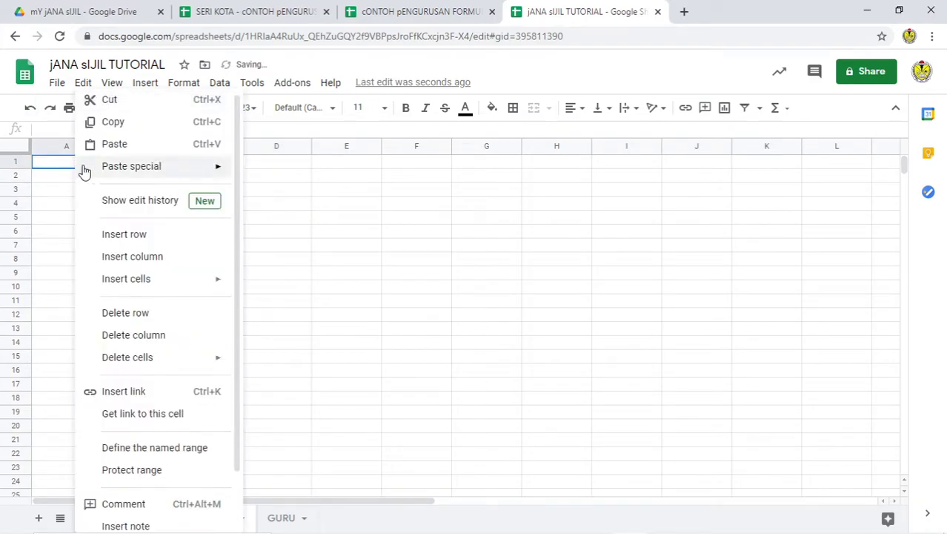
left_click(113, 145)
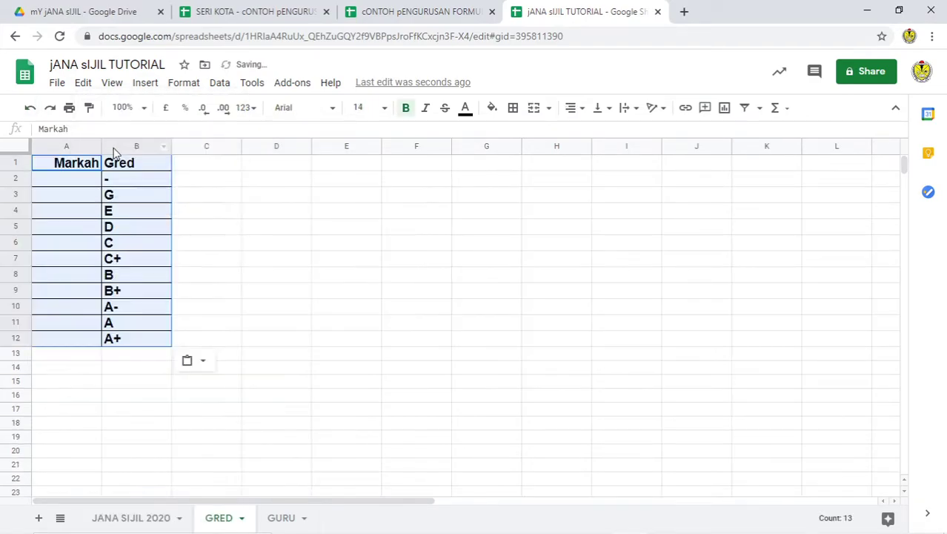
left_click(68, 180)
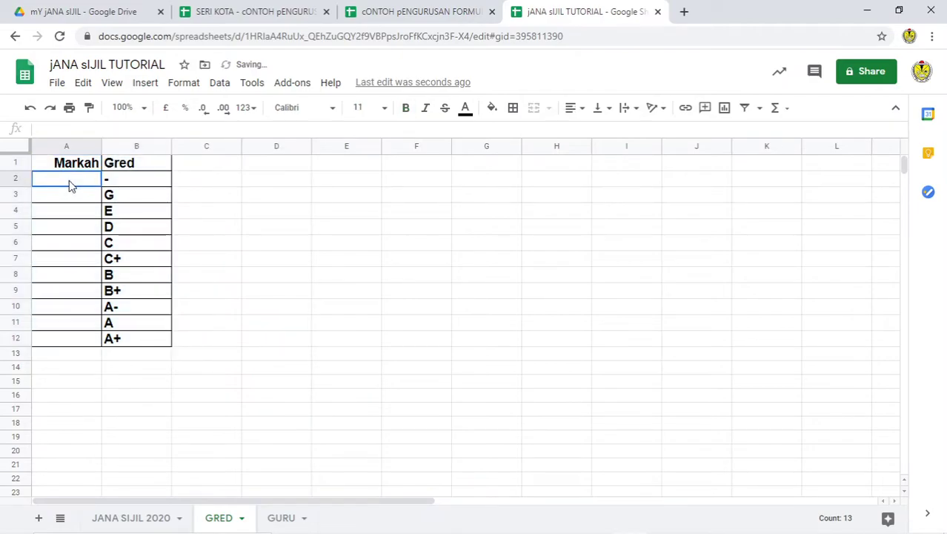
left_click(128, 185)
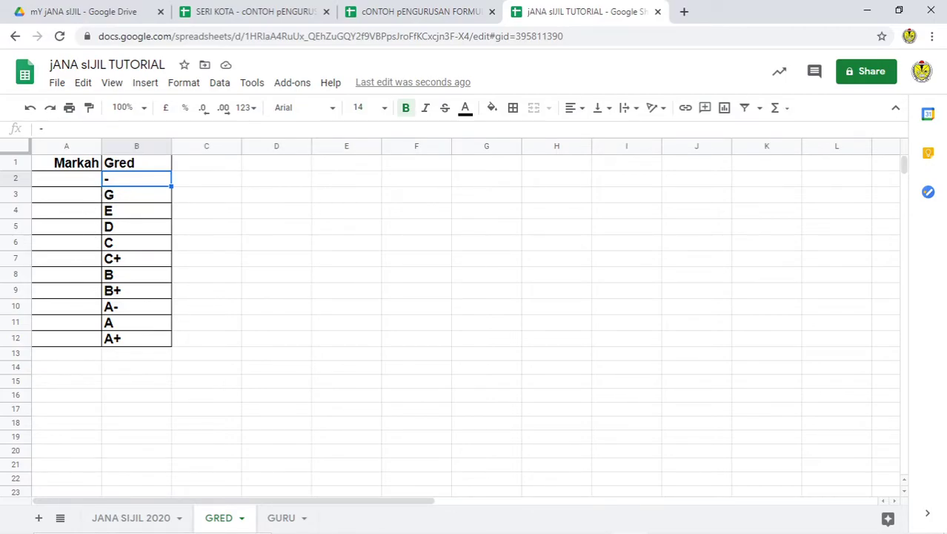
left_click(66, 178)
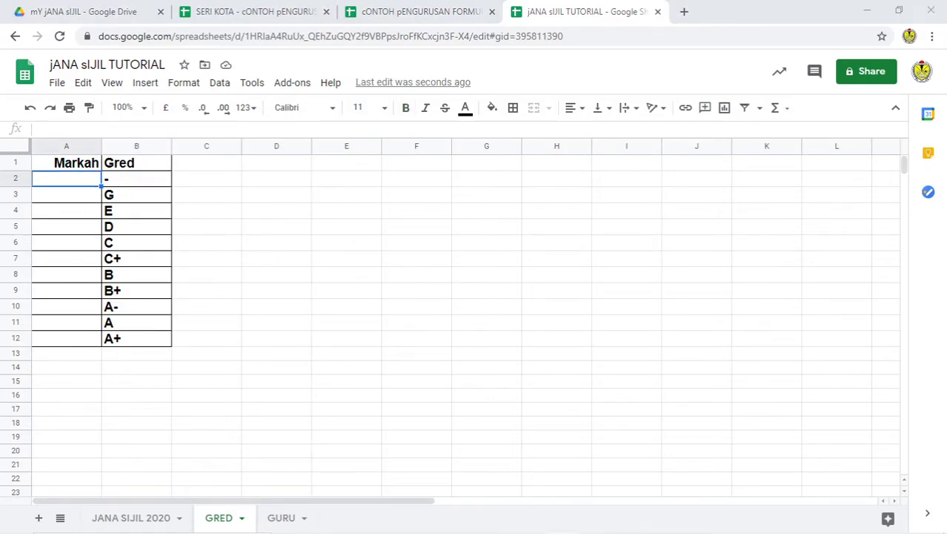
Step: Enter the marks TH, 40, 44, 50, 54 and 60 in A2–A7
left_click(246, 223)
left_click(64, 183)
type("TH")
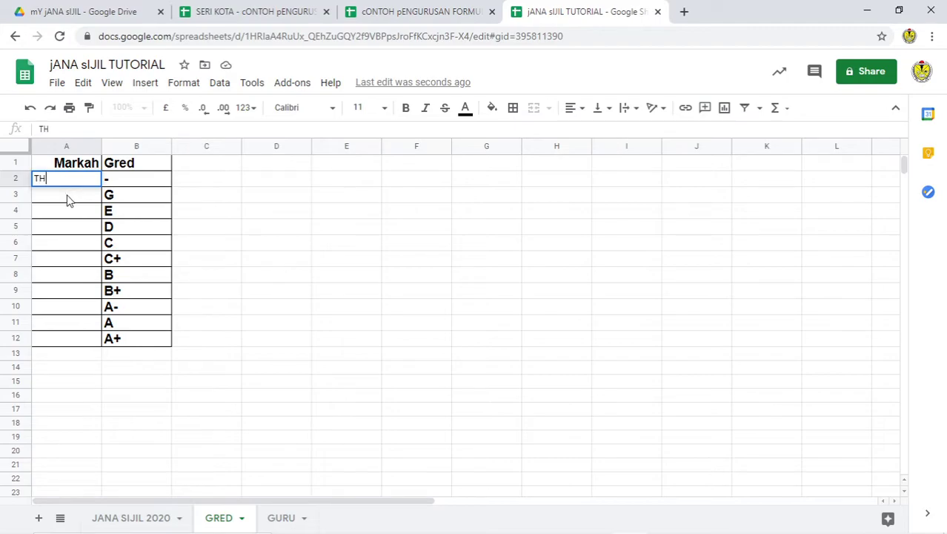
left_click(67, 199)
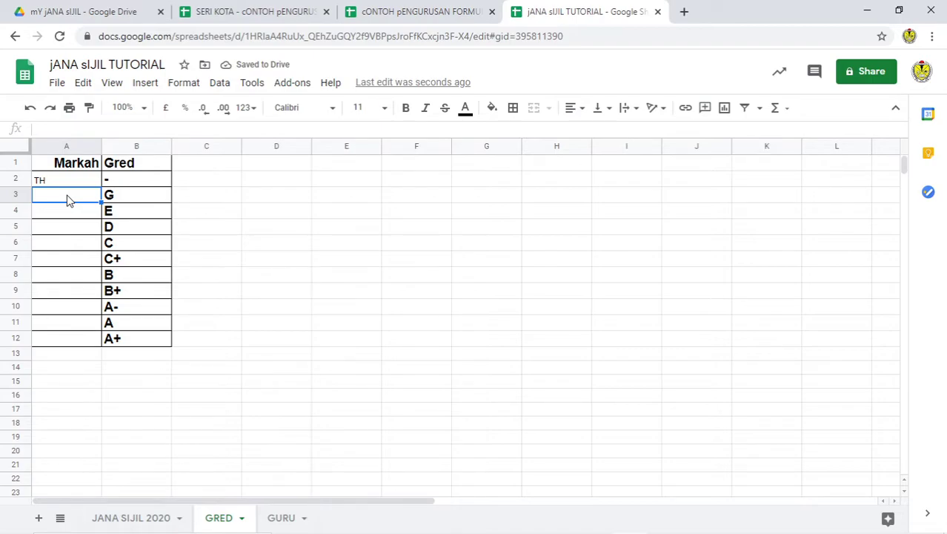
type("40")
left_click(70, 218)
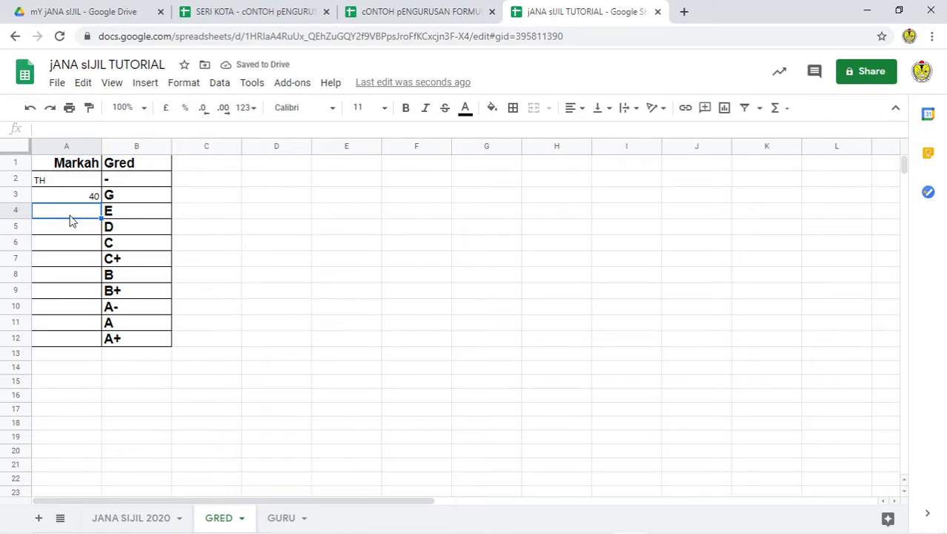
type("44")
key("Return")
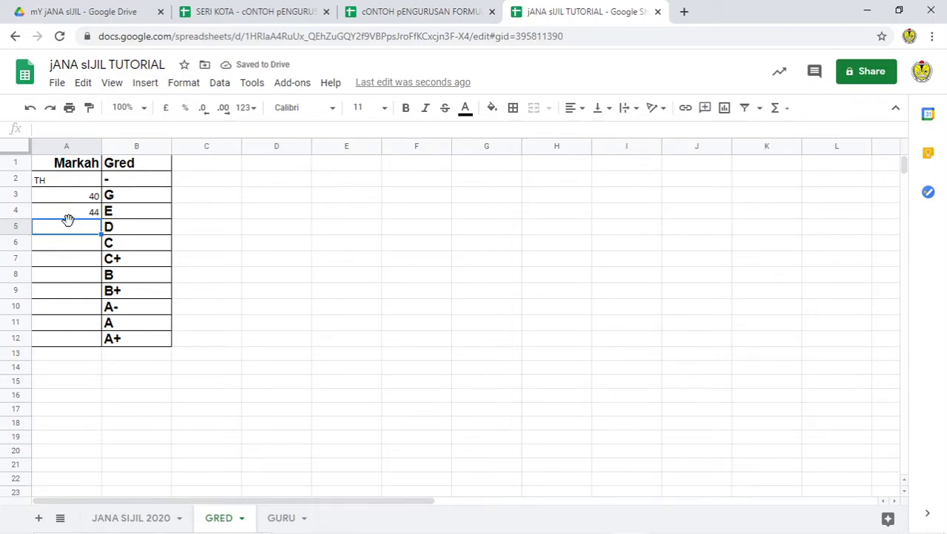
type("50")
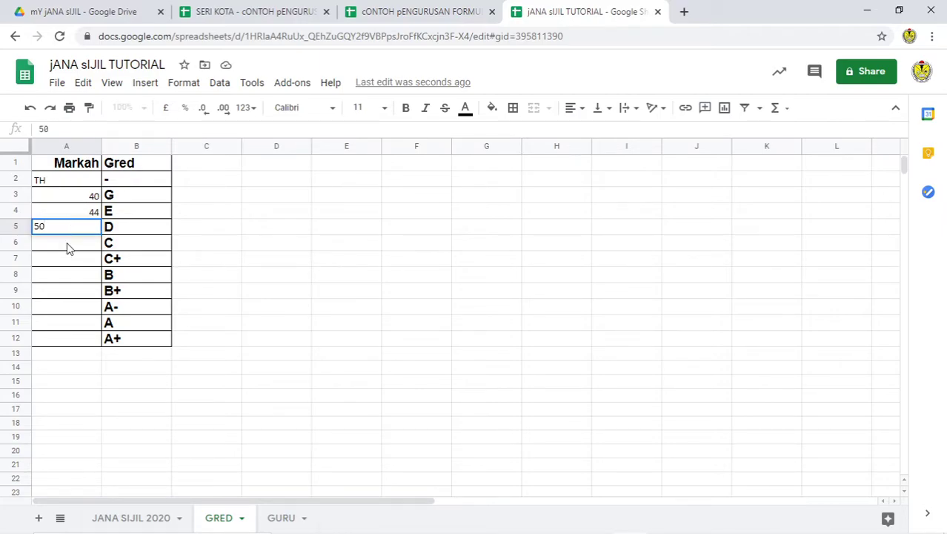
left_click(66, 243)
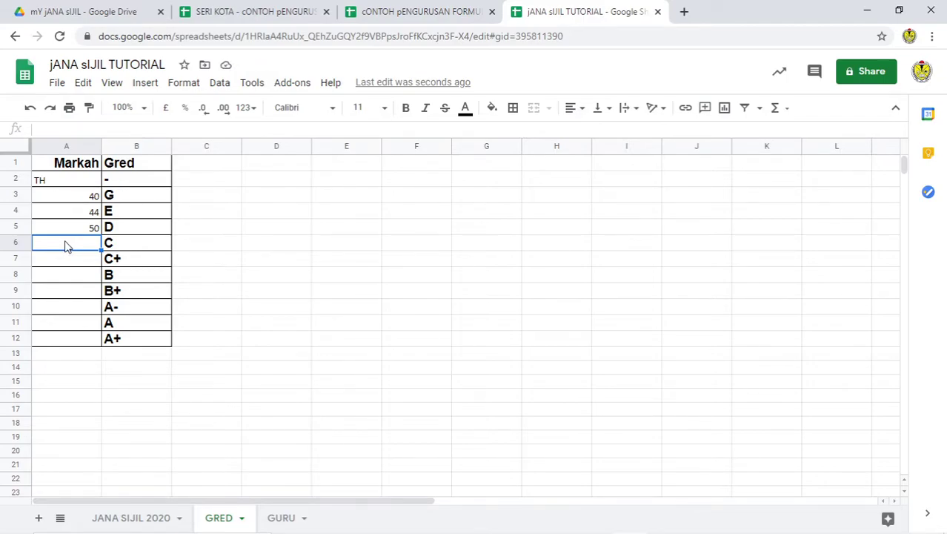
type("54")
left_click(63, 262)
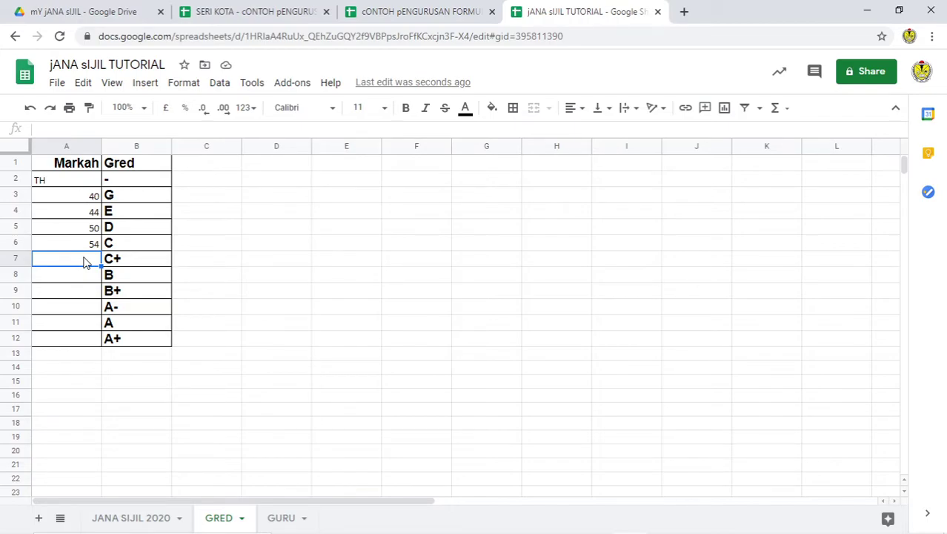
type("60")
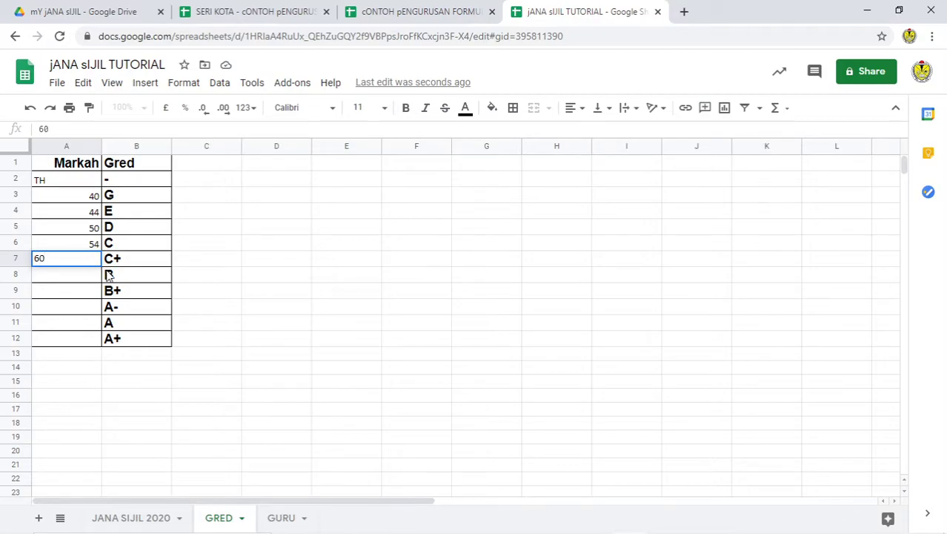
key("Return")
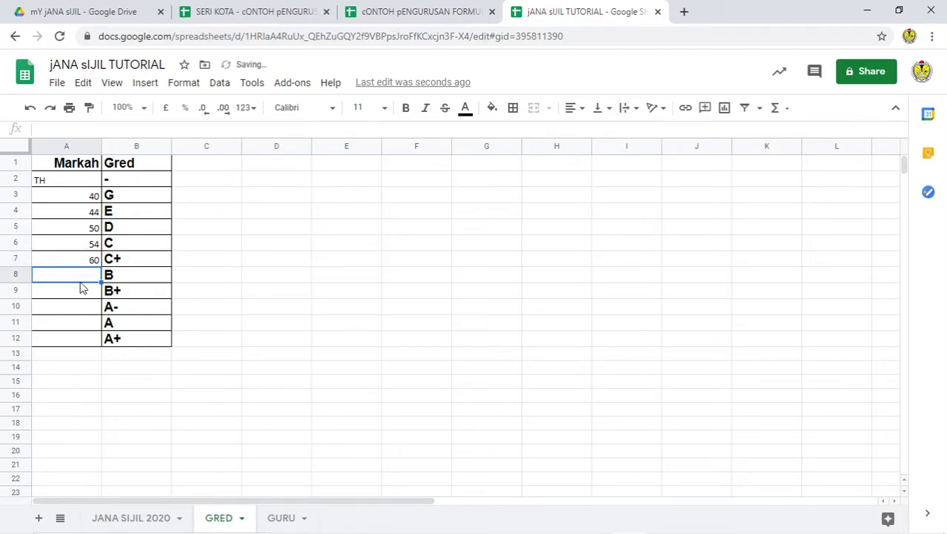
Step: Retype marks as 45 in A4, 55 in A6, then 65, 70, 75, 80 in A8–A11
left_click(93, 215)
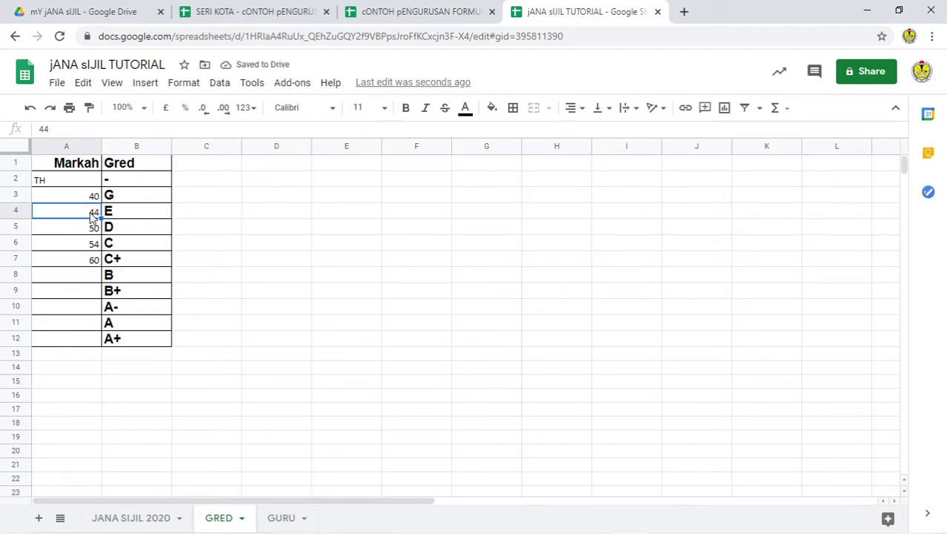
type("45")
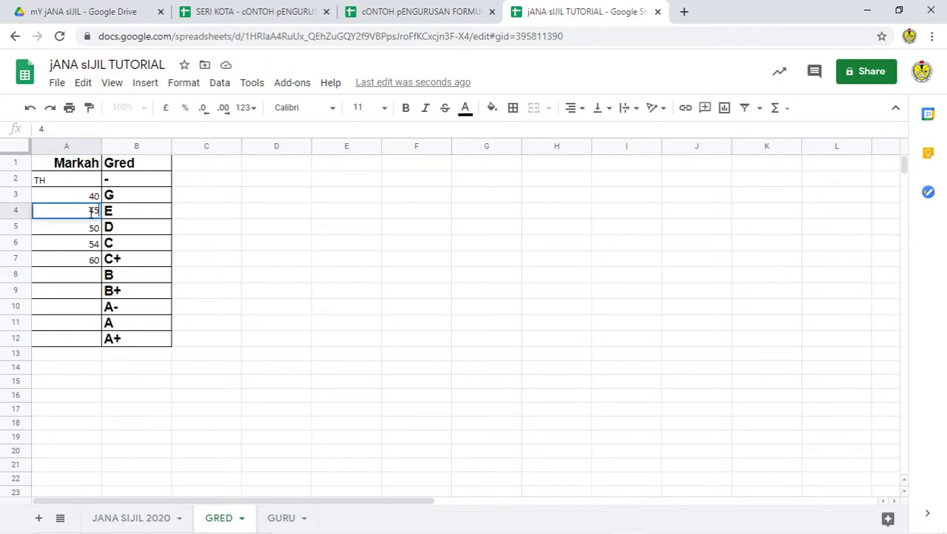
left_click(83, 245)
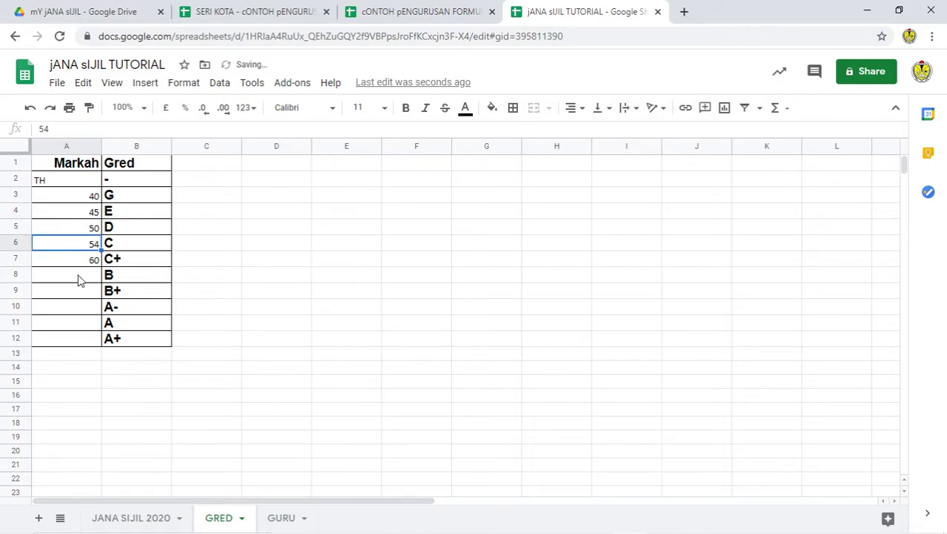
type("55")
left_click(78, 278)
type("65")
left_click(90, 292)
type("70")
left_click(91, 308)
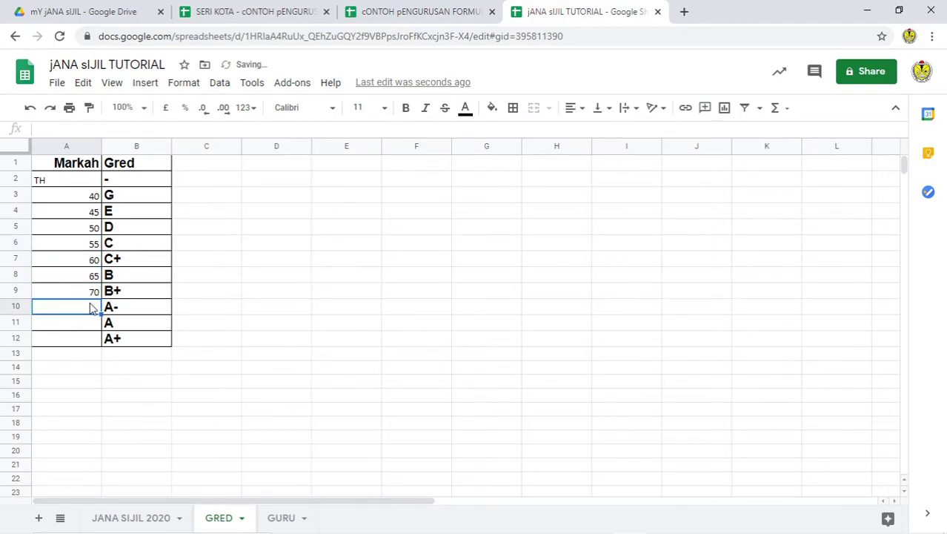
type("75")
left_click(84, 329)
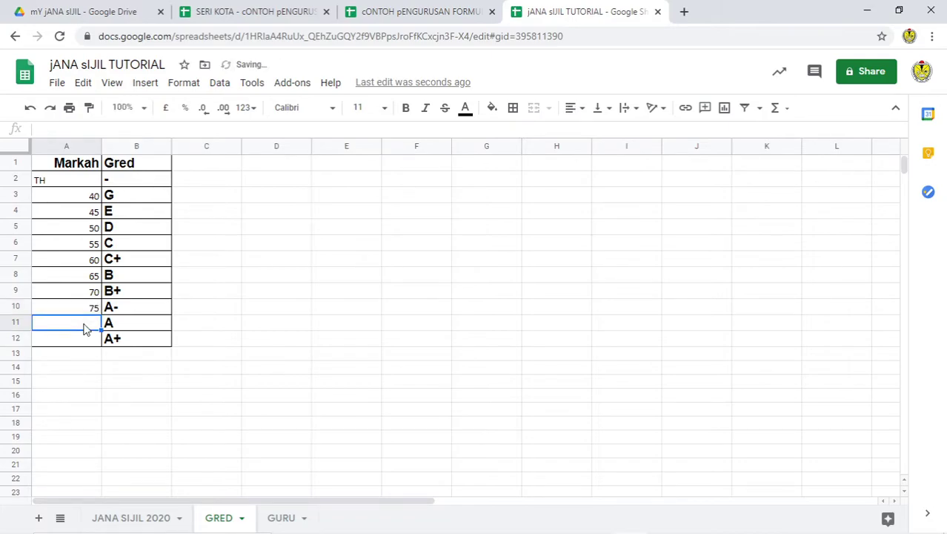
type("80")
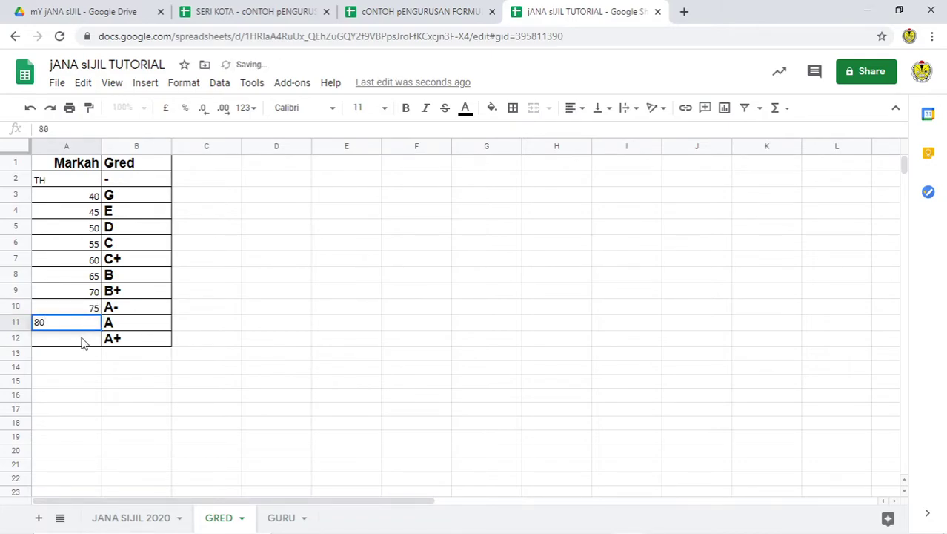
left_click(82, 341)
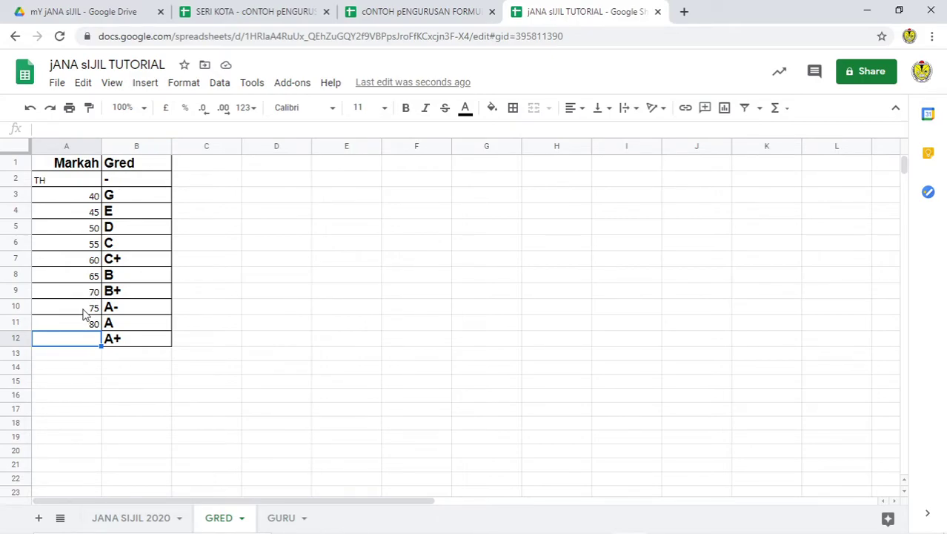
Step: Correct A10 to 80 and A11 to 90, and enter 100 in A12
left_click(84, 314)
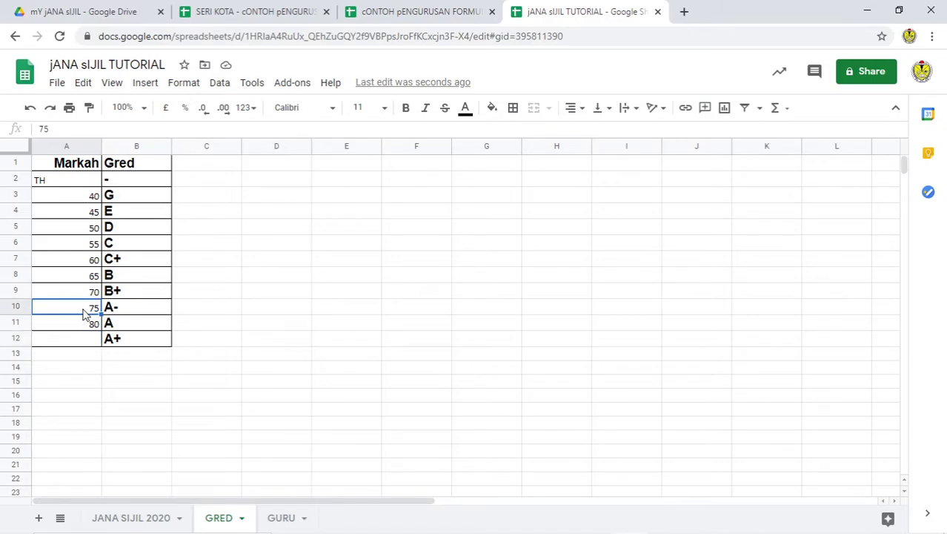
type("80")
left_click(87, 324)
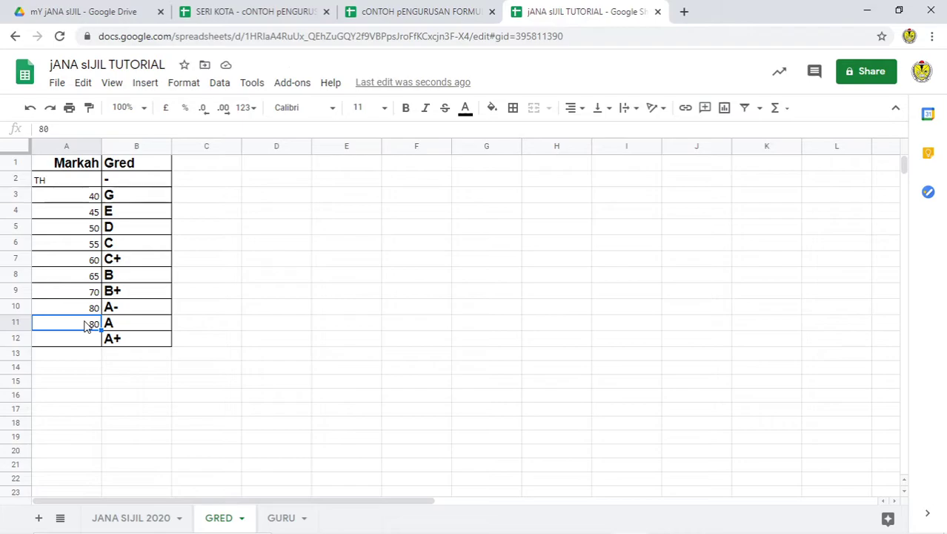
type("90")
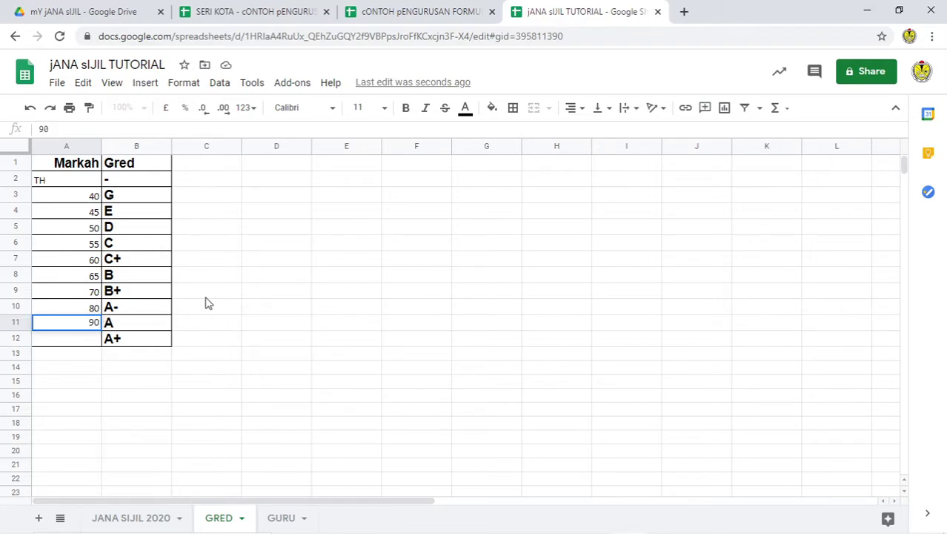
left_click(205, 296)
left_click(90, 341)
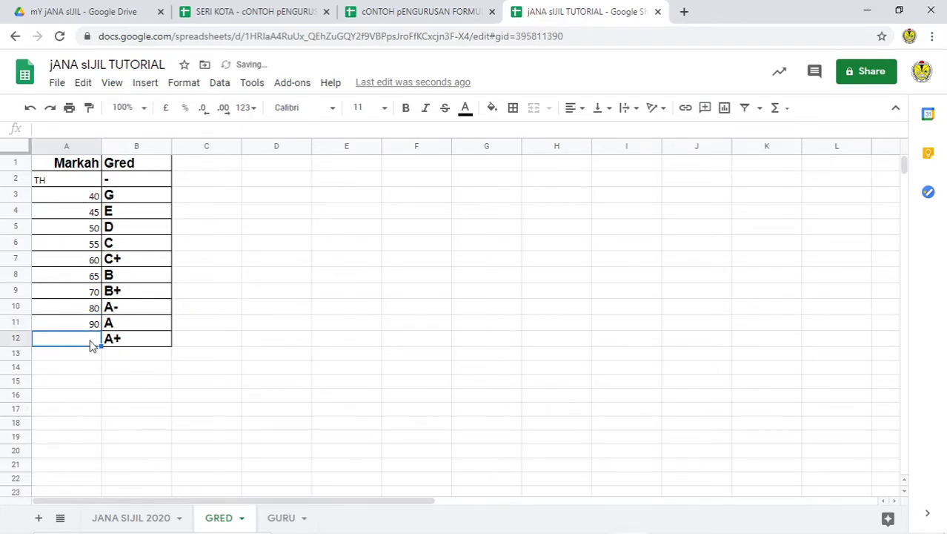
type("100")
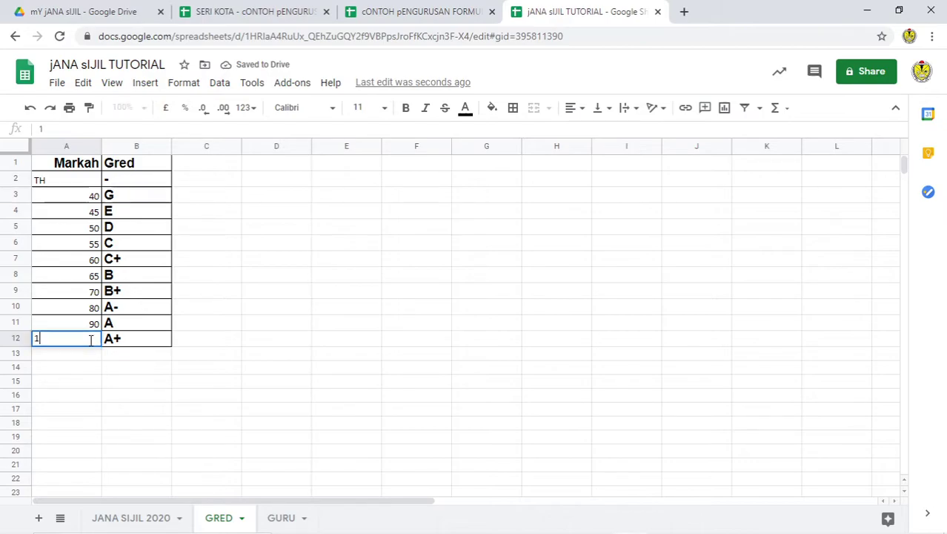
left_click(315, 312)
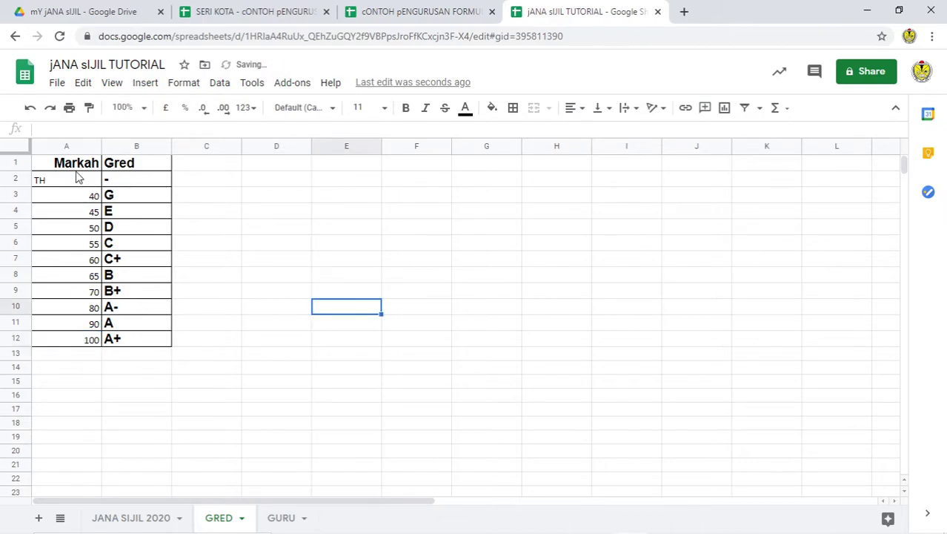
Step: Name the grade table GRED!A2:B12 as range GRED, then show the GURU sheet
left_click_drag(76, 169, 130, 230)
left_click_drag(82, 185, 114, 338)
right_click(112, 273)
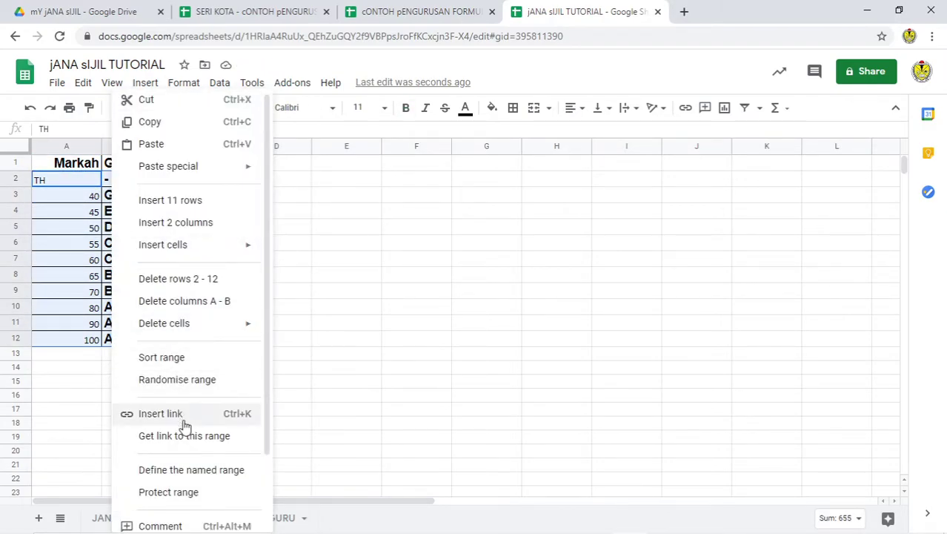
scroll(186, 430, "down", 1)
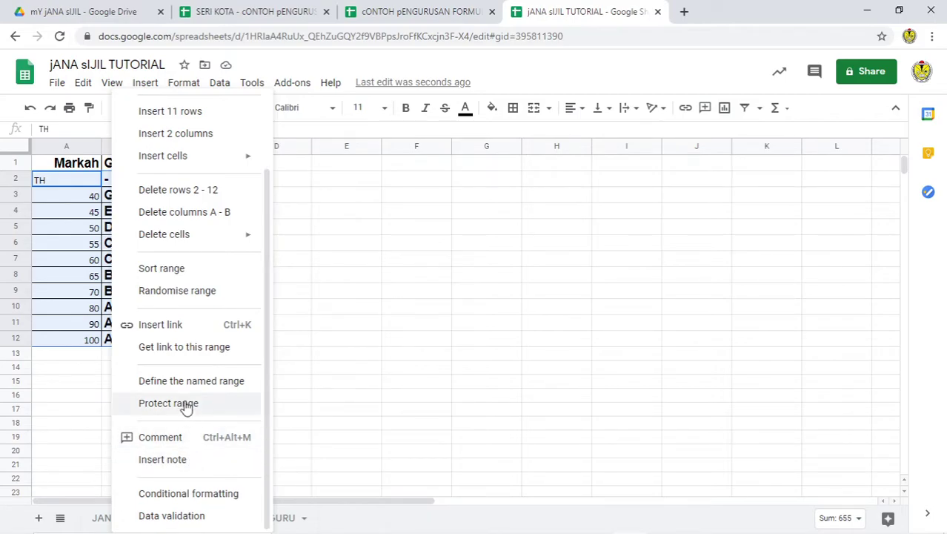
left_click(195, 381)
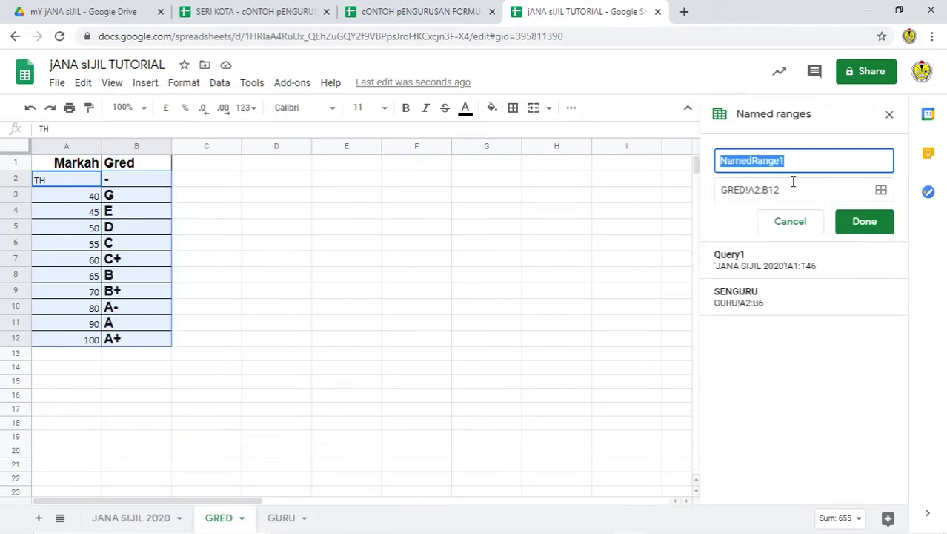
type("GRED")
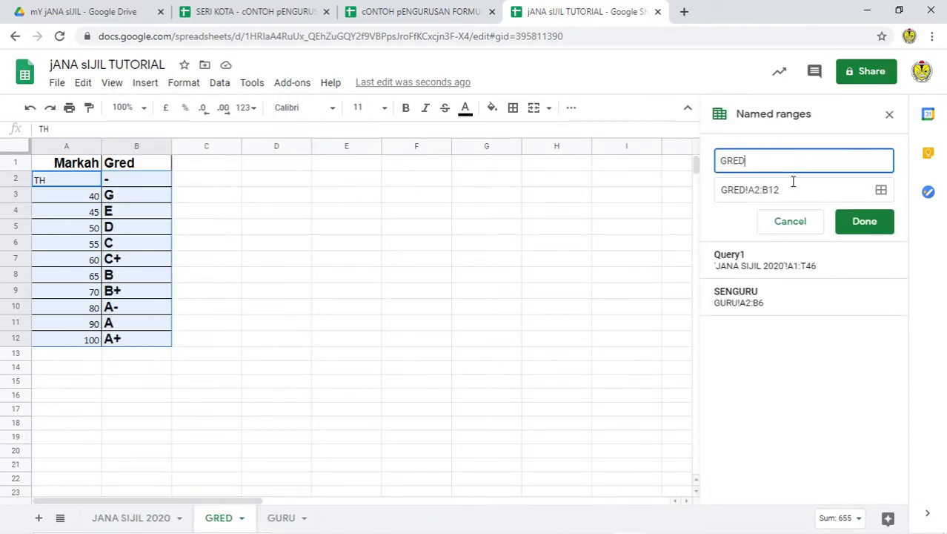
left_click(864, 222)
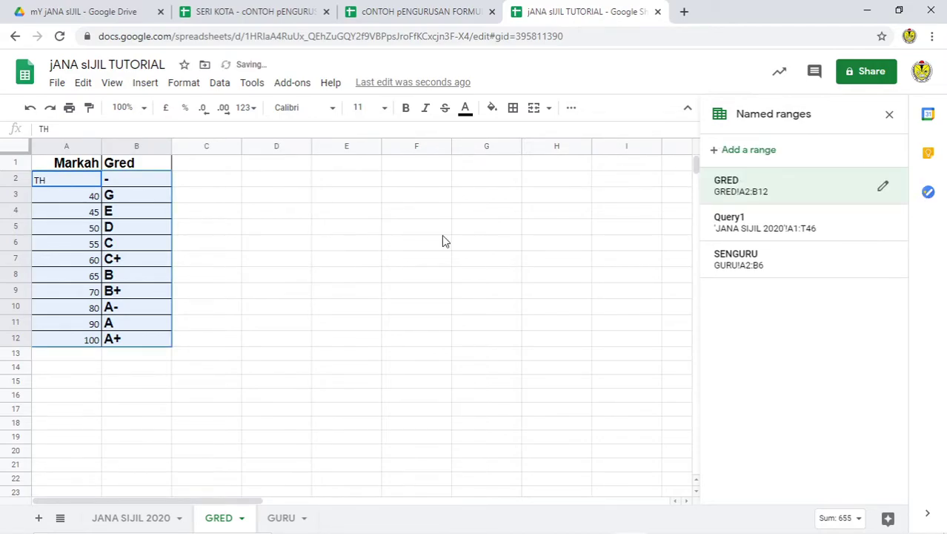
left_click(279, 519)
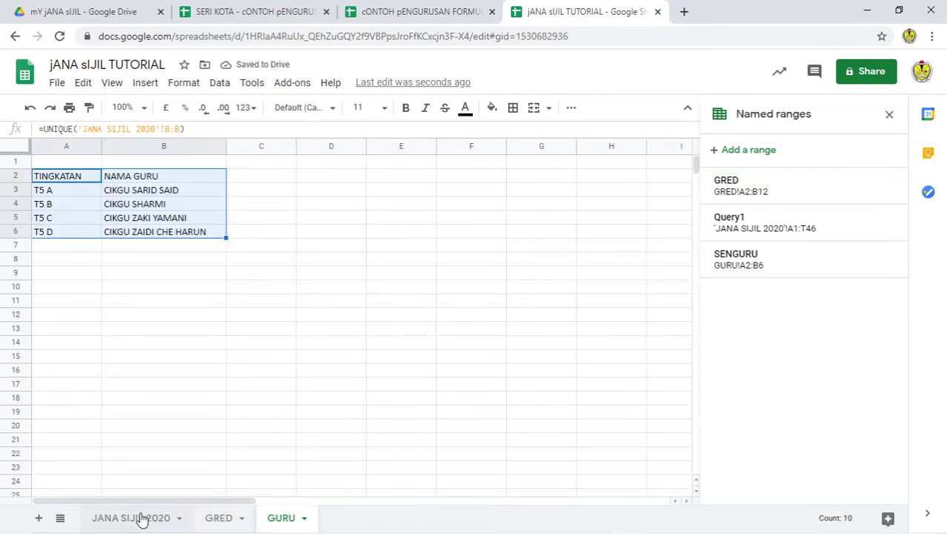
Step: On JANA SIJIL 2020, enter =VLOOKUP(D2,GRED,0) in H2
left_click(141, 518)
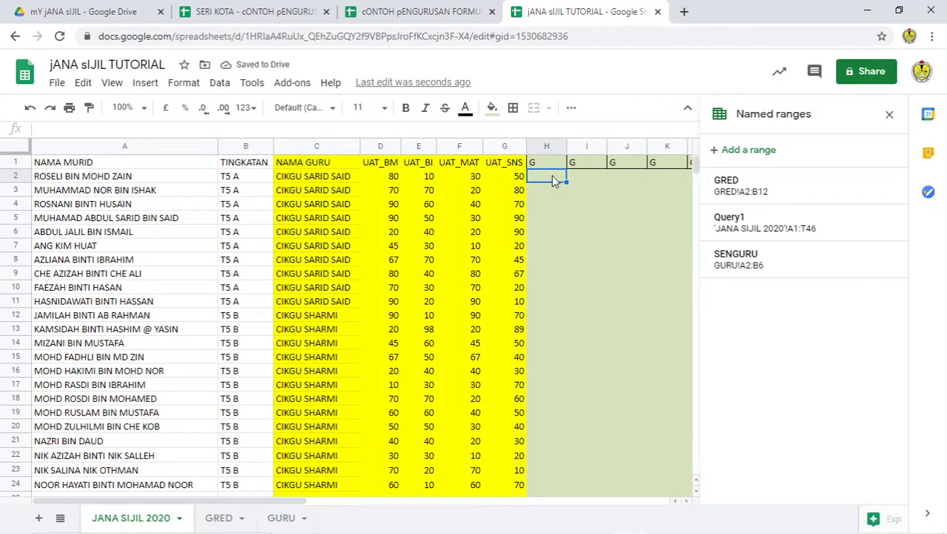
left_click(889, 116)
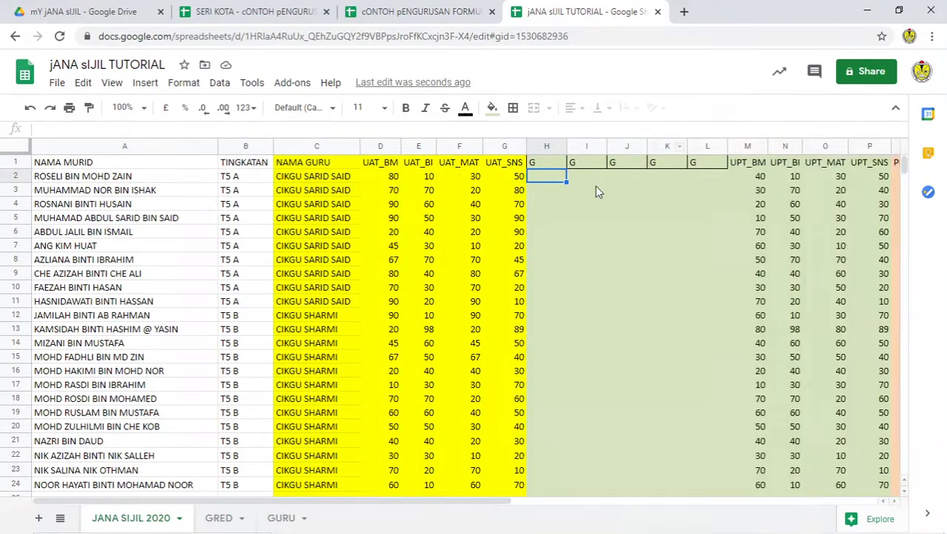
type("=")
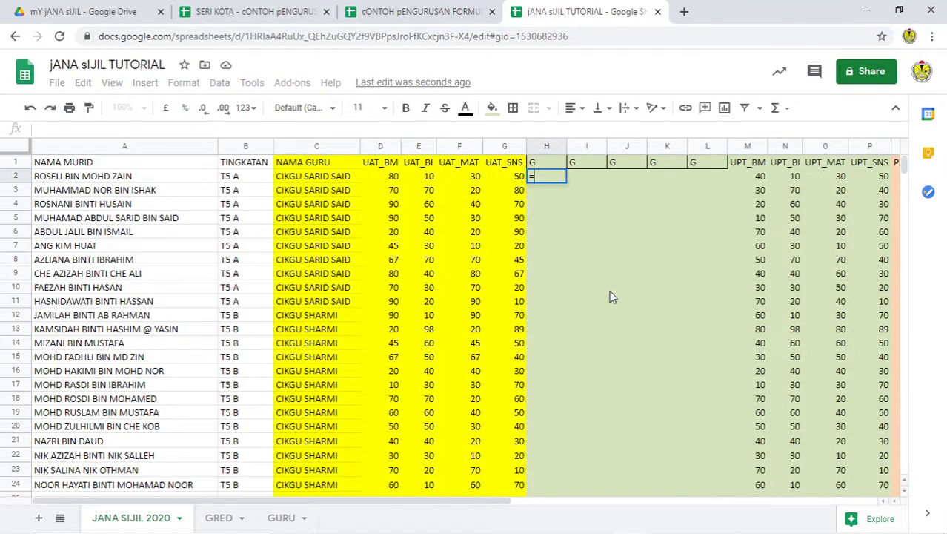
type("VLOOK")
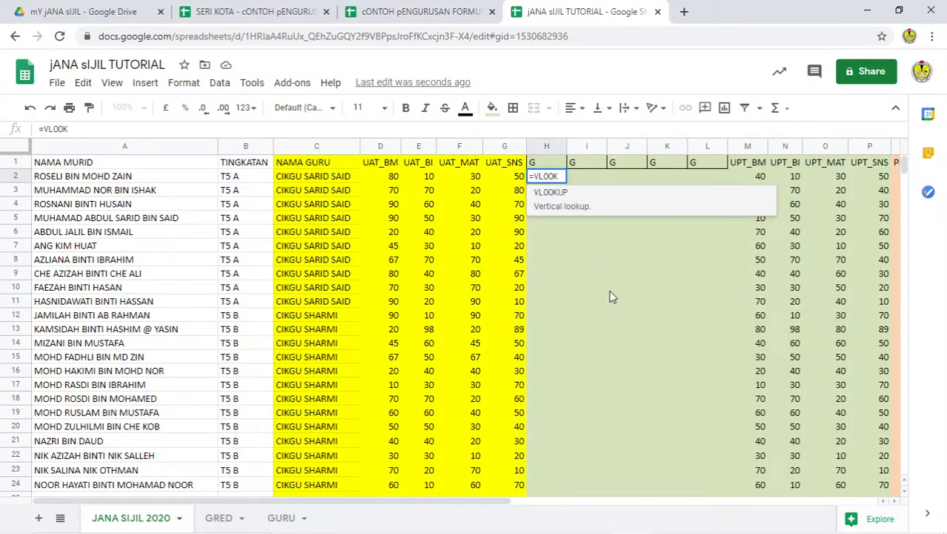
left_click(567, 203)
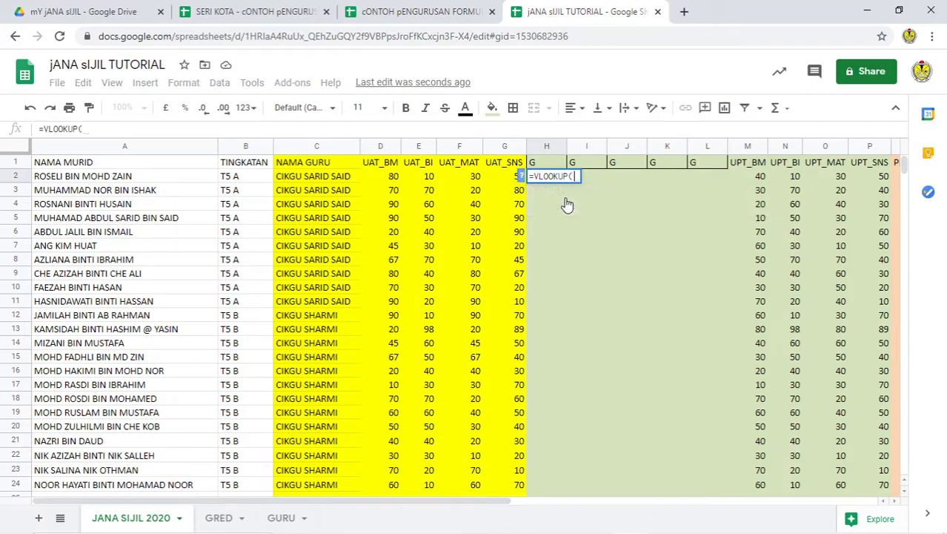
left_click(386, 176)
left_click(384, 179)
left_click(384, 178)
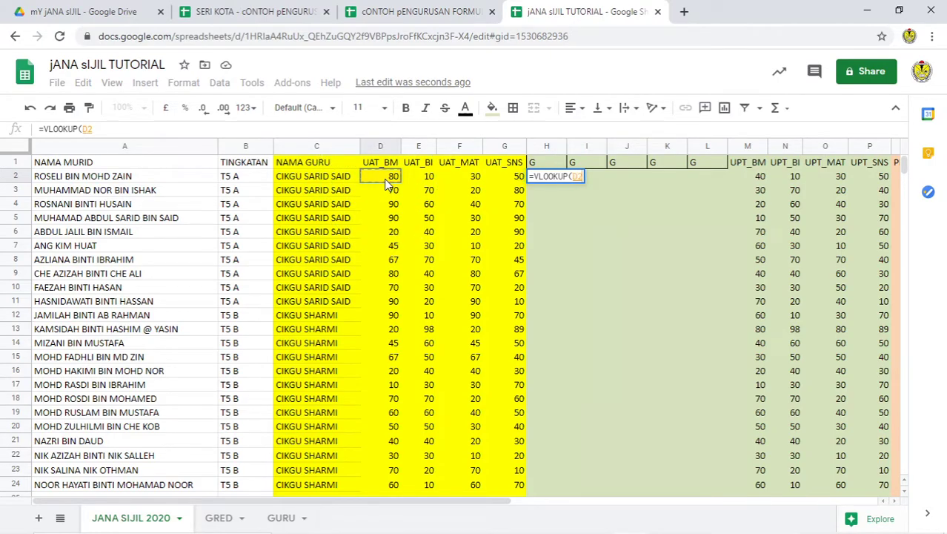
type(",")
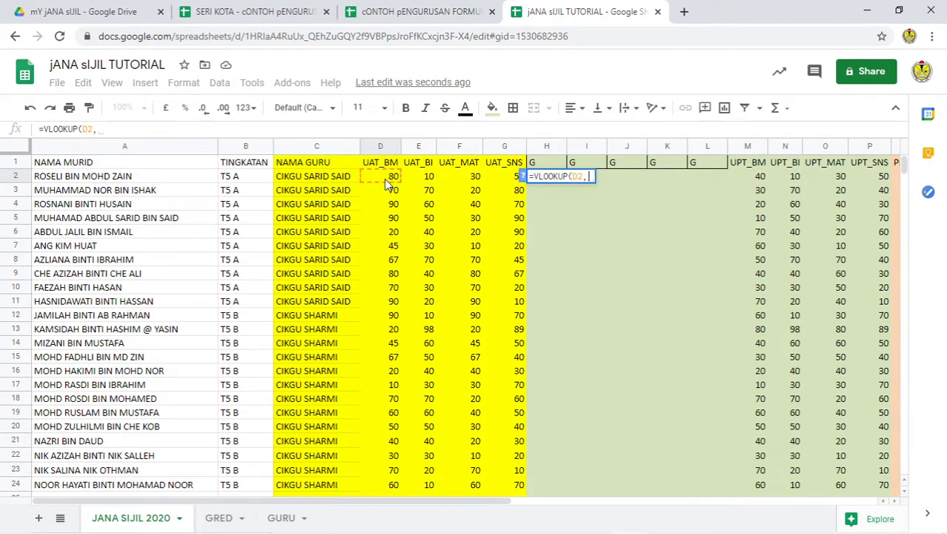
type("G")
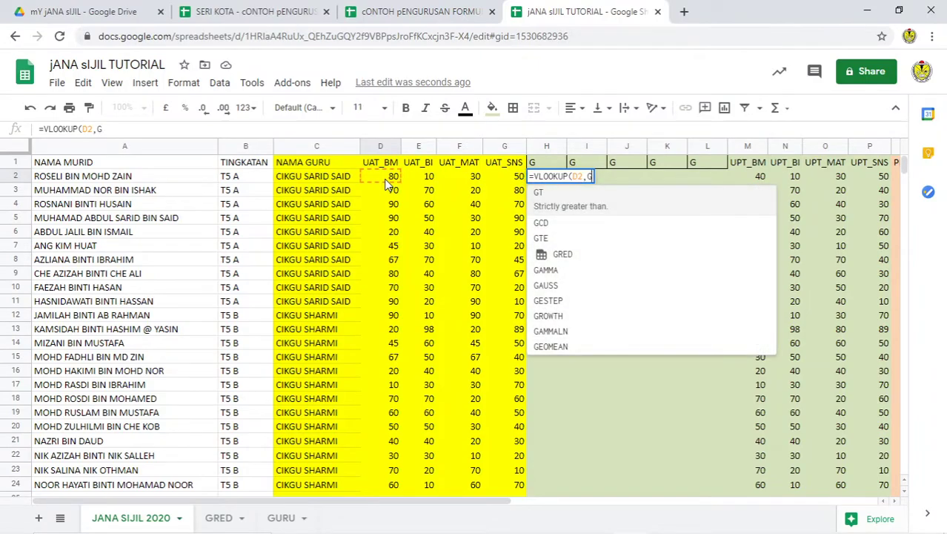
left_click(582, 248)
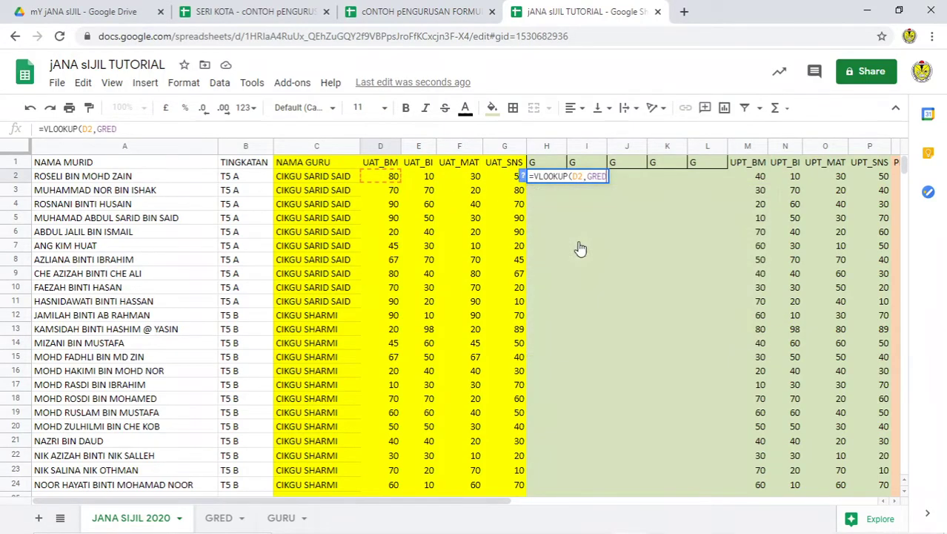
type(",0)")
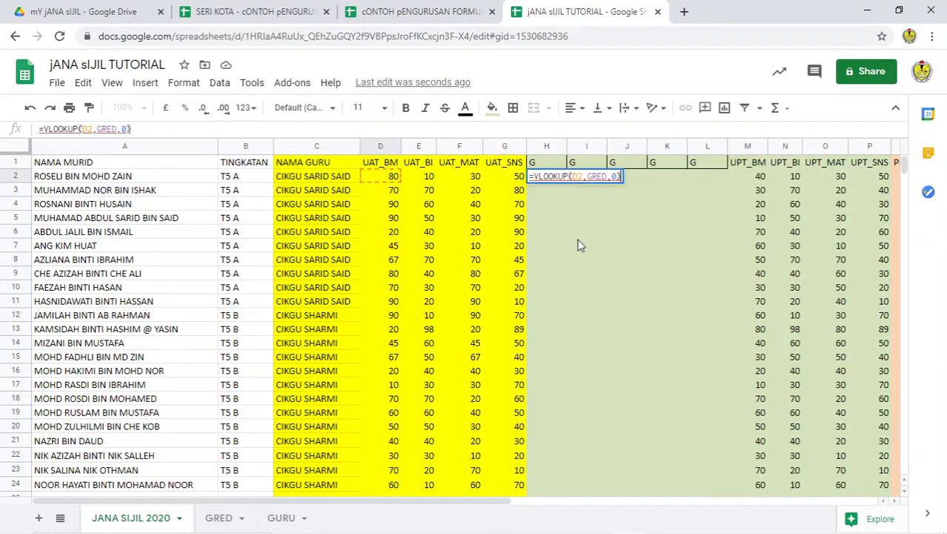
key("Return")
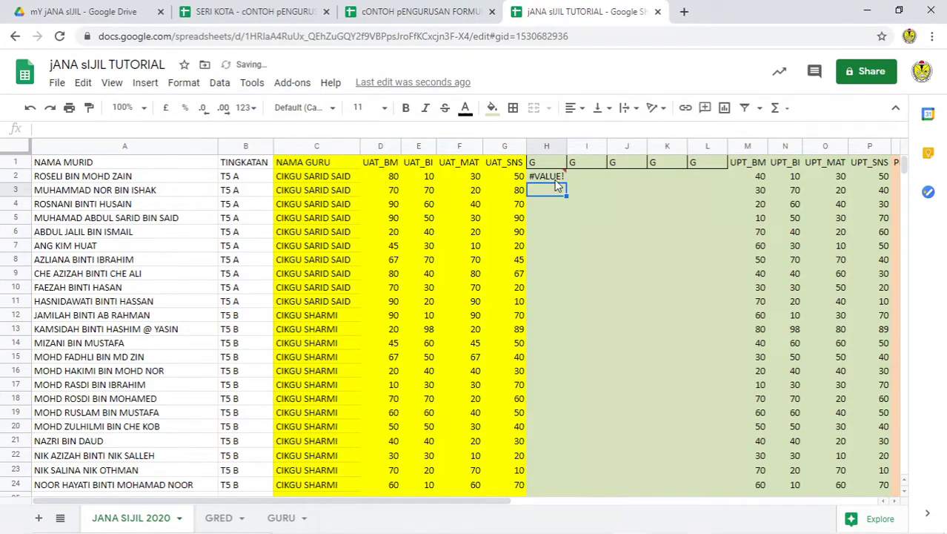
Step: Change H2's last VLOOKUP argument from 0 to 1 to fix the #VALUE! error
left_click(555, 180)
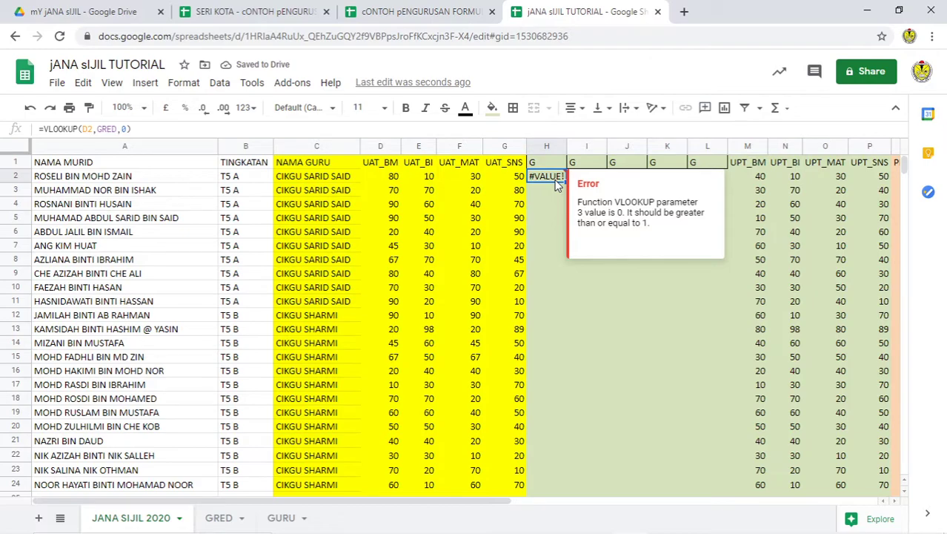
left_click(397, 181)
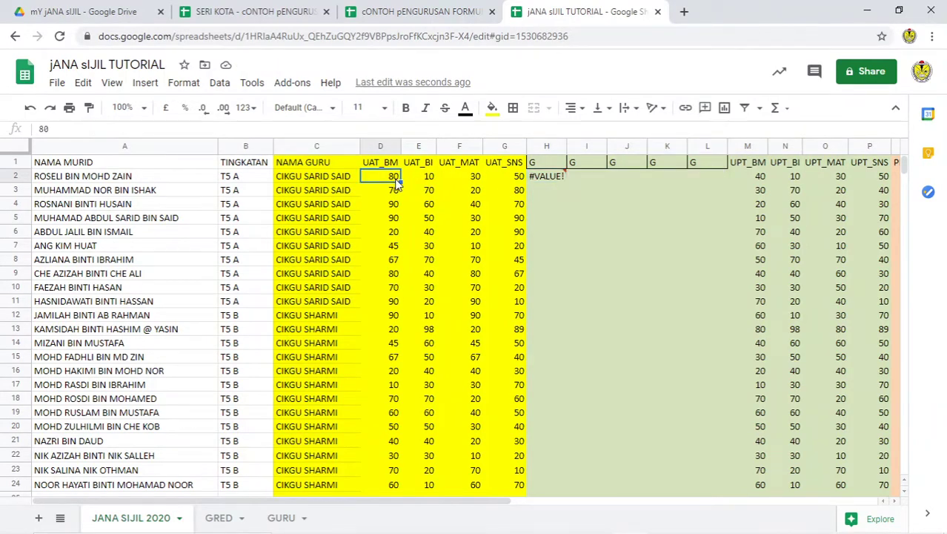
left_click(563, 177)
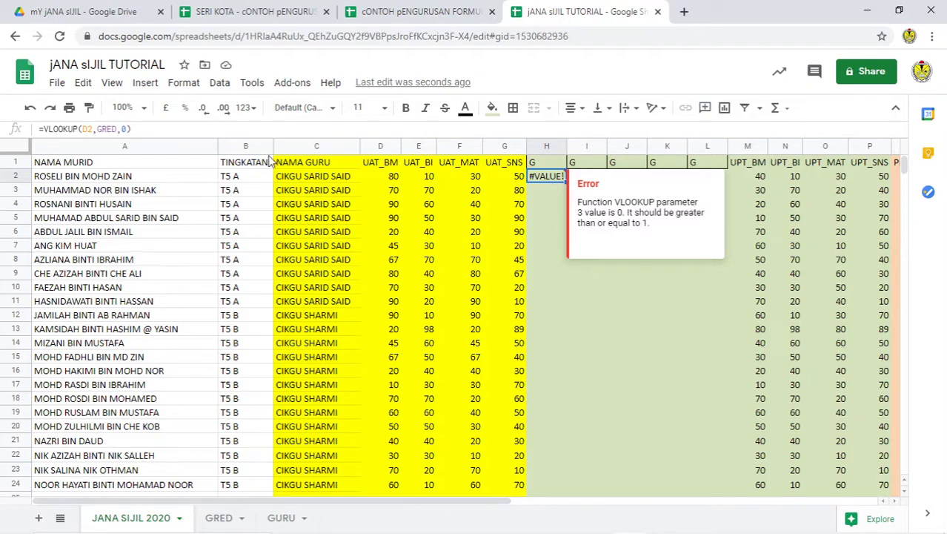
left_click(126, 129)
key("BackSpace")
type("1")
key("Return")
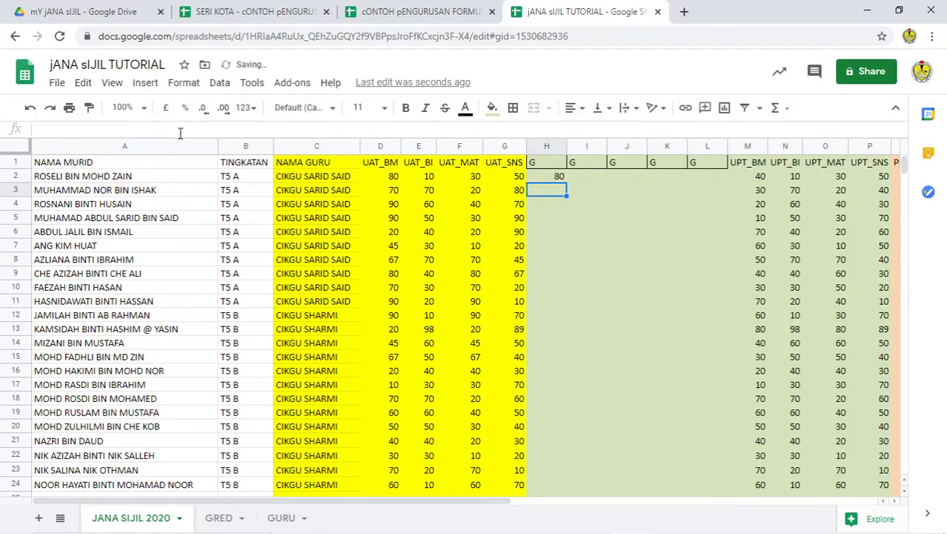
left_click(553, 177)
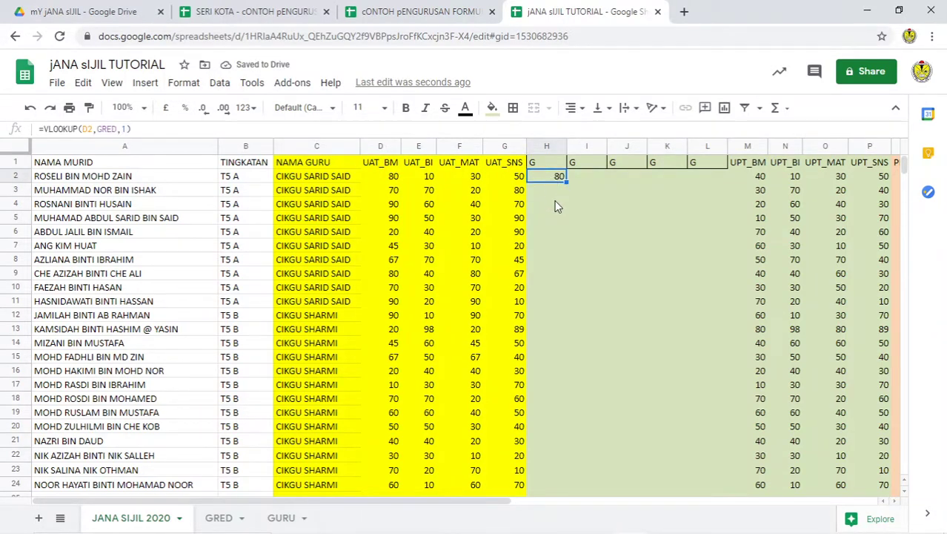
Step: Edit H2 to =VLOOKUP(D2,GRED,2,1) so it returns the grade A- for mark 80
left_click(219, 521)
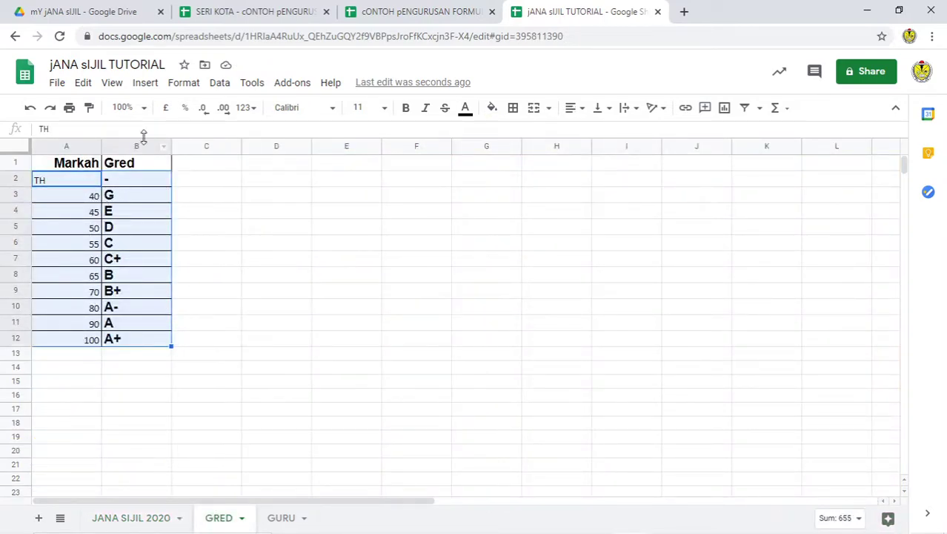
left_click(174, 519)
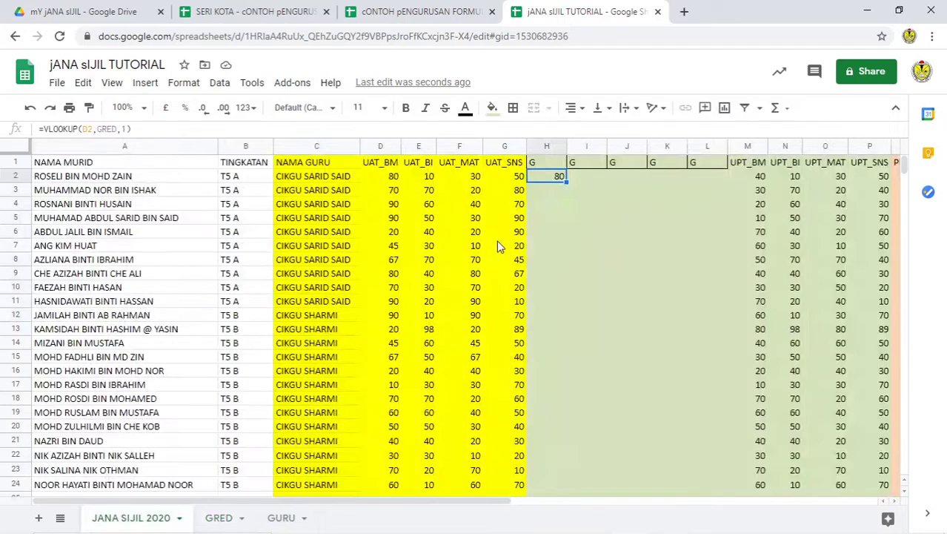
left_click(137, 129)
key("BackSpace")
type("2,1")
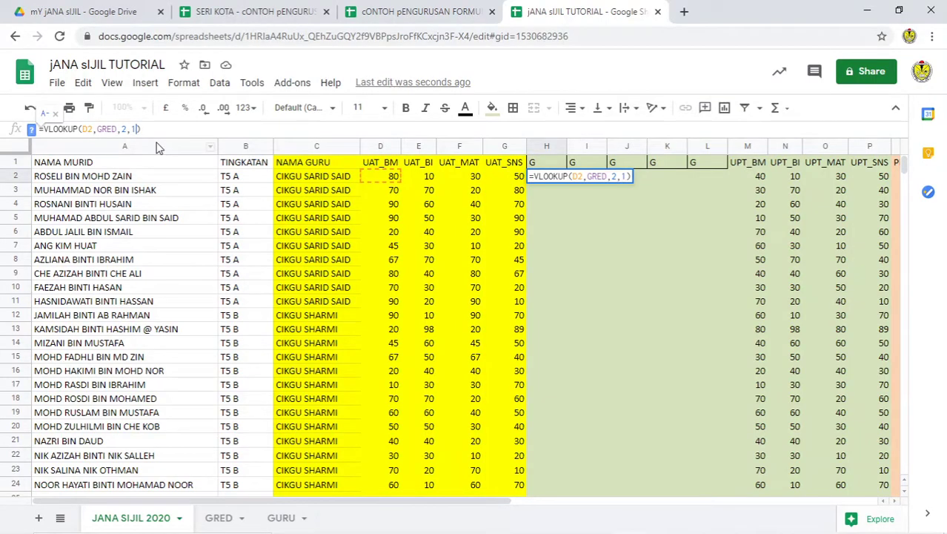
key("Return")
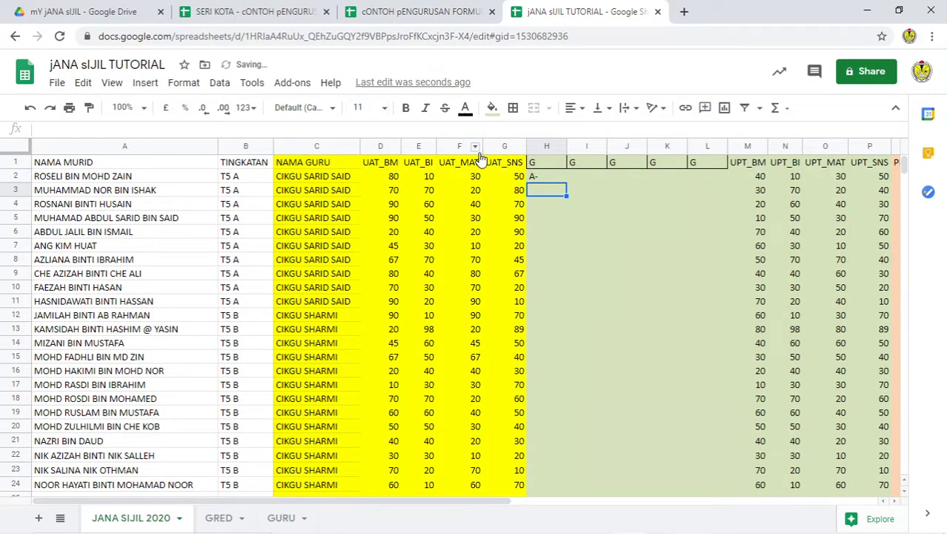
left_click(547, 148)
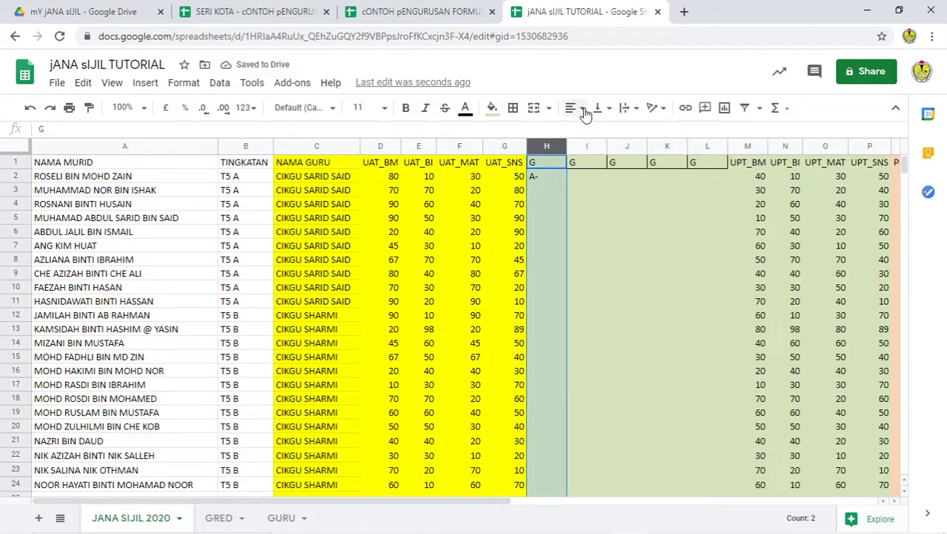
left_click(547, 178)
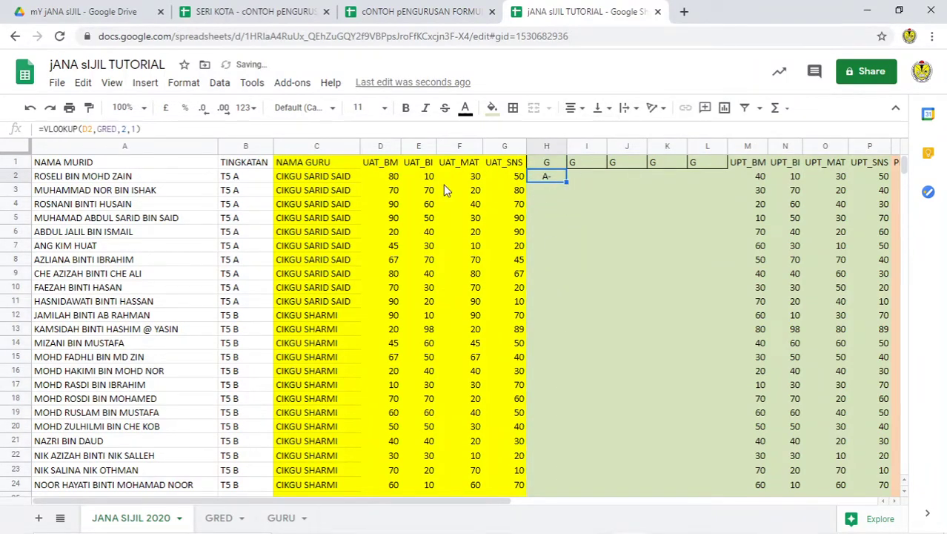
Step: Rewrite H2 as =ARRAYFORMULA(VLOOKUP(D2:D,GRED,2,1)) to fill column H
left_click(45, 129)
type("ARRAYFORMULA")
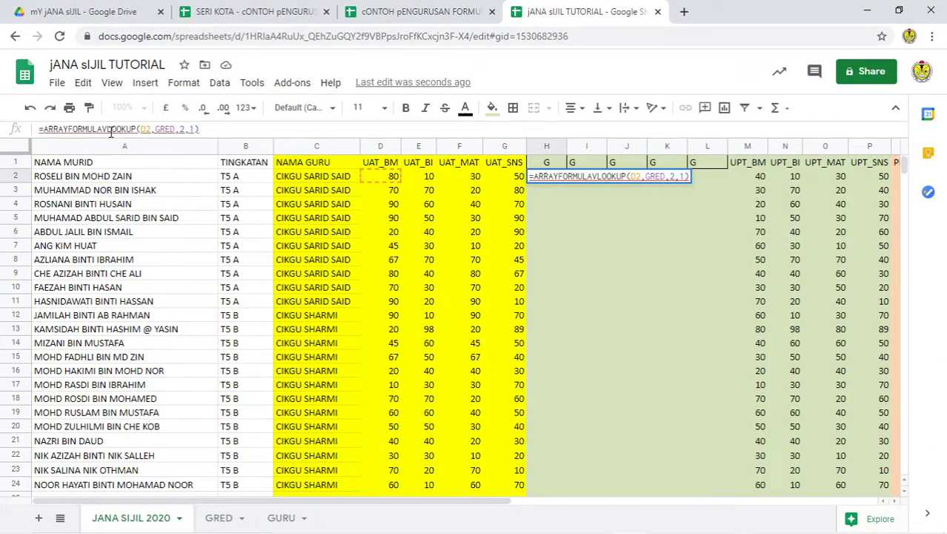
type("(")
left_click(156, 129)
type(":D")
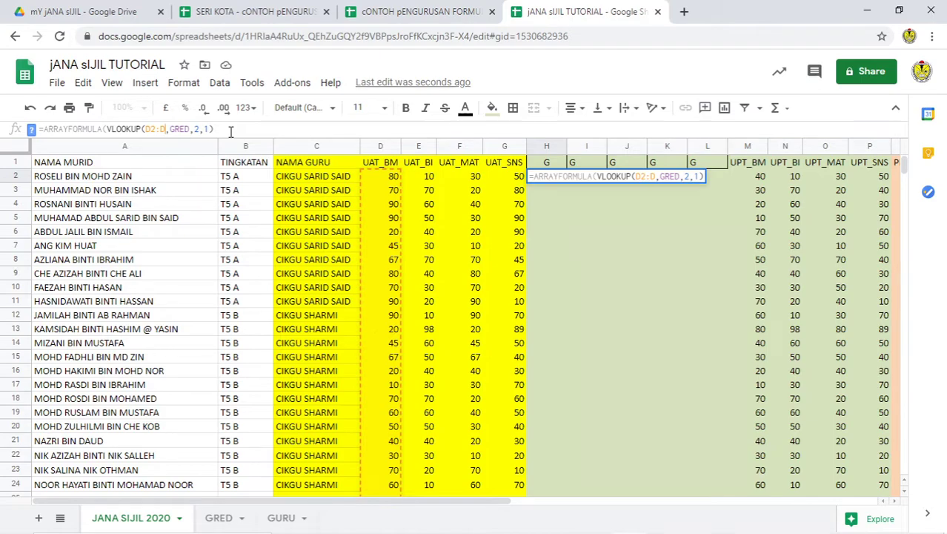
key("Return")
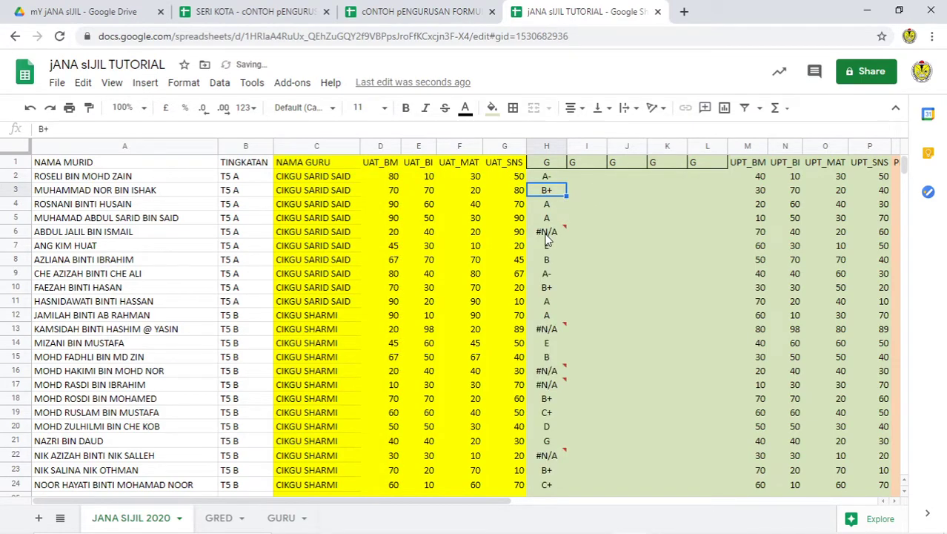
Step: Inspect column H's results, including grade B+ in H3 and #N/A for mark 20
mouse_move(547, 239)
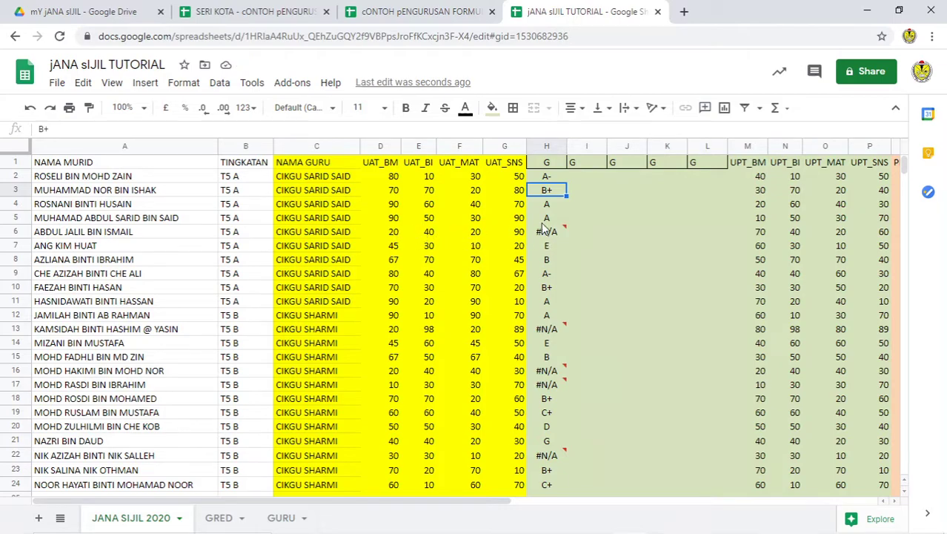
left_click(546, 167)
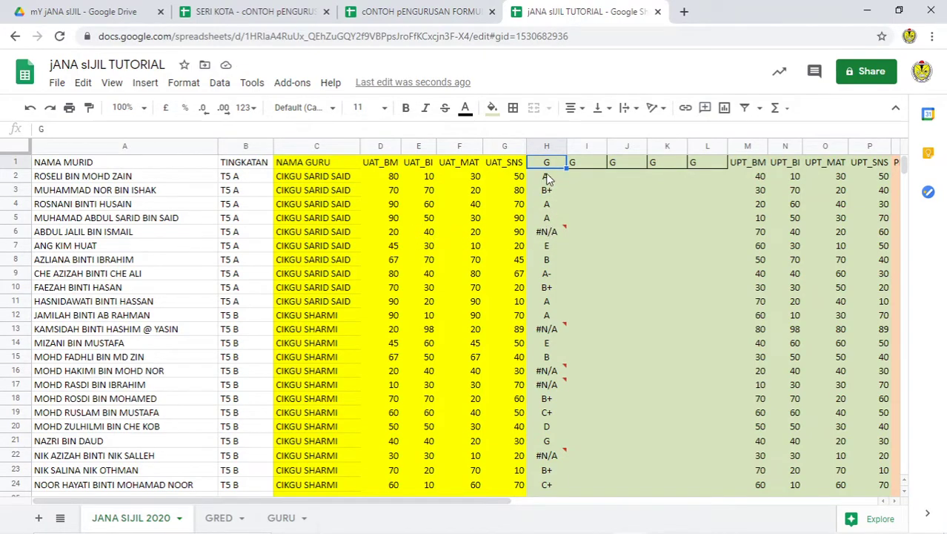
left_click(547, 178)
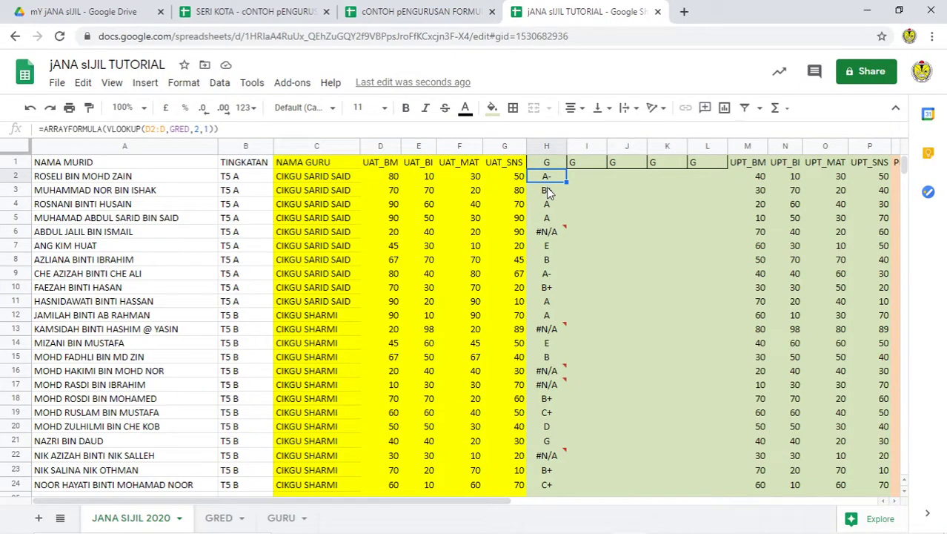
left_click(549, 193)
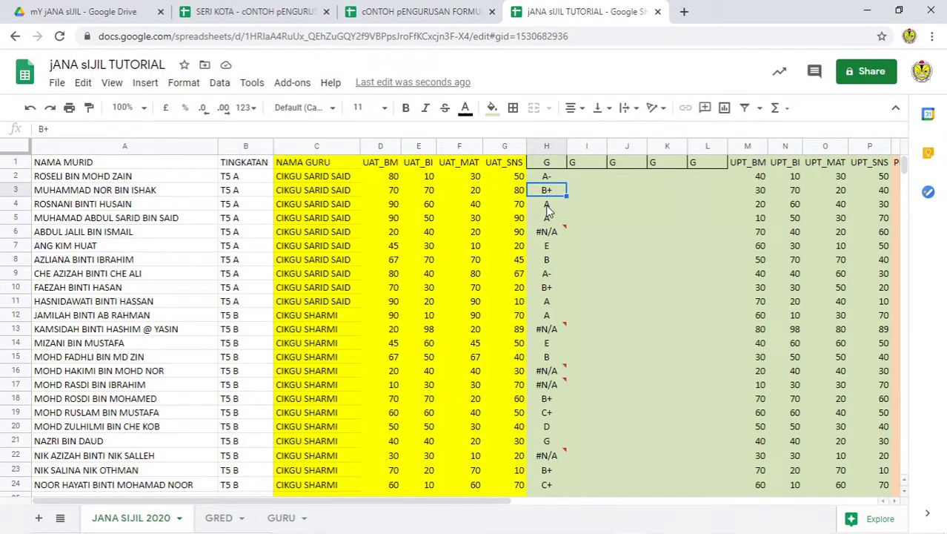
left_click(395, 232)
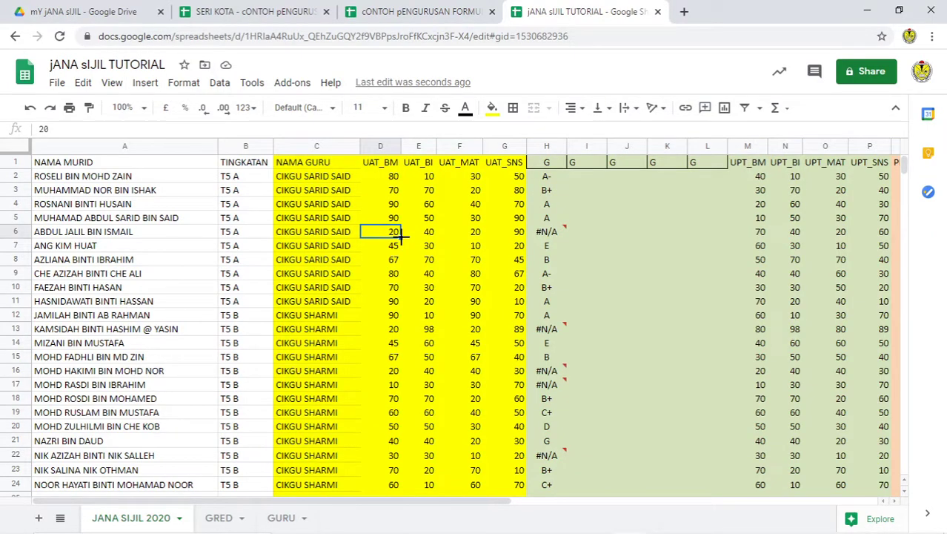
Step: On the GRED sheet, replace TH in A2 with the mark 0
left_click(218, 518)
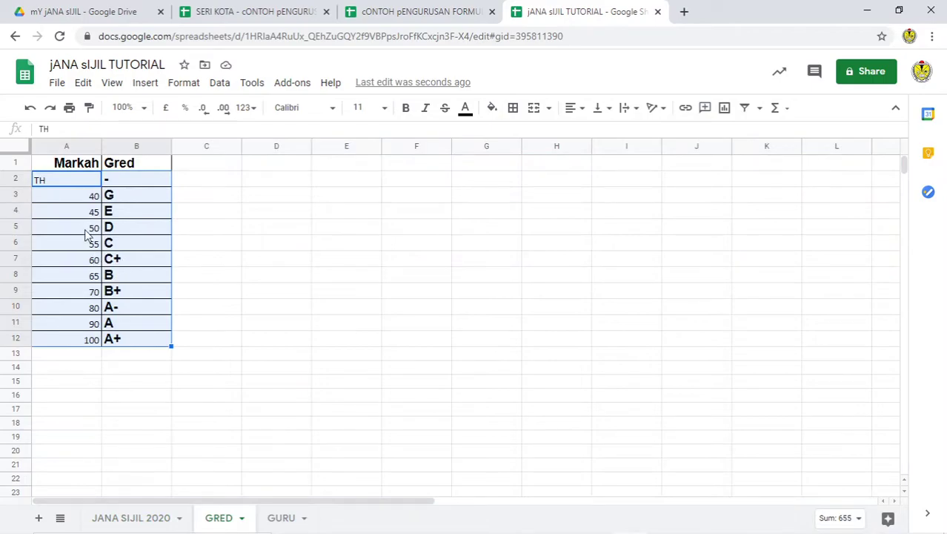
left_click(95, 184)
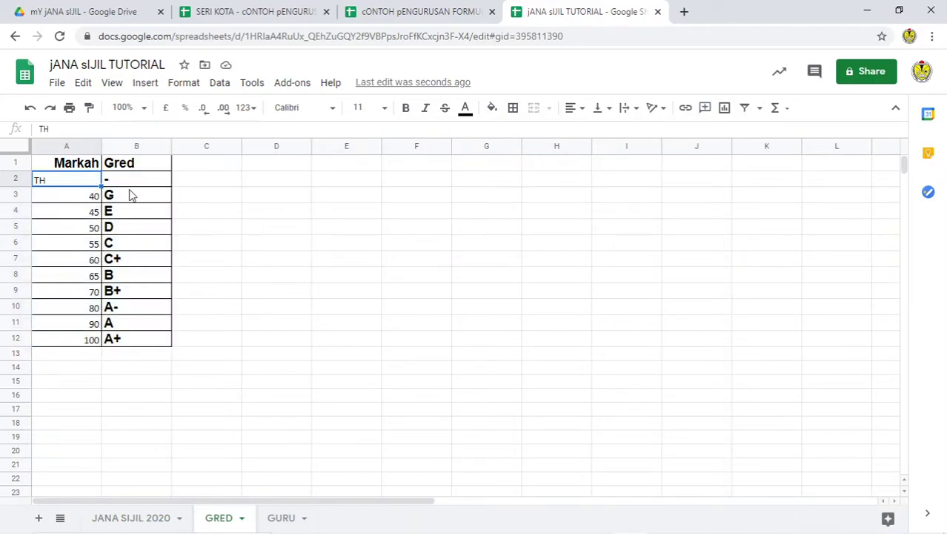
type("TH")
key("BackSpace")
key("BackSpace")
type("0")
left_click(258, 233)
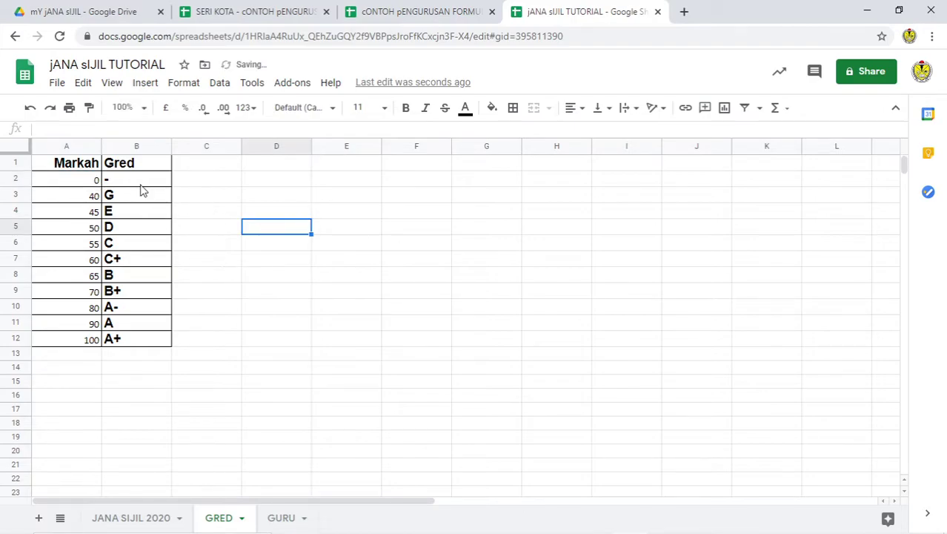
Step: Replace the dash grade in B2 with G, then return to JANA SIJIL 2020
left_click(137, 184)
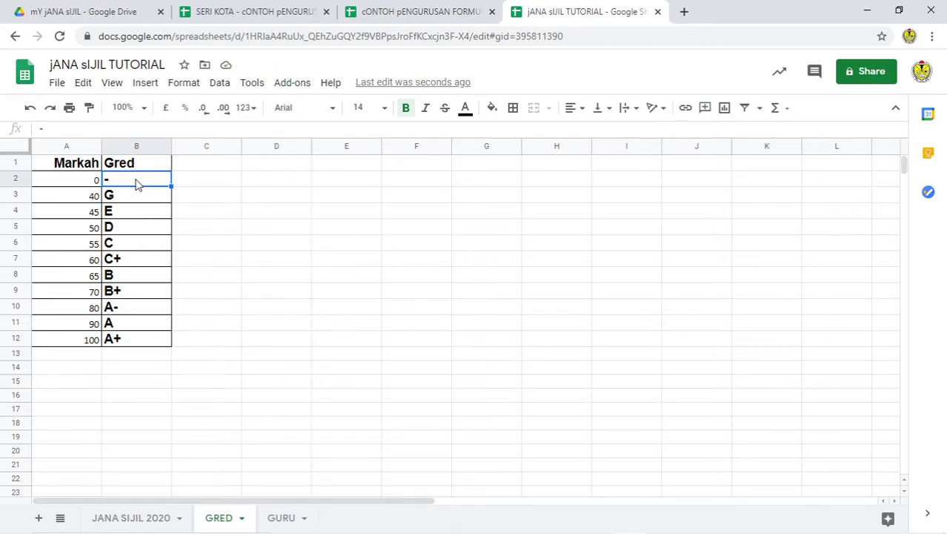
left_click(255, 215)
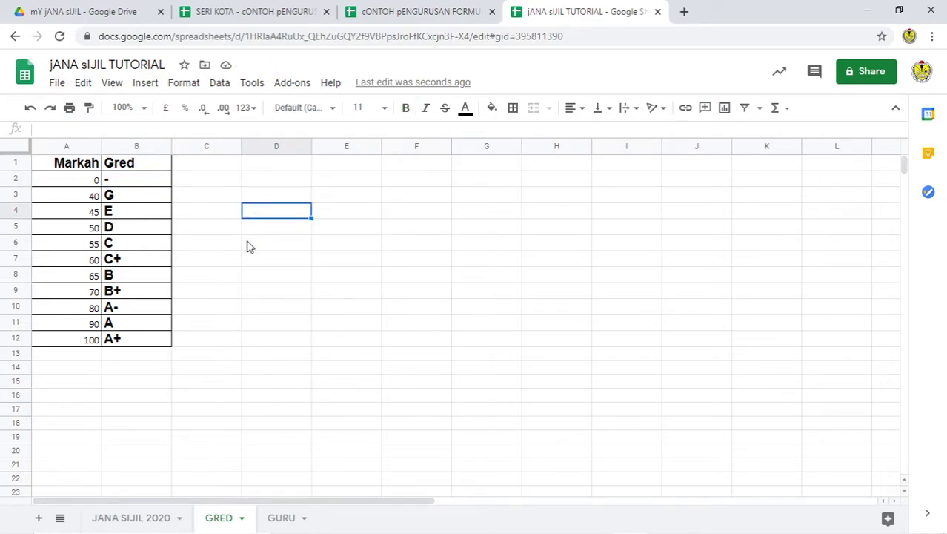
left_click(139, 515)
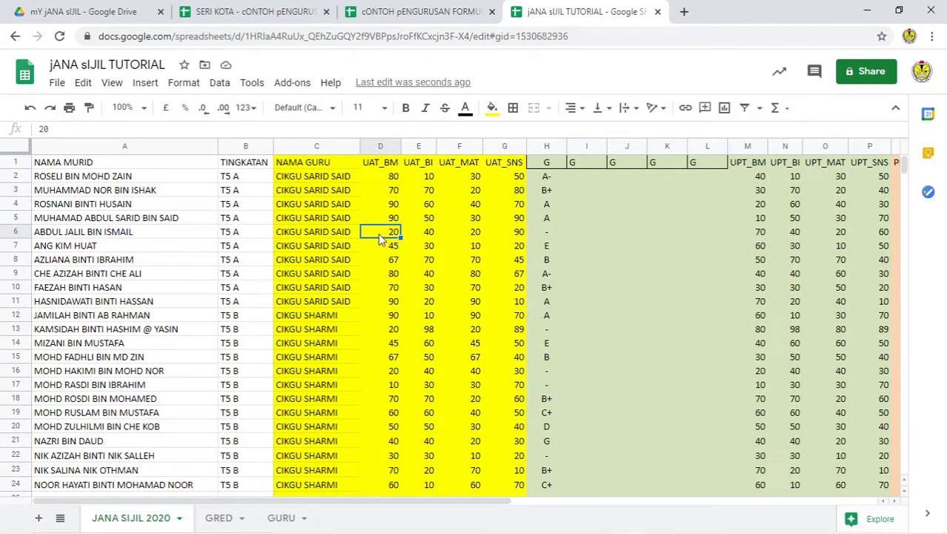
left_click(220, 517)
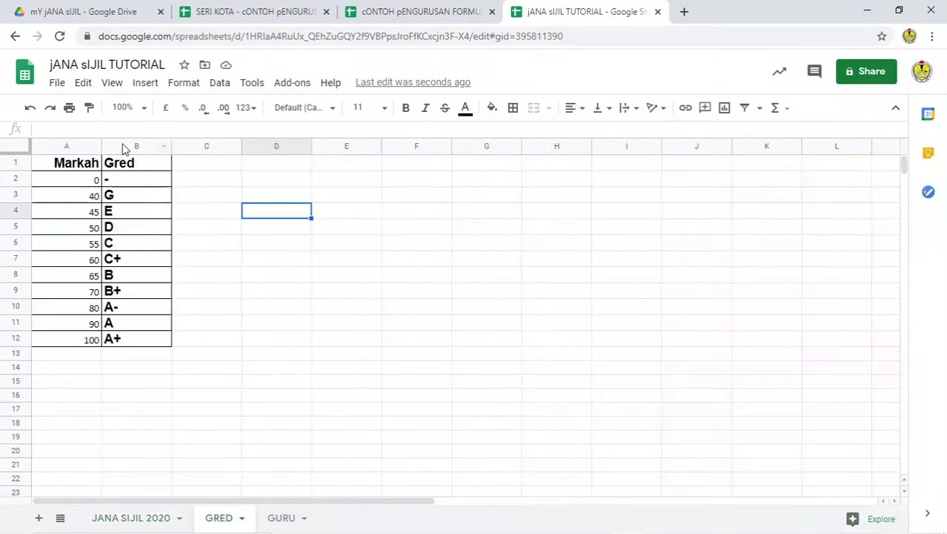
left_click(127, 183)
type("G")
left_click(229, 231)
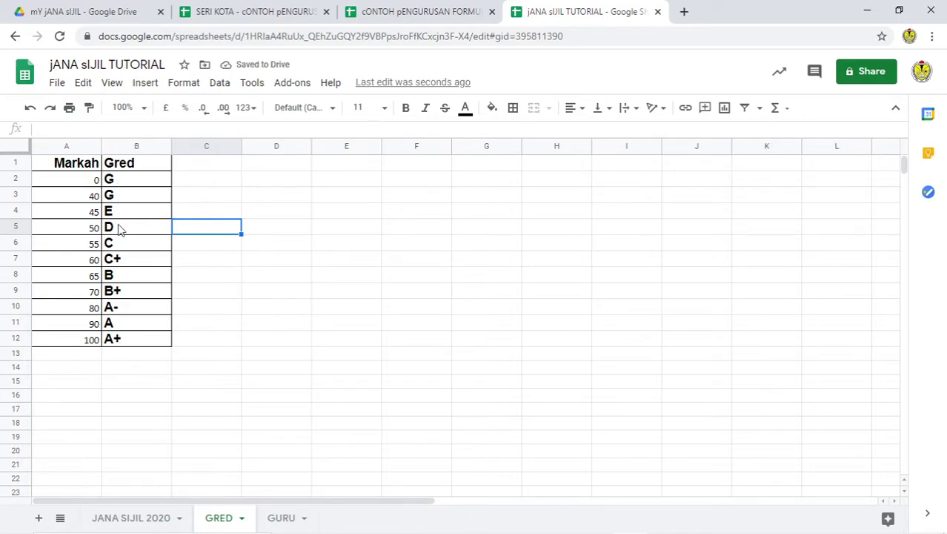
left_click(145, 517)
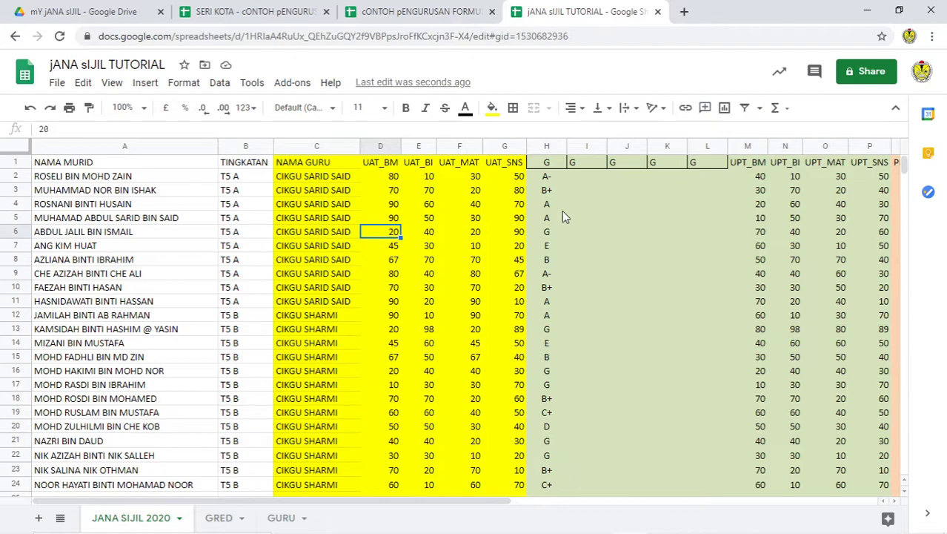
Step: Review column H's grades, then select the GRED table A2:B12, from 0/G to 100/A+
scroll(547, 297, "down", 2)
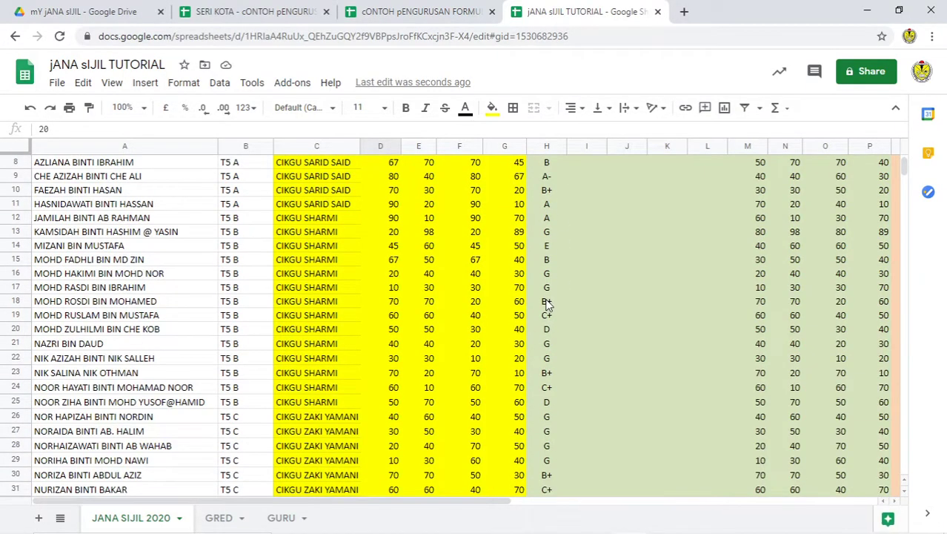
scroll(547, 296, "up", 2)
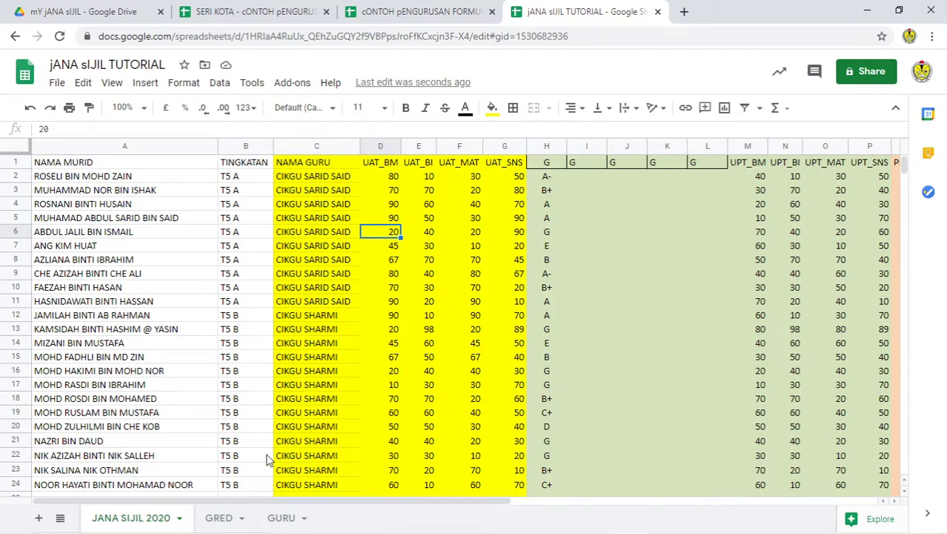
left_click(219, 517)
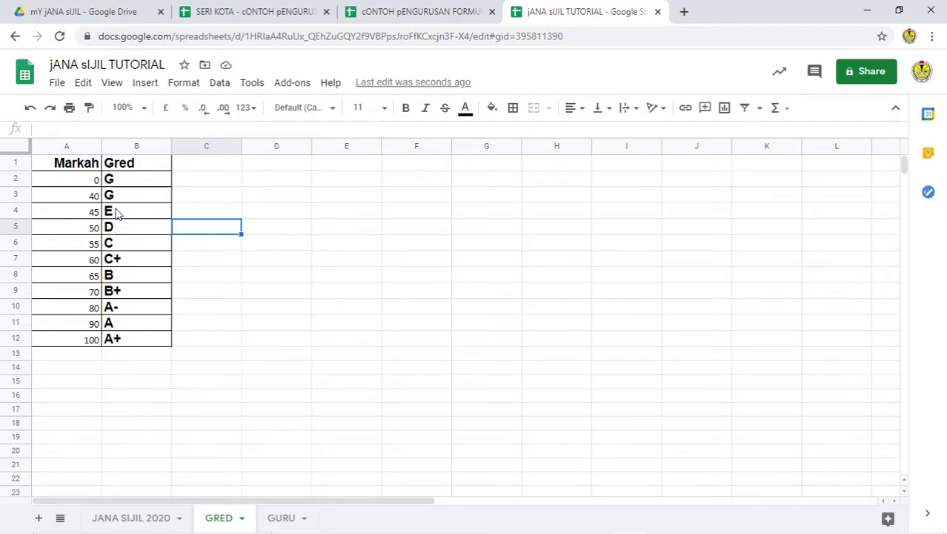
left_click(117, 213)
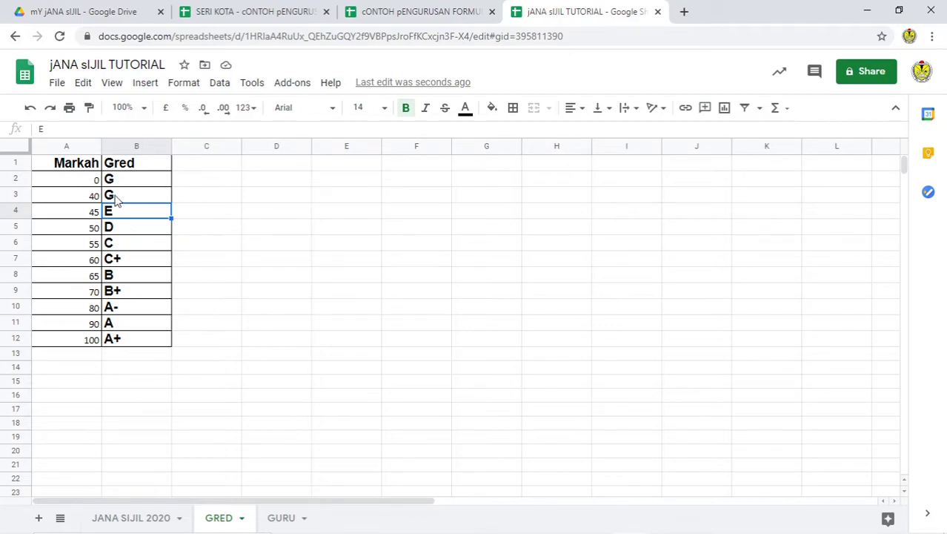
left_click_drag(74, 179, 131, 336)
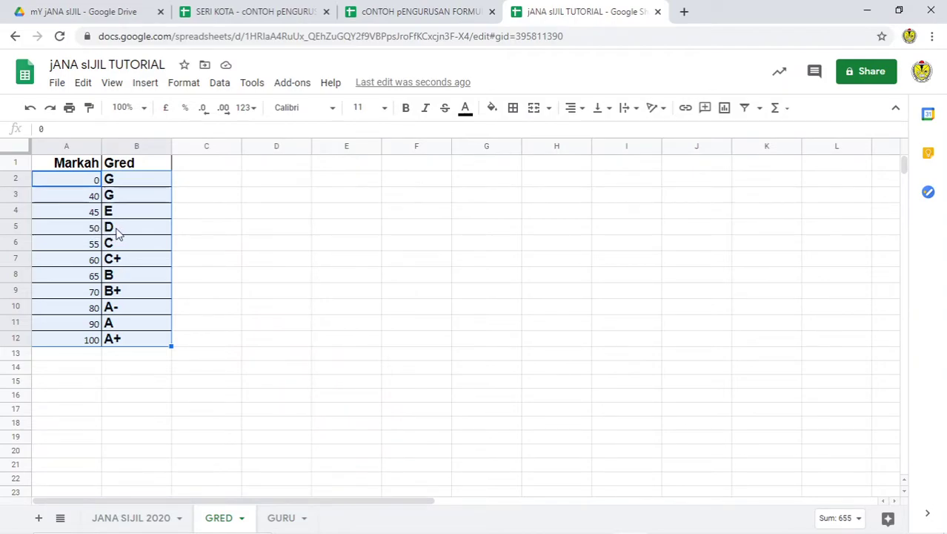
Step: On the JANA SIJIL 2020 sheet, copy H2's grade formula across I2:L2
left_click(356, 240)
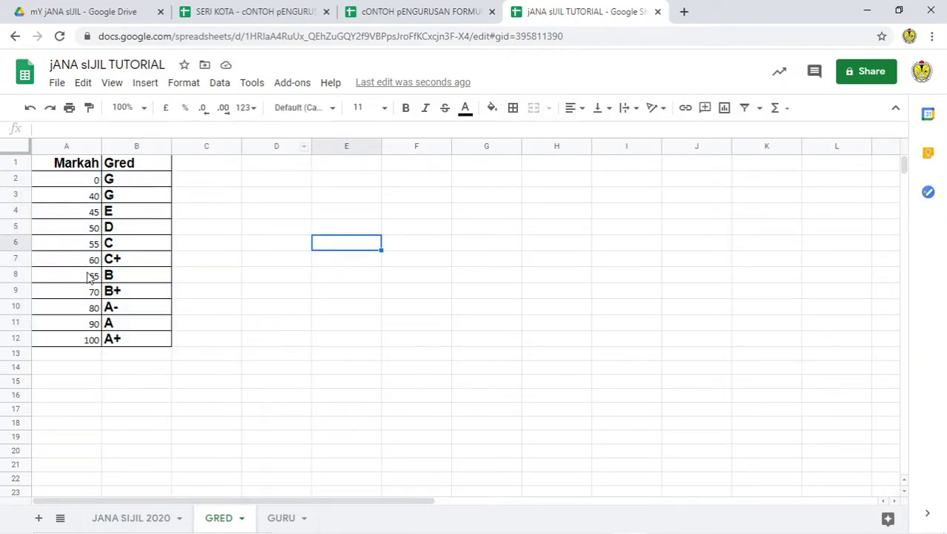
left_click(427, 12)
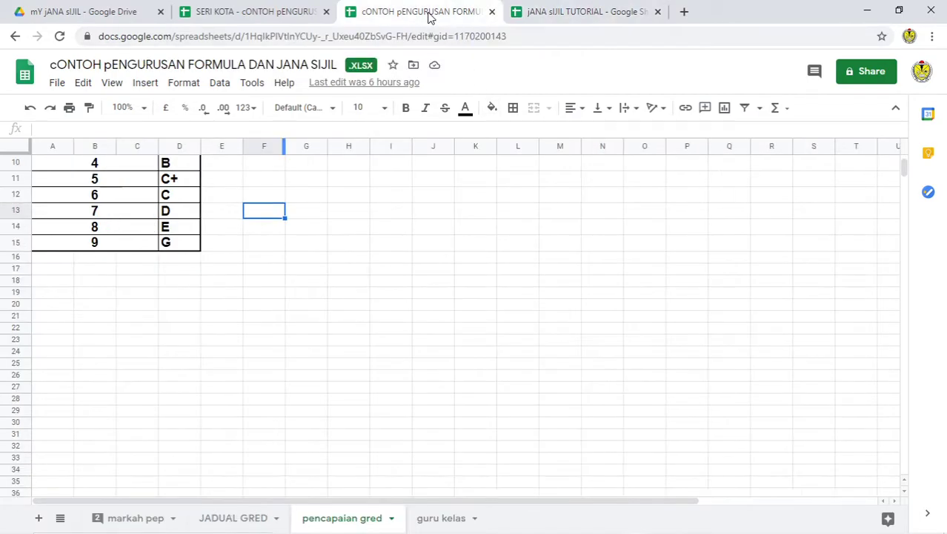
left_click(553, 12)
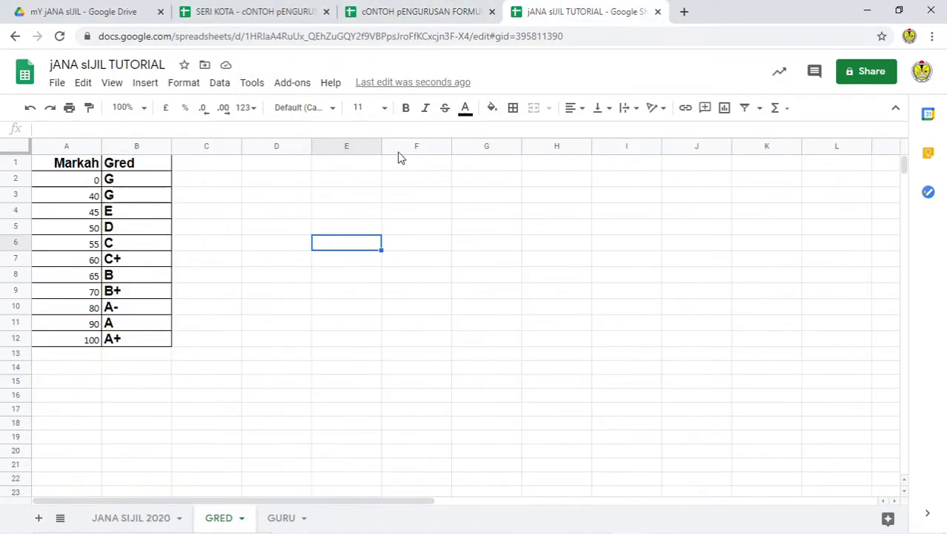
left_click(127, 517)
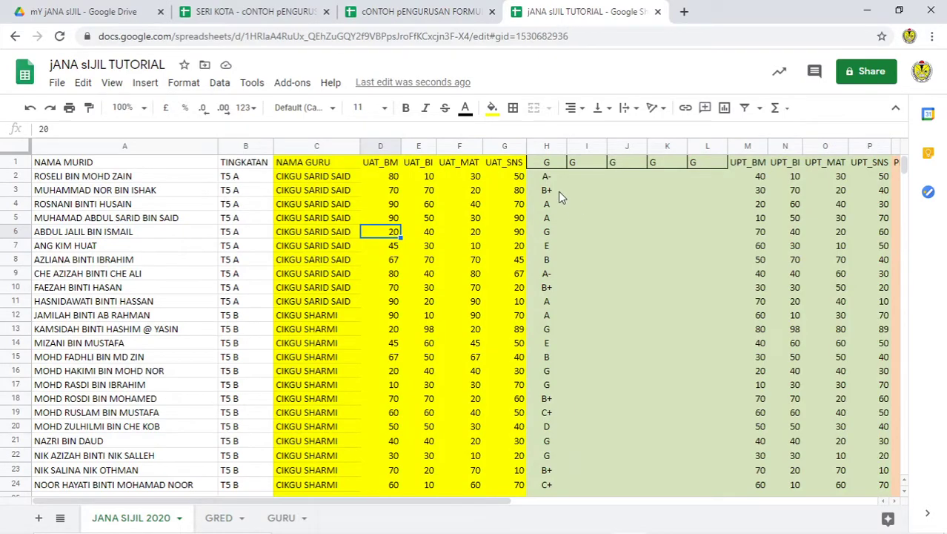
left_click(551, 177)
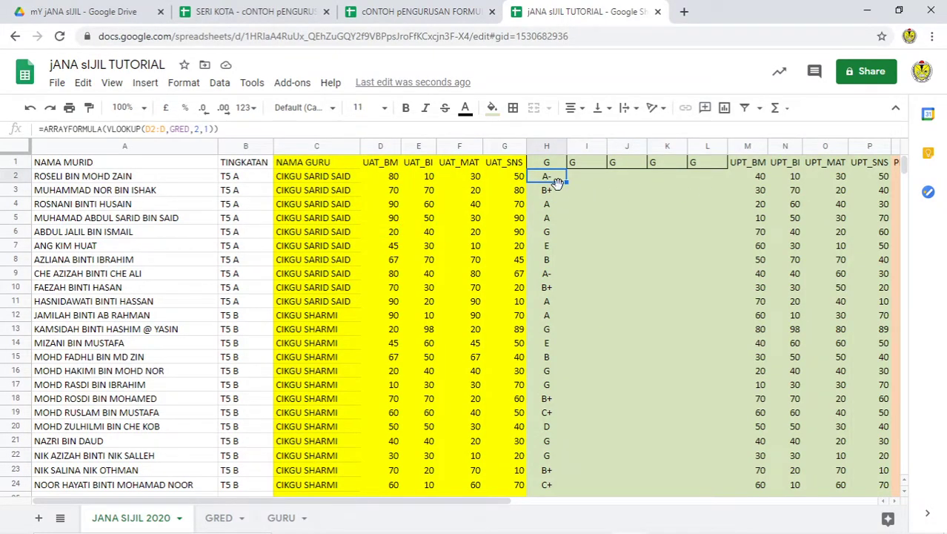
left_click_drag(568, 182, 726, 182)
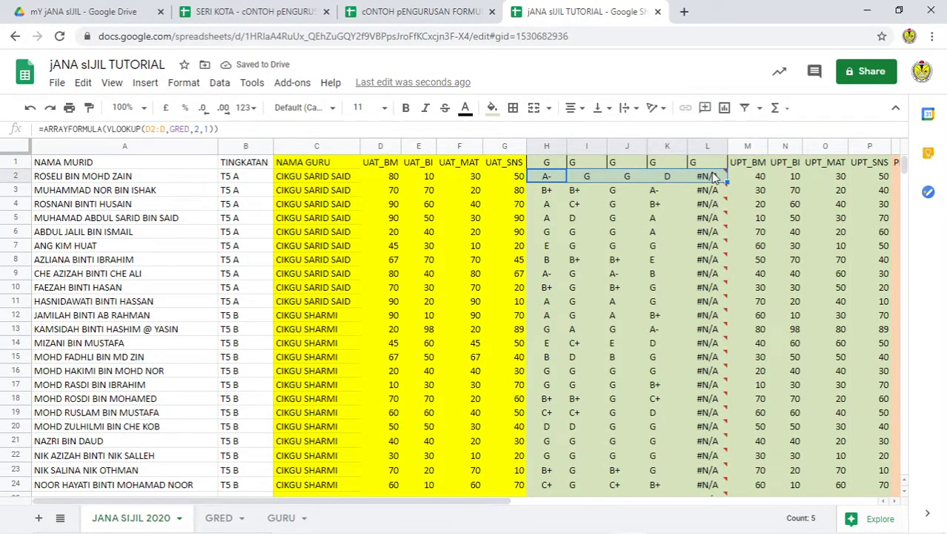
mouse_move(714, 177)
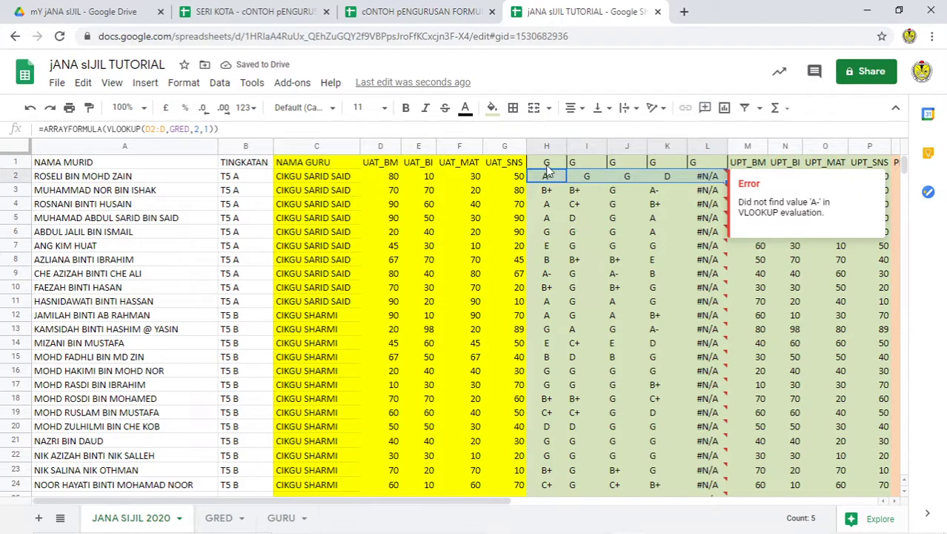
Step: Compare grade headers H–L with the UAT subject headers, then select error column L
left_click(549, 167)
left_click(579, 166)
left_click(625, 166)
left_click(669, 167)
left_click(708, 170)
left_click(386, 168)
left_click(416, 169)
left_click(449, 169)
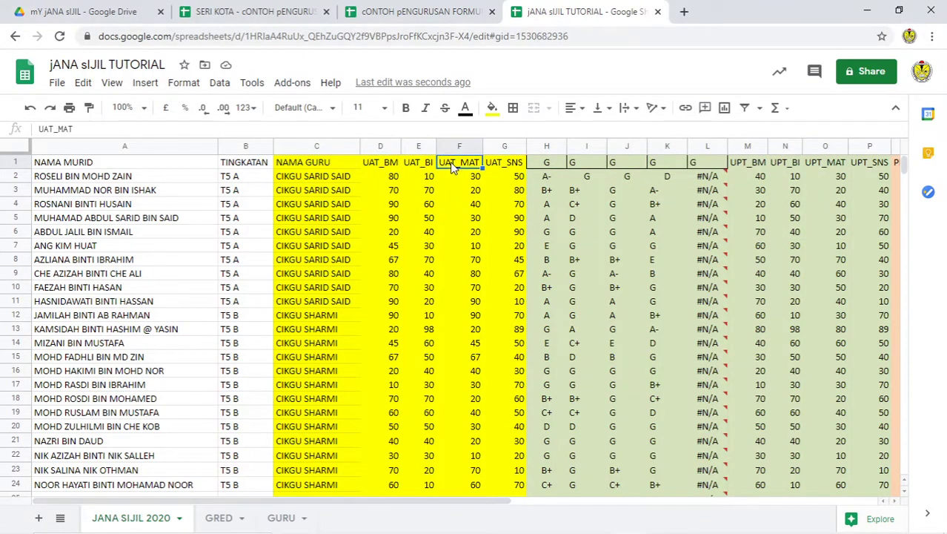
left_click(493, 170)
left_click(706, 146)
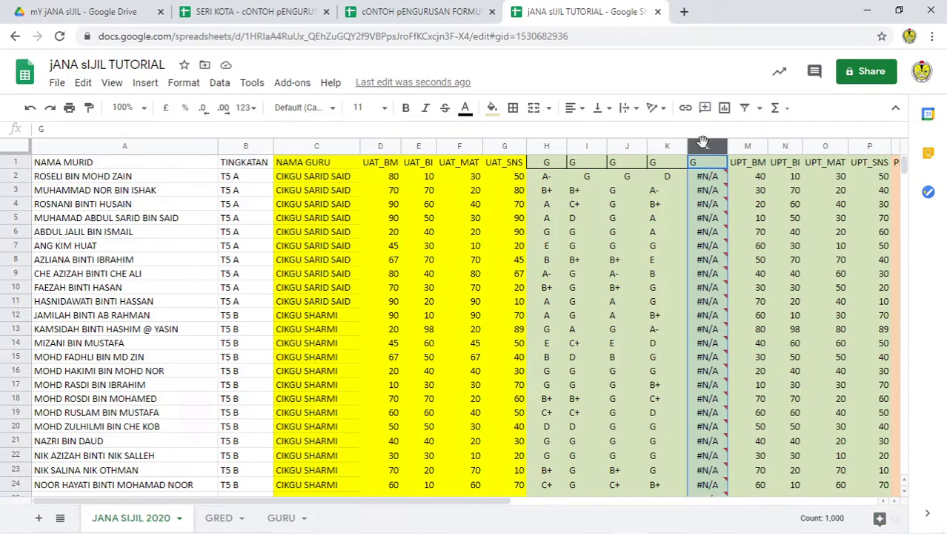
Step: Delete the #N/A column L and centre-align the grade columns
right_click(706, 146)
left_click(750, 251)
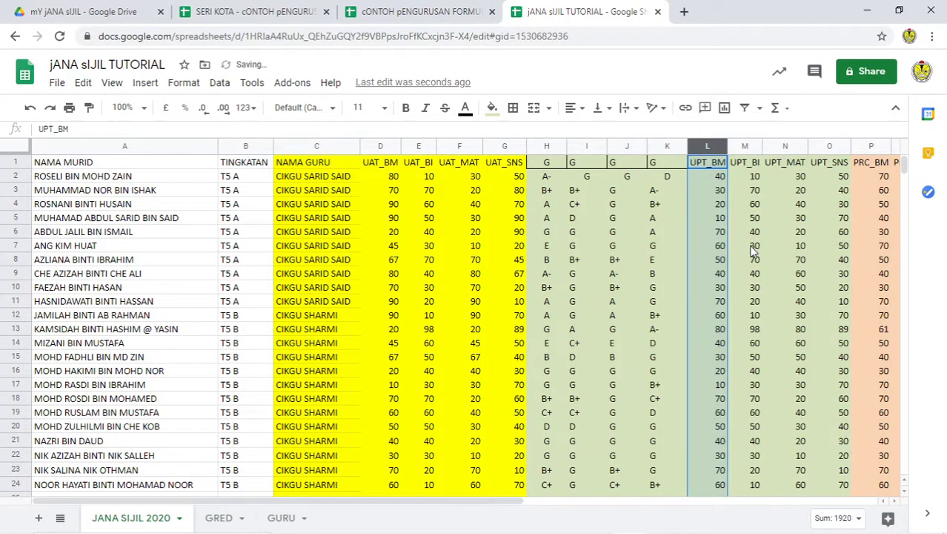
left_click(678, 246)
left_click_drag(550, 147, 718, 148)
left_click(577, 112)
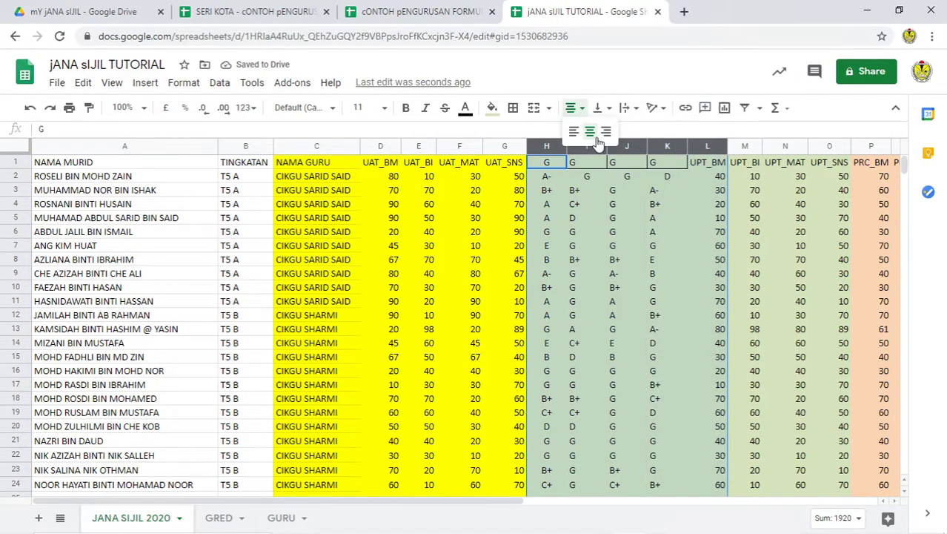
left_click(591, 141)
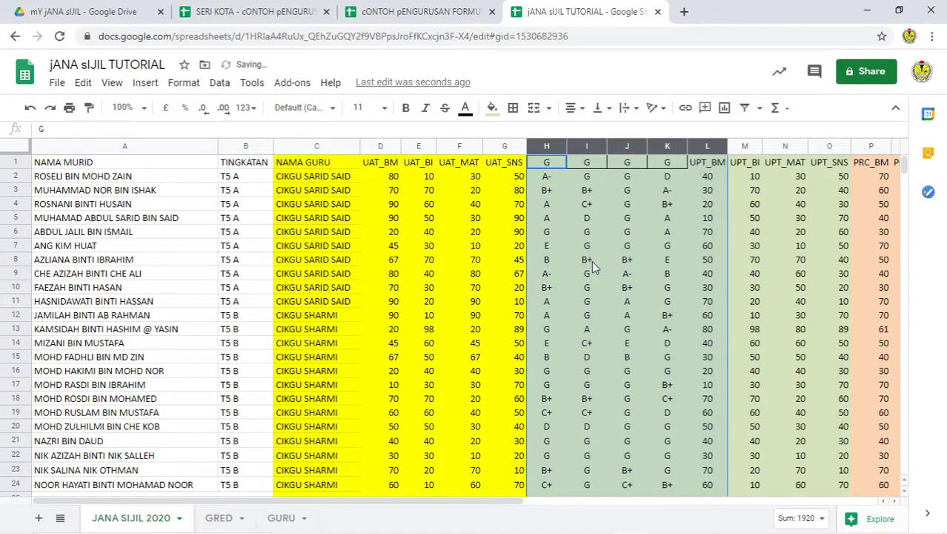
Step: Verify grades in H3, K3 and K5 against their UAT marks and inspect I2's formula
left_click(548, 193)
left_click(393, 190)
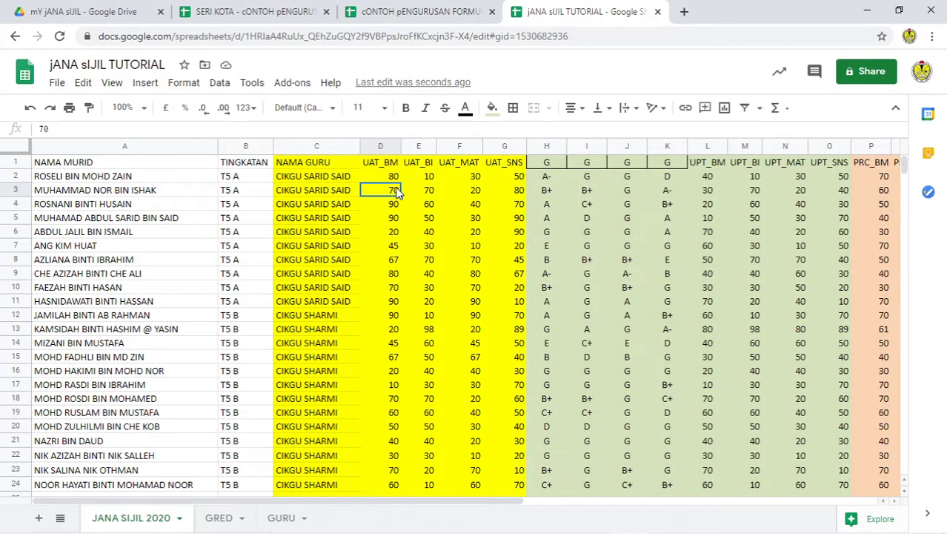
left_click(549, 191)
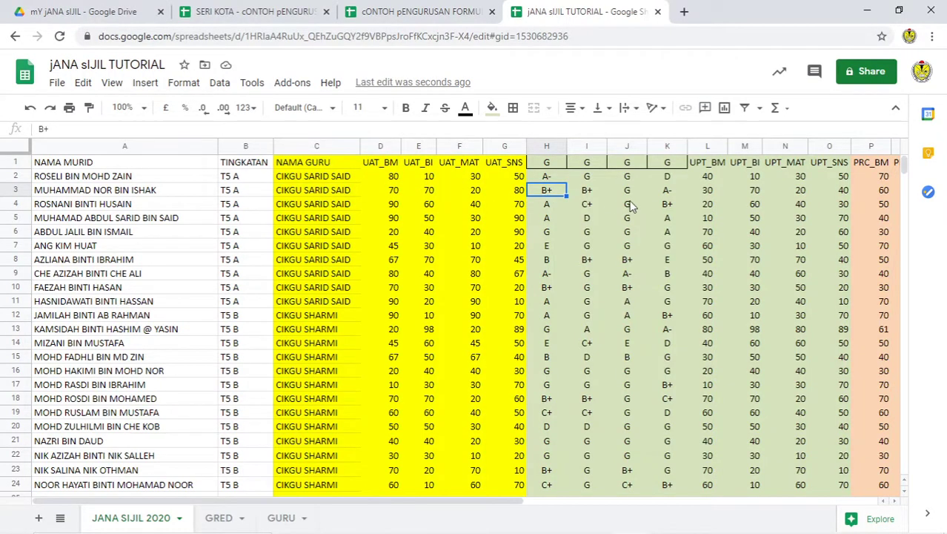
left_click(667, 193)
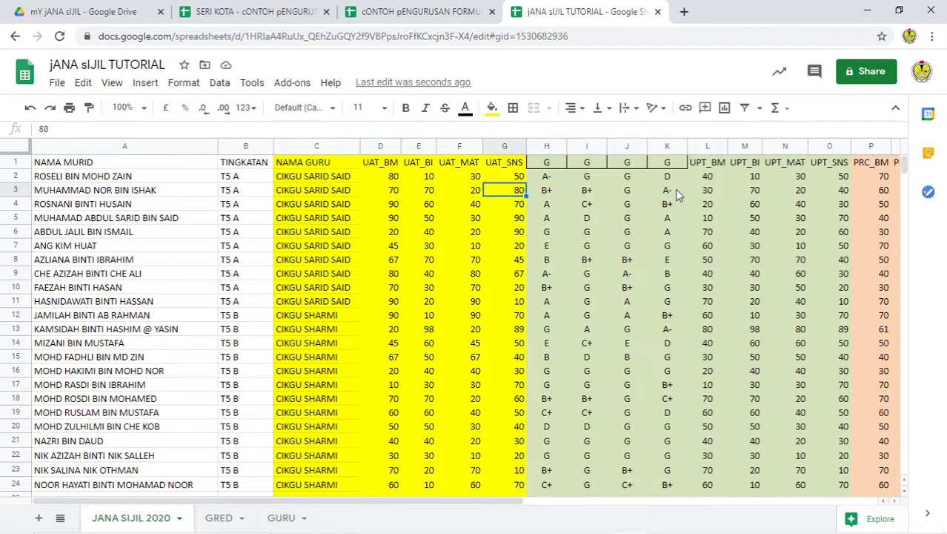
left_click(667, 220)
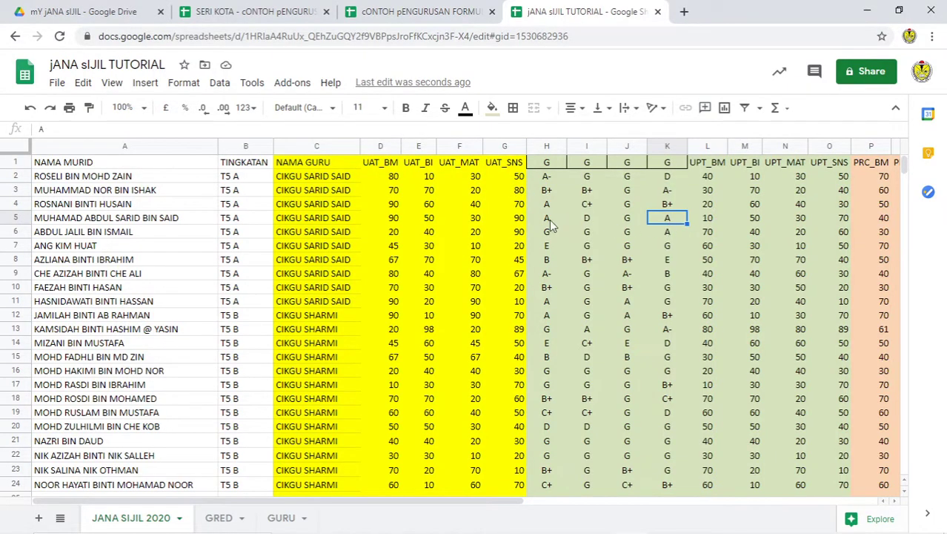
left_click(517, 219)
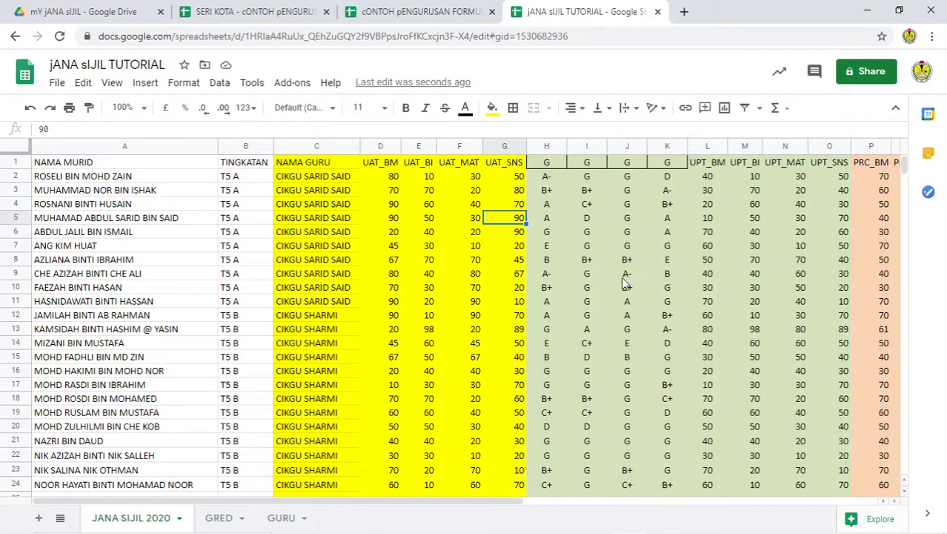
scroll(636, 323, "down", 5)
scroll(636, 323, "up", 5)
left_click(571, 175)
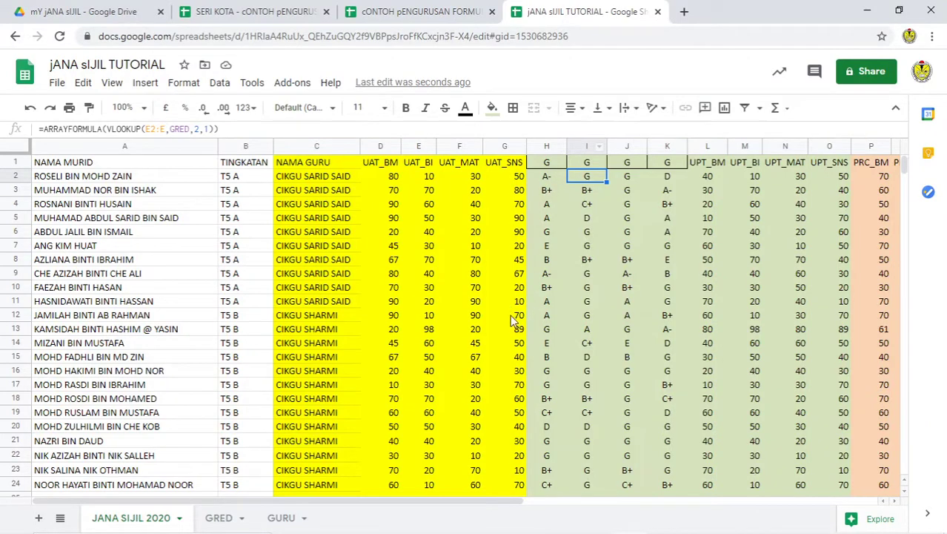
Step: Fill grade columns H–K bright green
left_click_drag(315, 506, 364, 512)
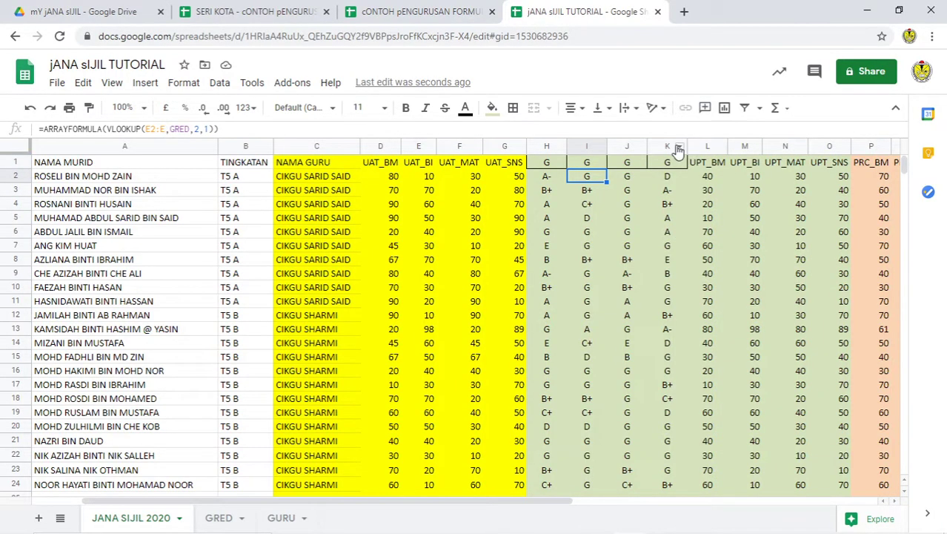
left_click_drag(668, 146, 527, 130)
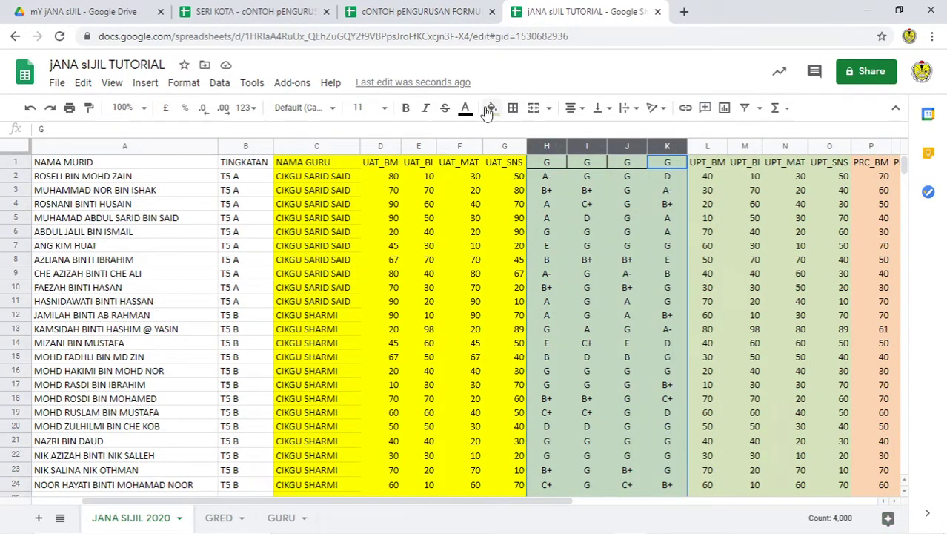
left_click(491, 107)
left_click(559, 174)
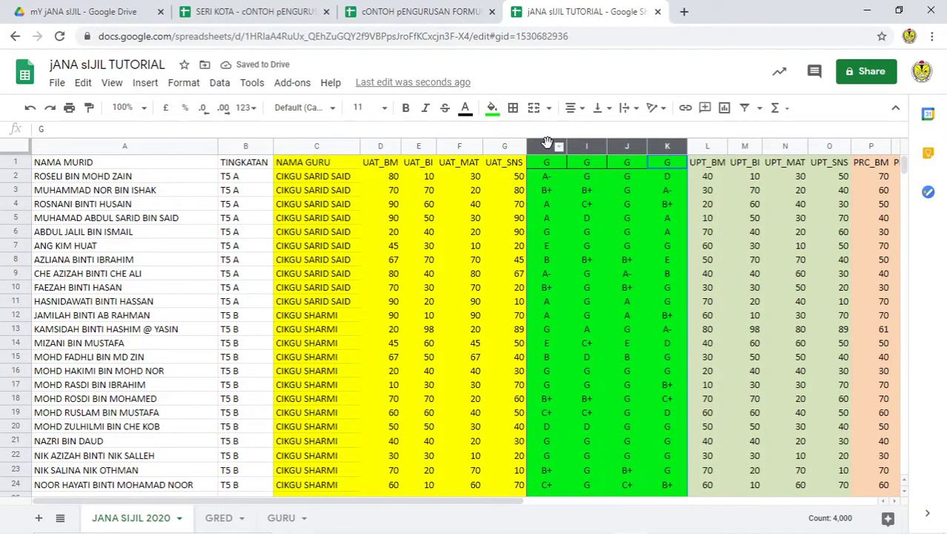
left_click(682, 276)
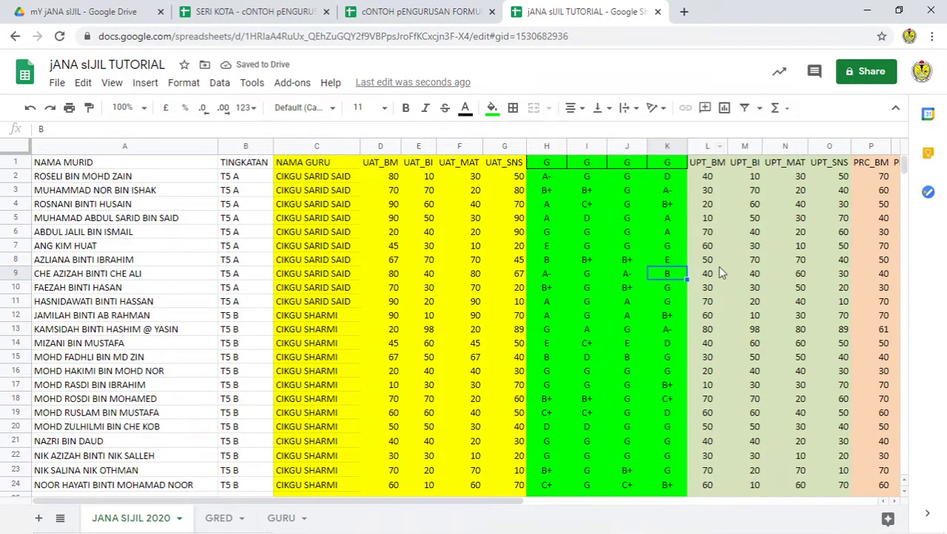
Step: Insert four empty columns to the right of column K
left_click_drag(553, 146, 663, 146)
right_click(663, 146)
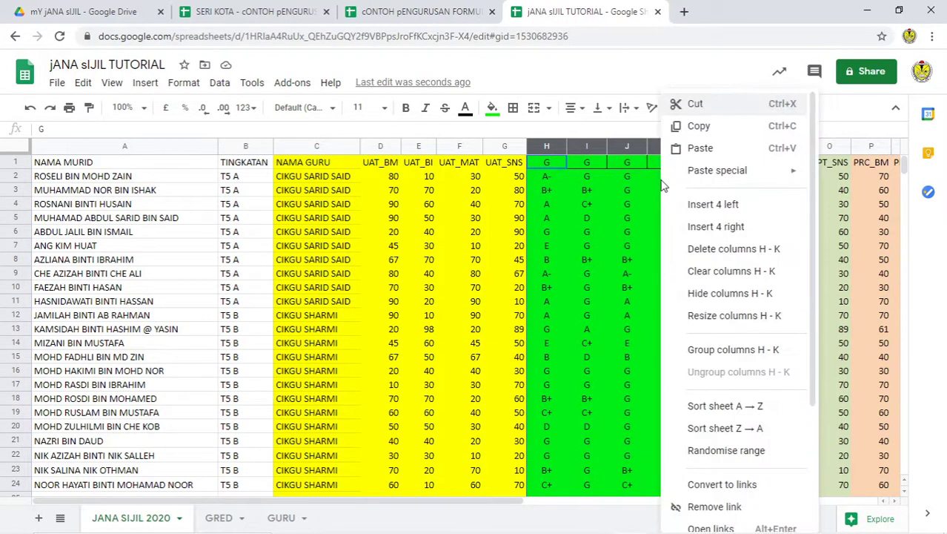
left_click(736, 206)
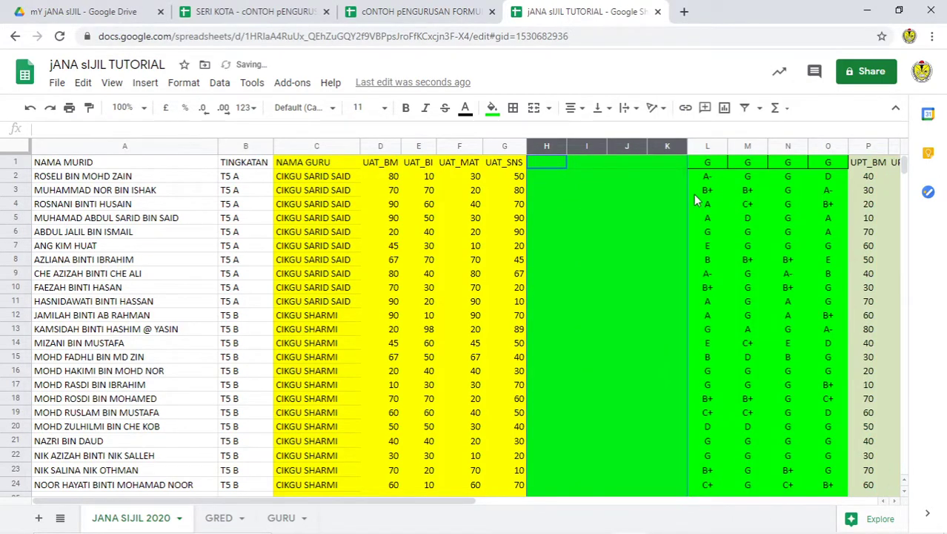
left_click(30, 107)
right_click(616, 206)
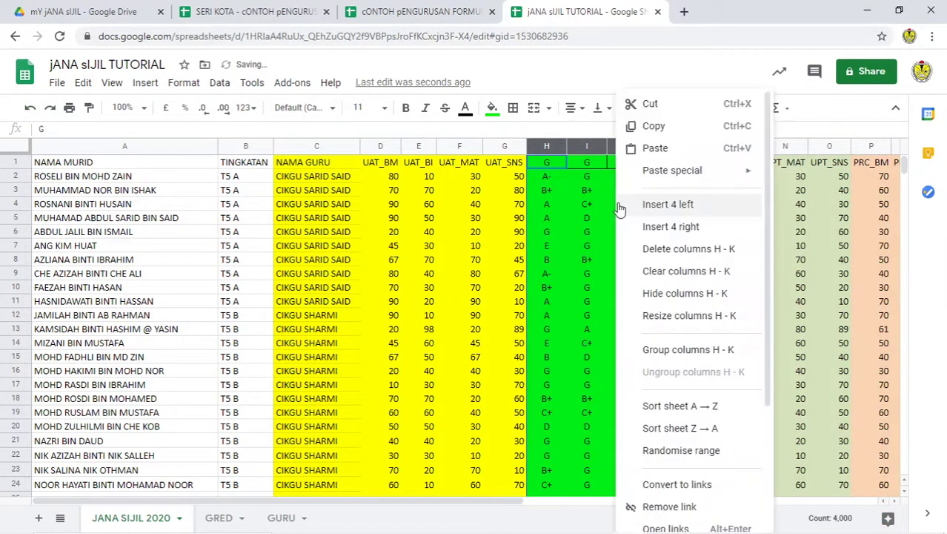
left_click(701, 225)
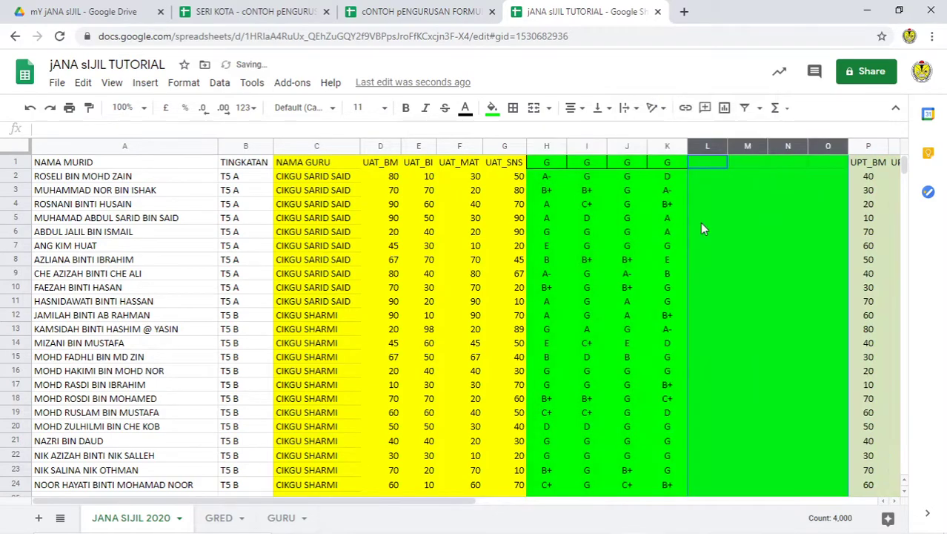
left_click(712, 163)
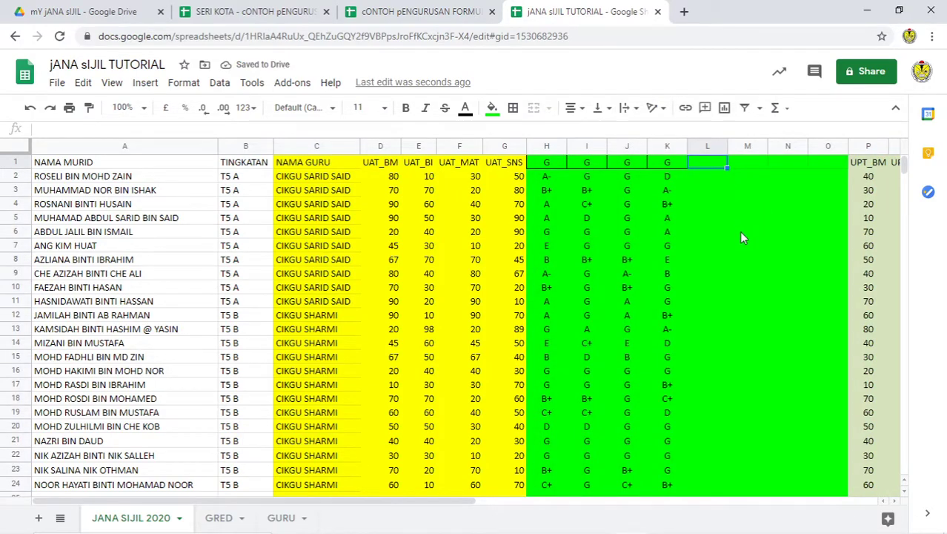
Step: Head L1 'JUM. MARKAH', wrap its text and widen column L
type("JUM. MARKAH")
key("Return")
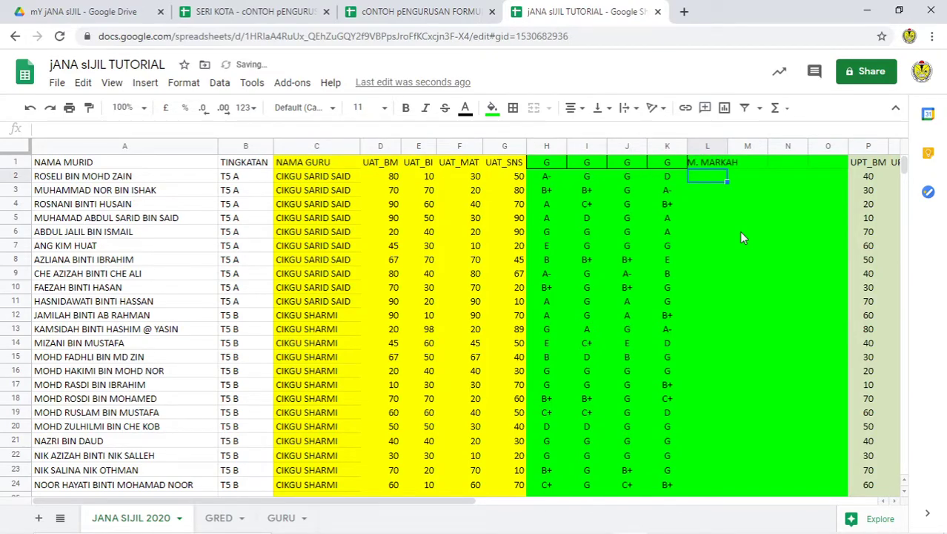
left_click(718, 164)
left_click(629, 108)
left_click(643, 132)
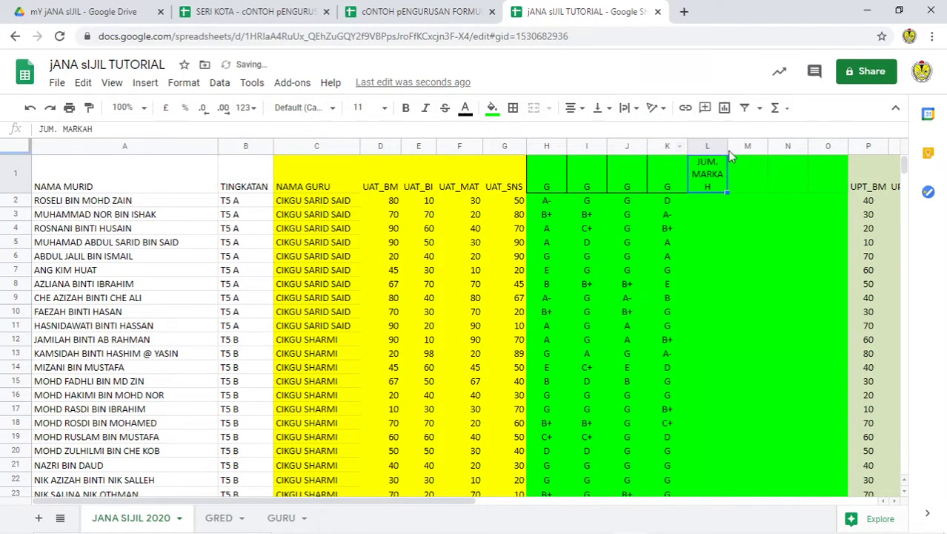
left_click_drag(726, 146, 743, 175)
left_click(753, 176)
Step: Enter headers PURATA, RANK and RANK BY CLAS in M1:O1
type("PURATA")
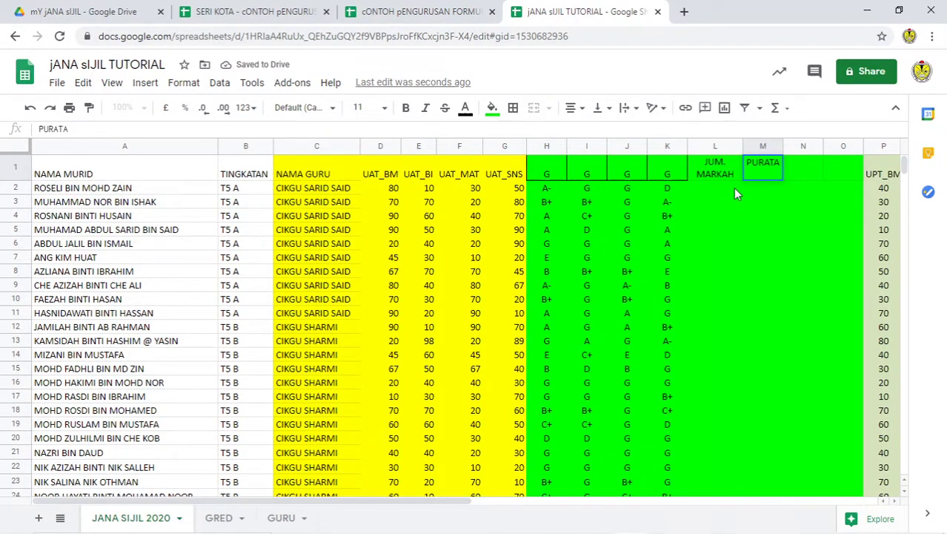
key("Tab")
type("KEDU")
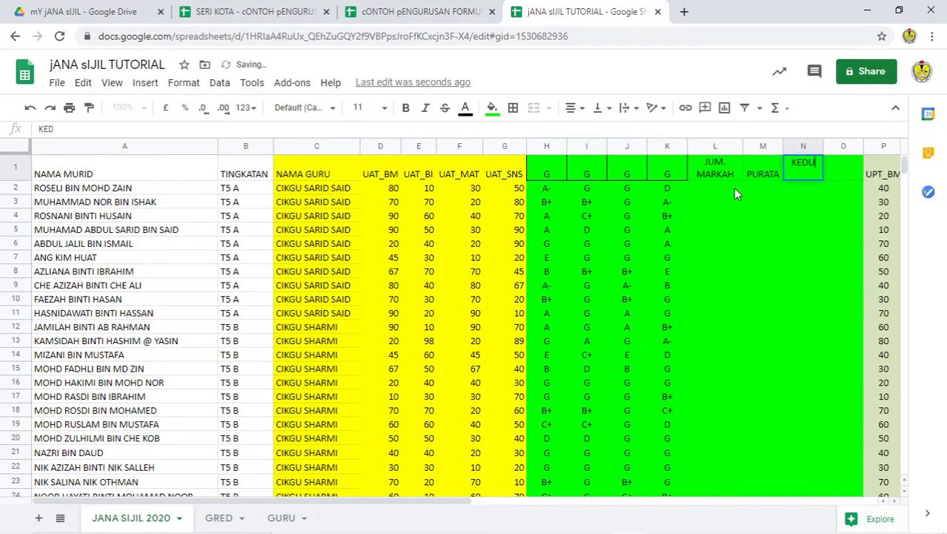
key("BackSpace")
key("BackSpace")
key("BackSpace")
key("BackSpace")
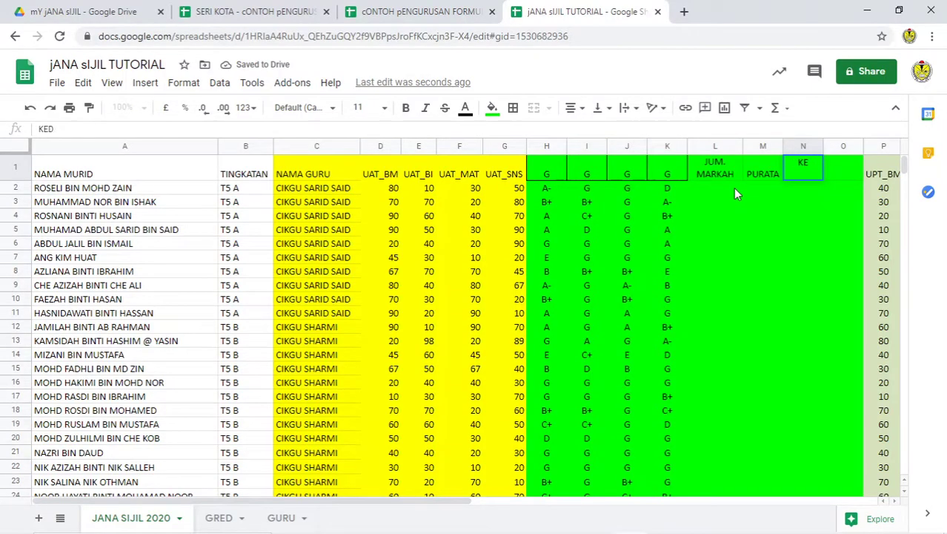
type("RANK")
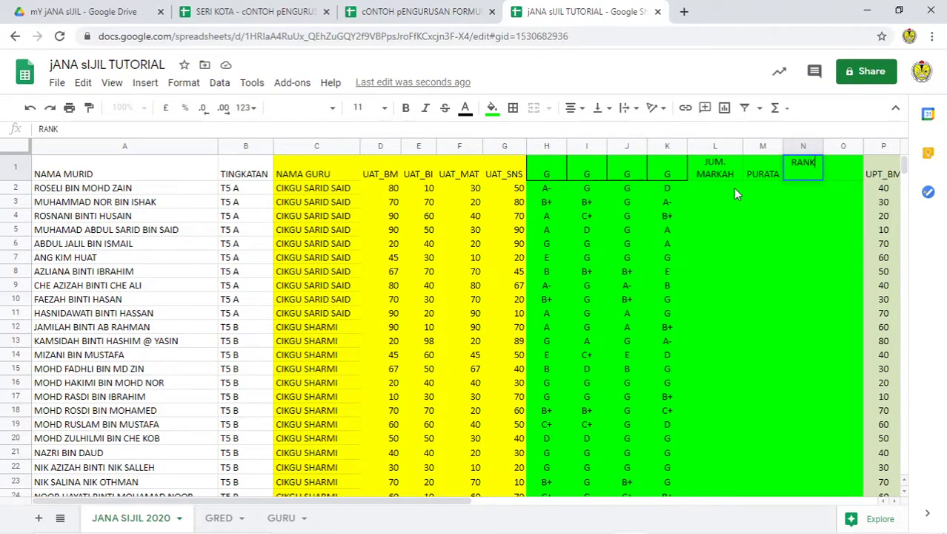
key("Tab")
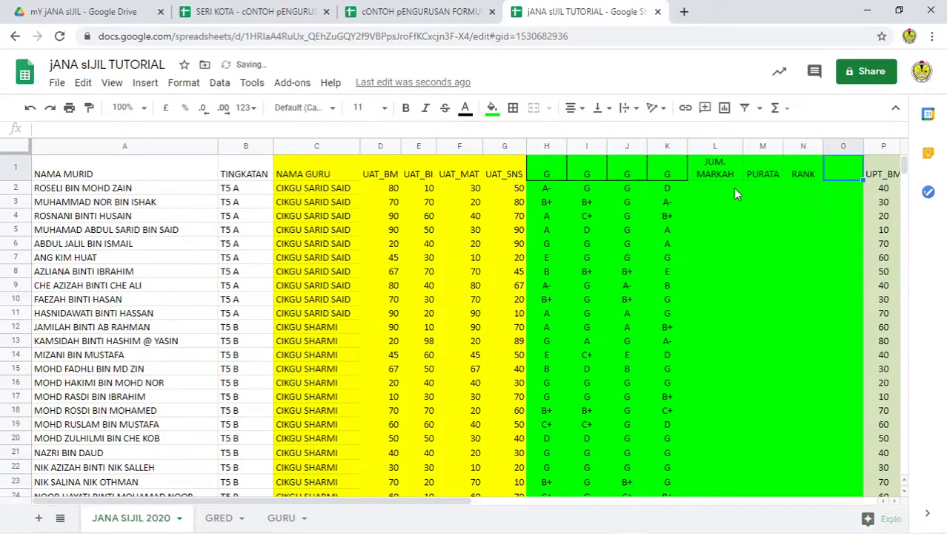
type("RANK B")
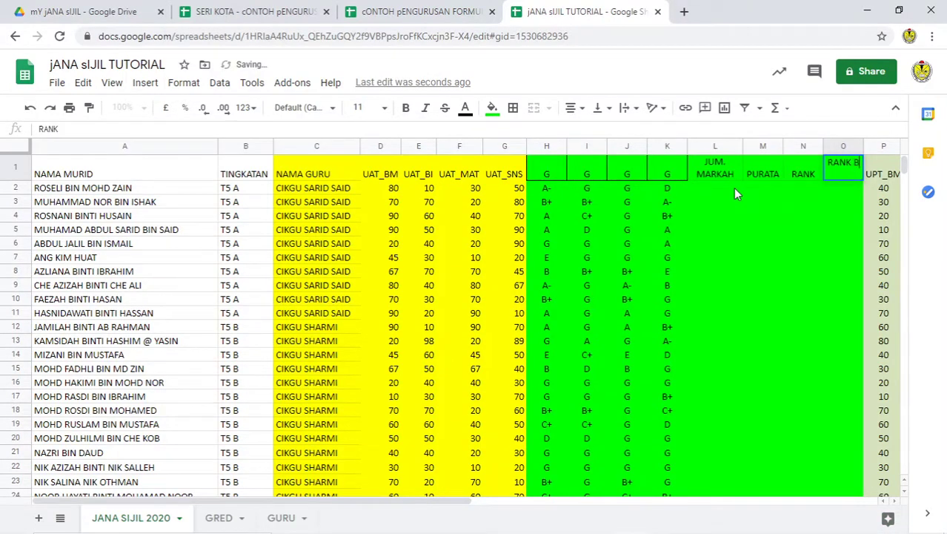
type("Y CLAS")
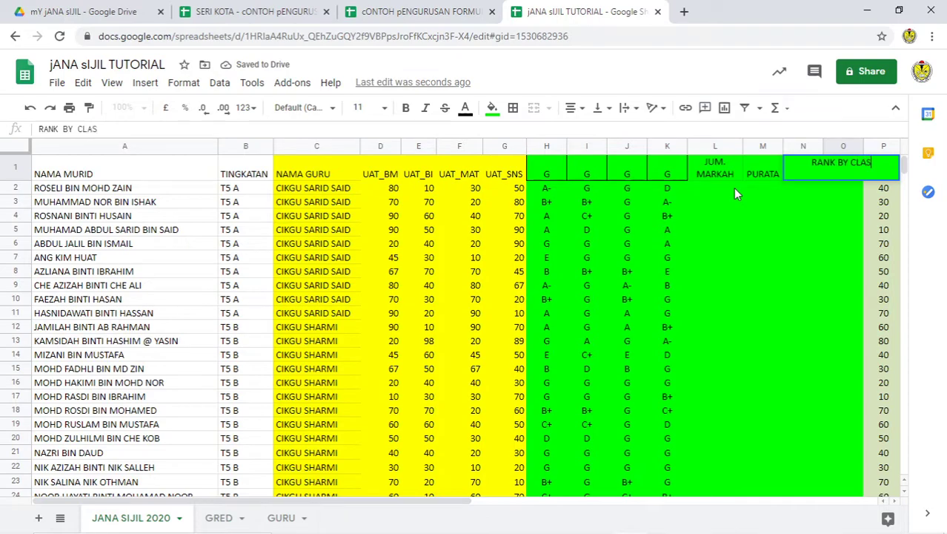
key("Return")
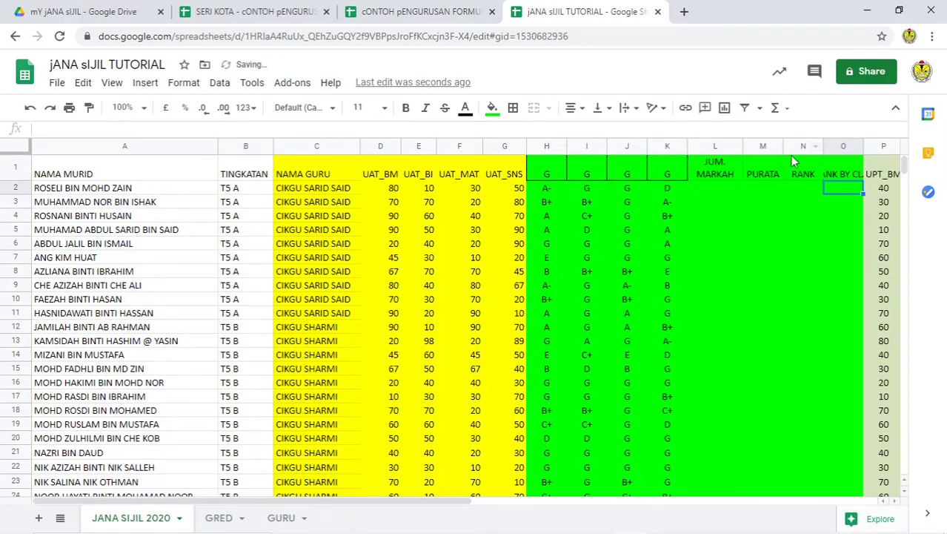
Step: Wrap the header text in columns L to O
left_click_drag(707, 146, 843, 146)
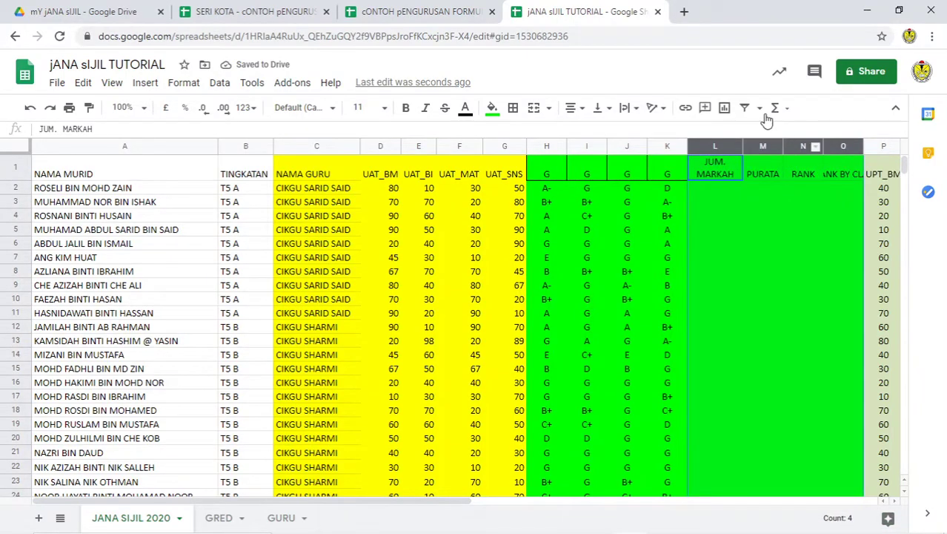
left_click(628, 108)
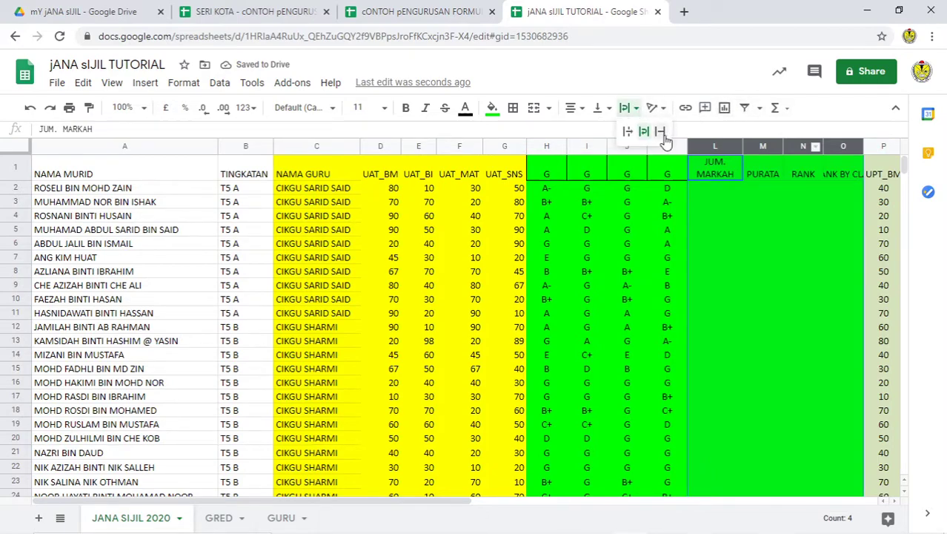
left_click(644, 131)
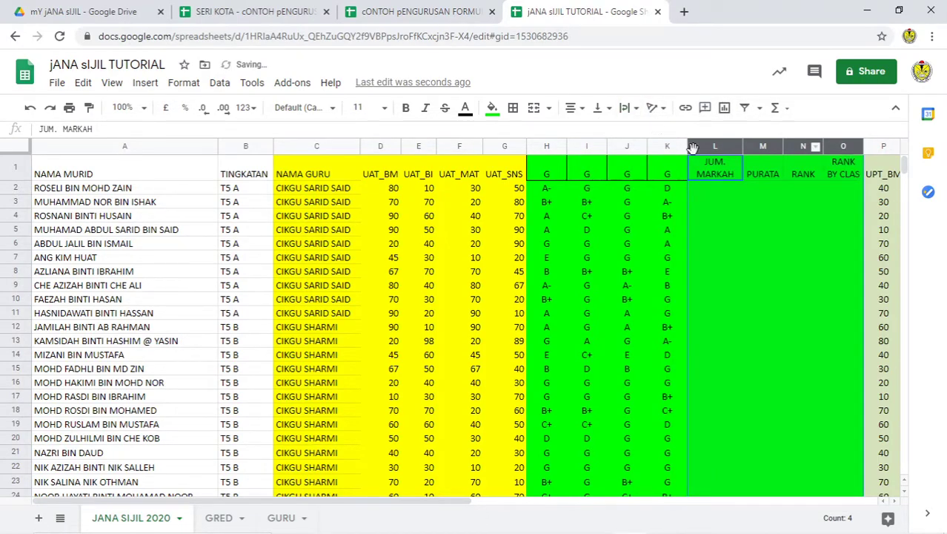
left_click(753, 253)
Step: Start a SUM formula in L2 over marks D2:G2
left_click(706, 190)
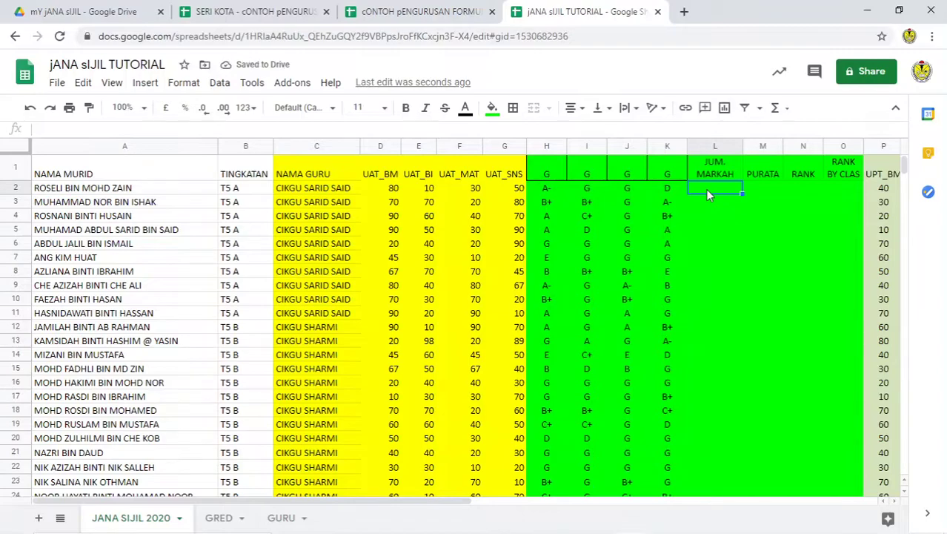
left_click(777, 110)
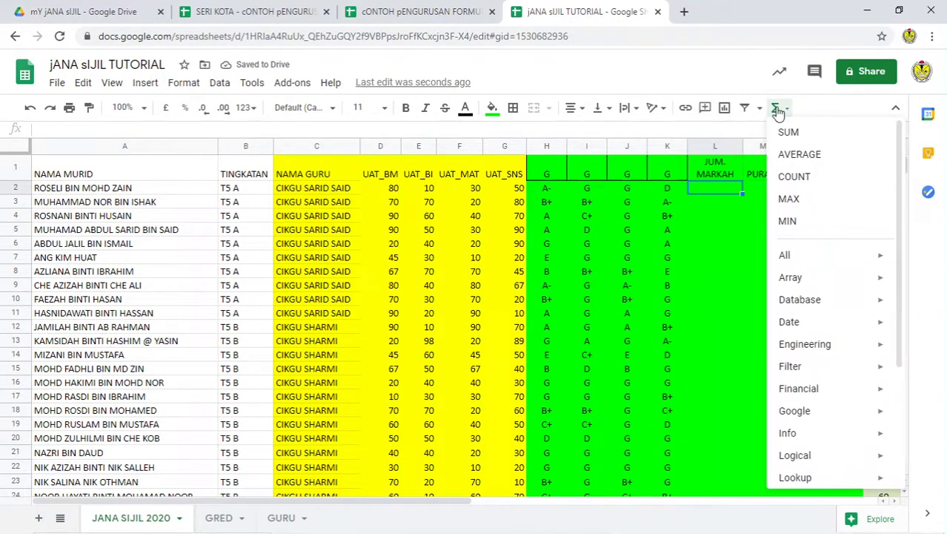
left_click(789, 131)
left_click_drag(384, 191, 500, 191)
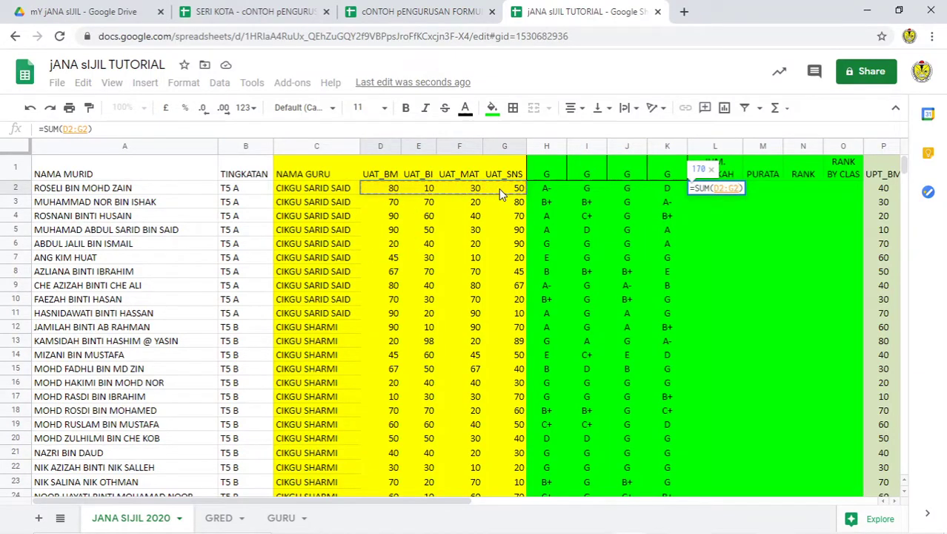
Step: Confirm =SUM(D2:G2) in L2 and fill it down column L, giving 170, 240, 260
key("Return")
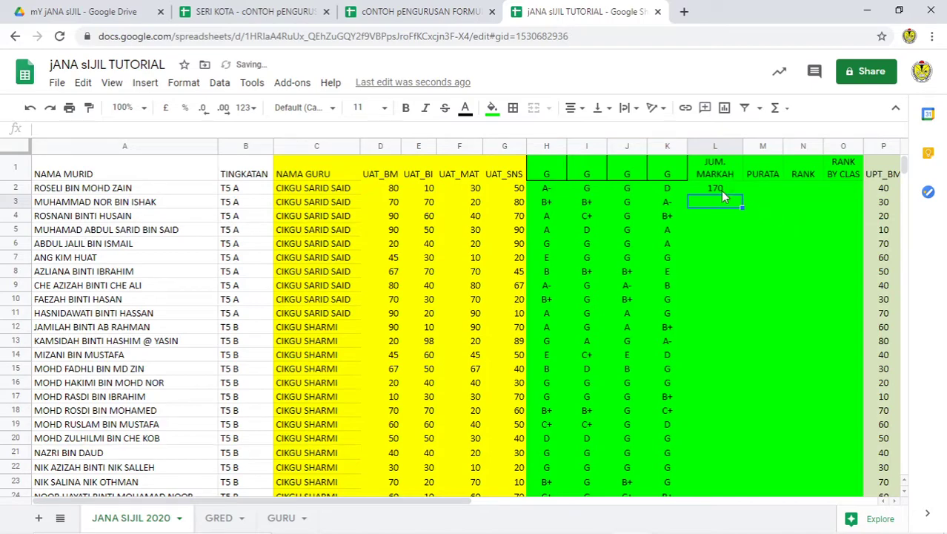
left_click(723, 192)
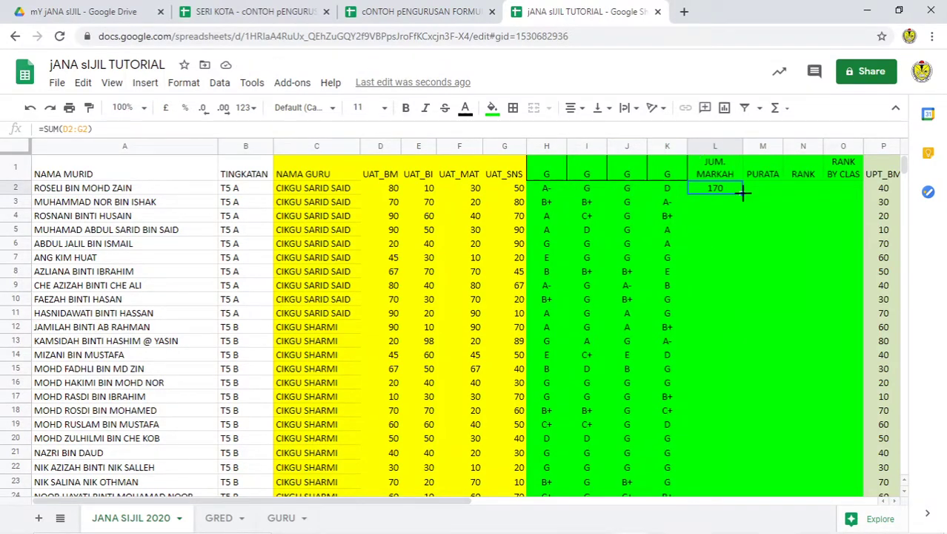
double_click(742, 192)
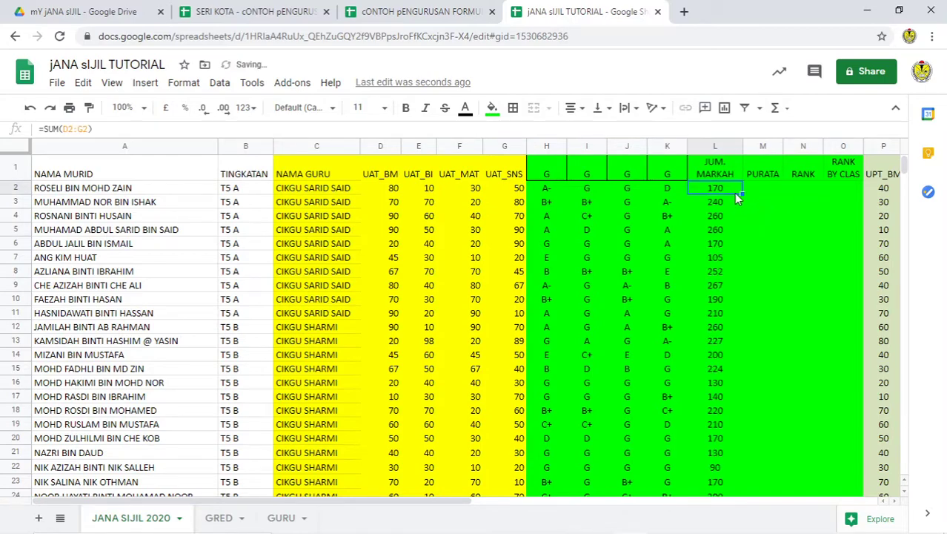
scroll(705, 347, "down", 5)
scroll(708, 364, "up", 5)
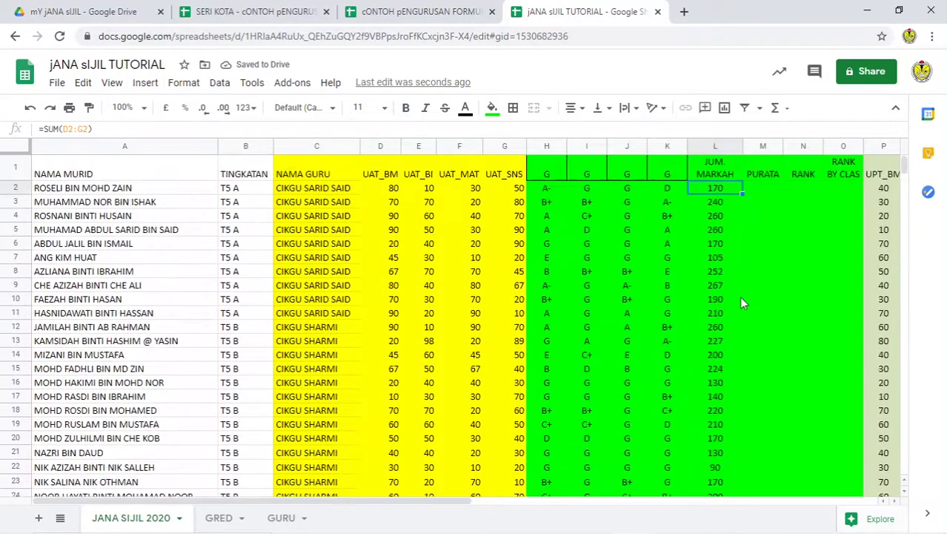
Step: Enter an AVERAGE of D2:G2 in M2 and fill it down the PURATA column
left_click(767, 192)
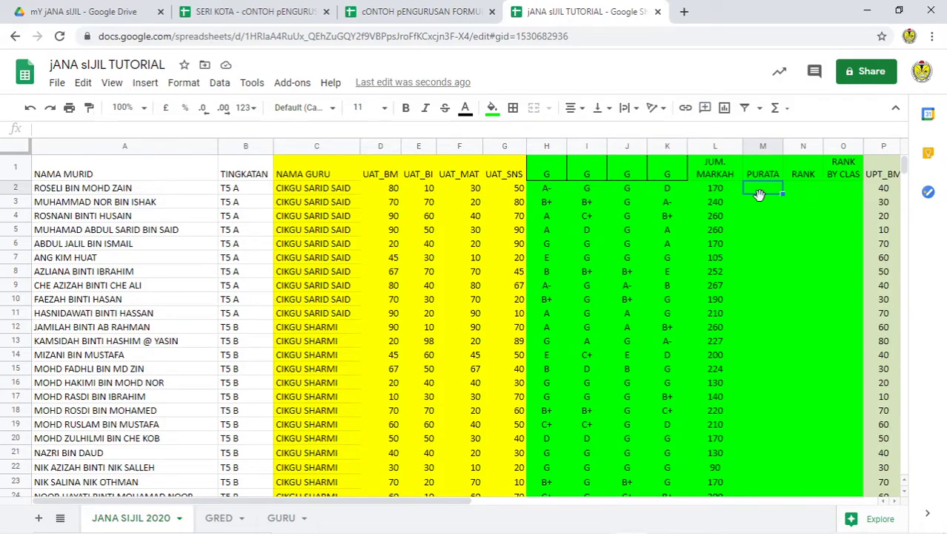
left_click(789, 108)
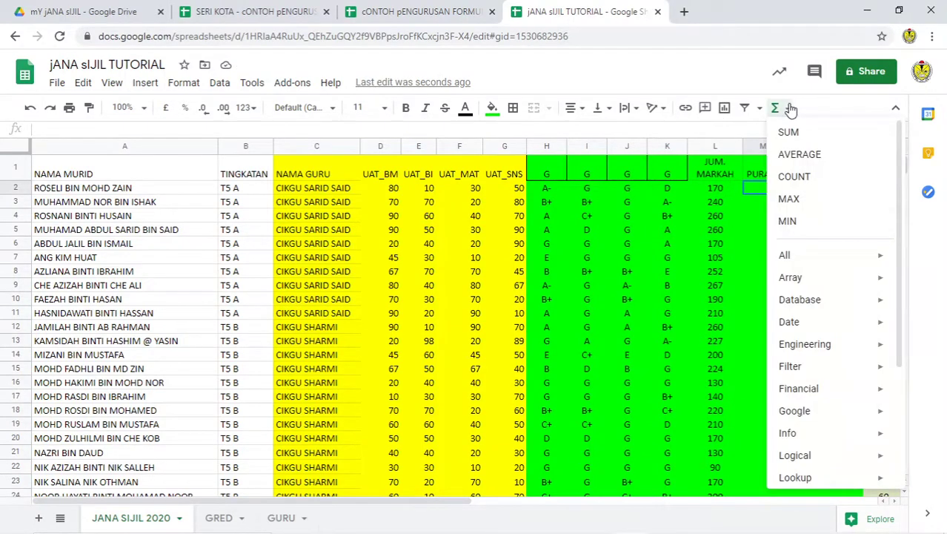
left_click(812, 168)
left_click_drag(517, 191, 384, 186)
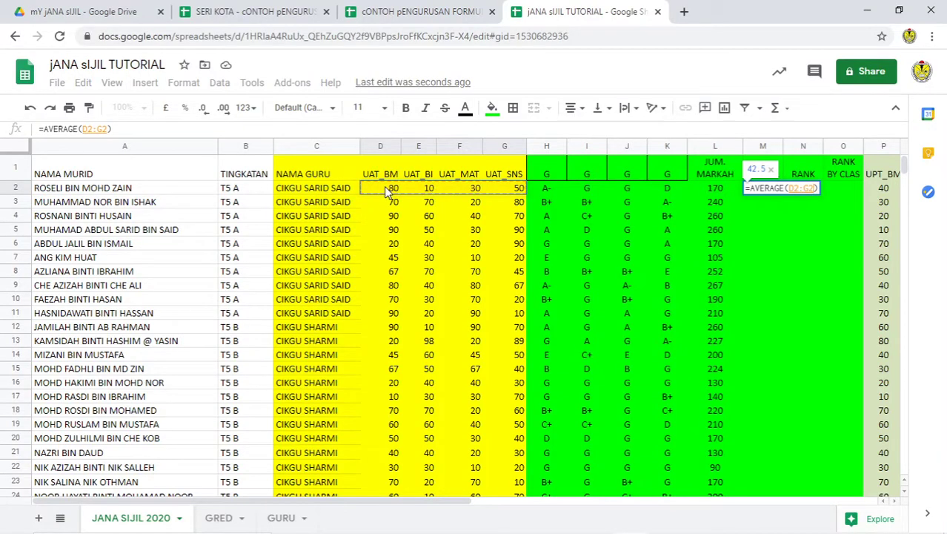
key("Return")
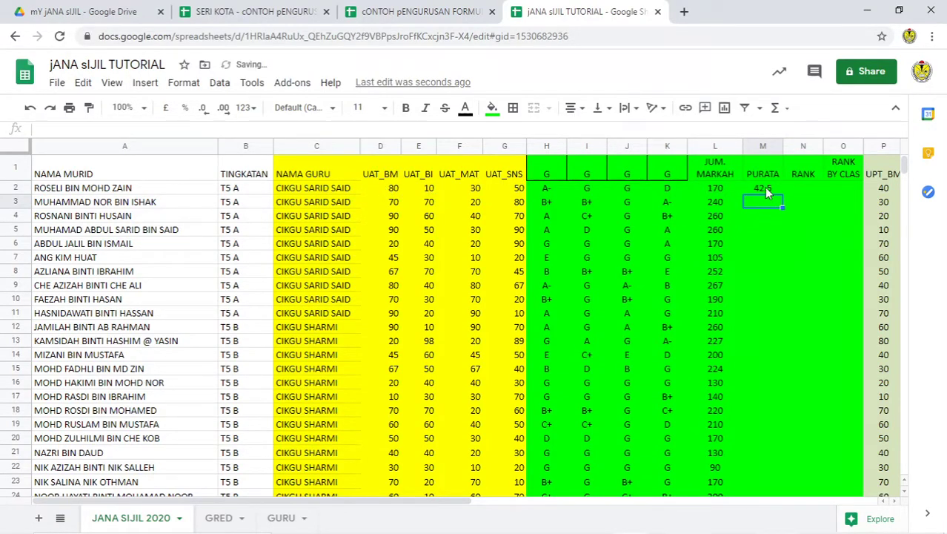
left_click(764, 187)
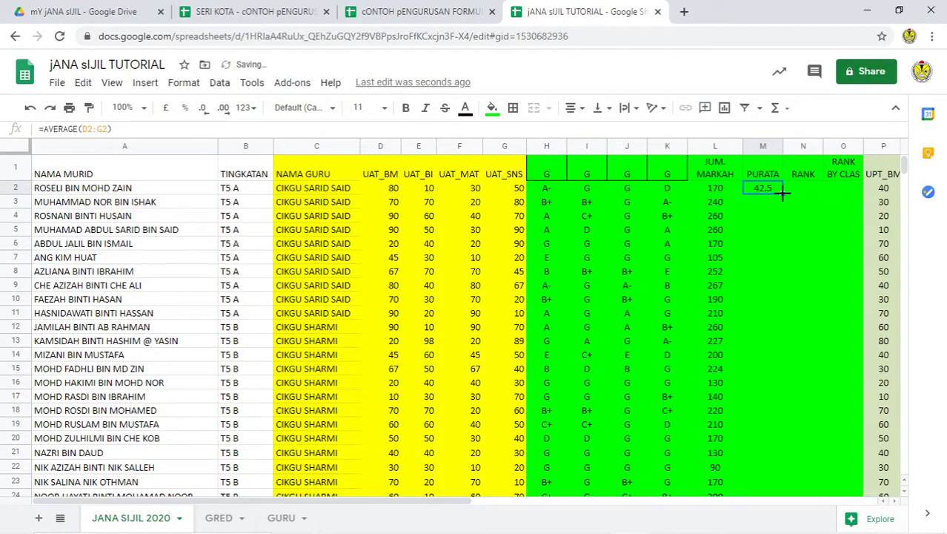
double_click(783, 193)
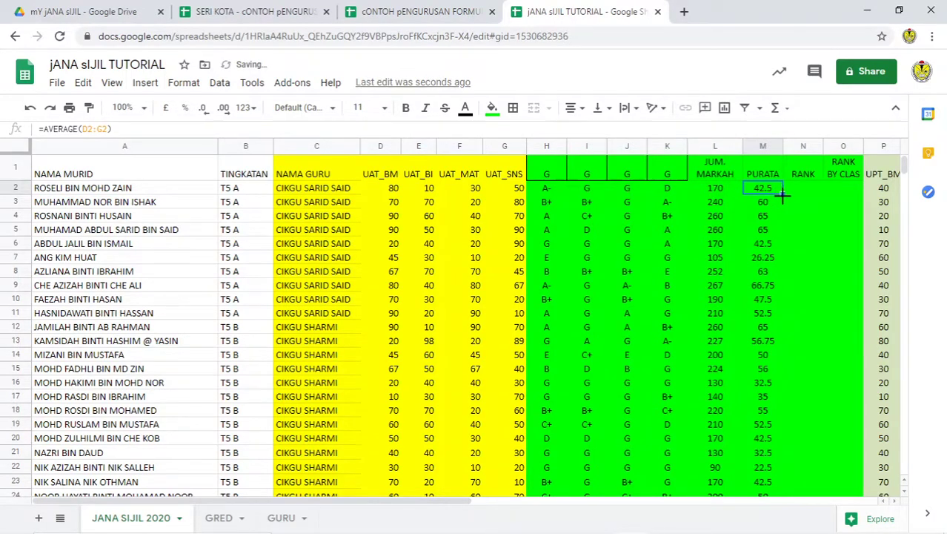
Step: Format the PURATA averages as whole numbers, e.g. 43, 60, 65
left_click(763, 146)
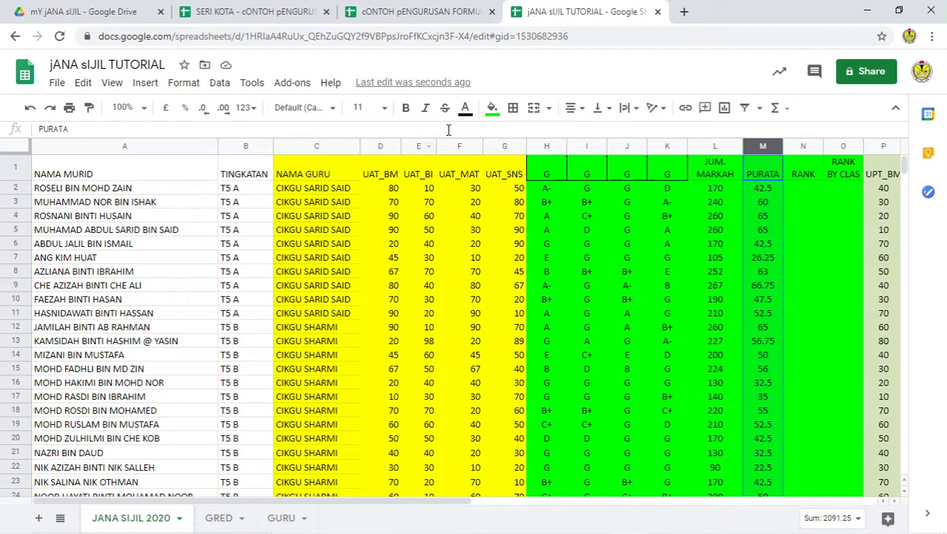
left_click(221, 109)
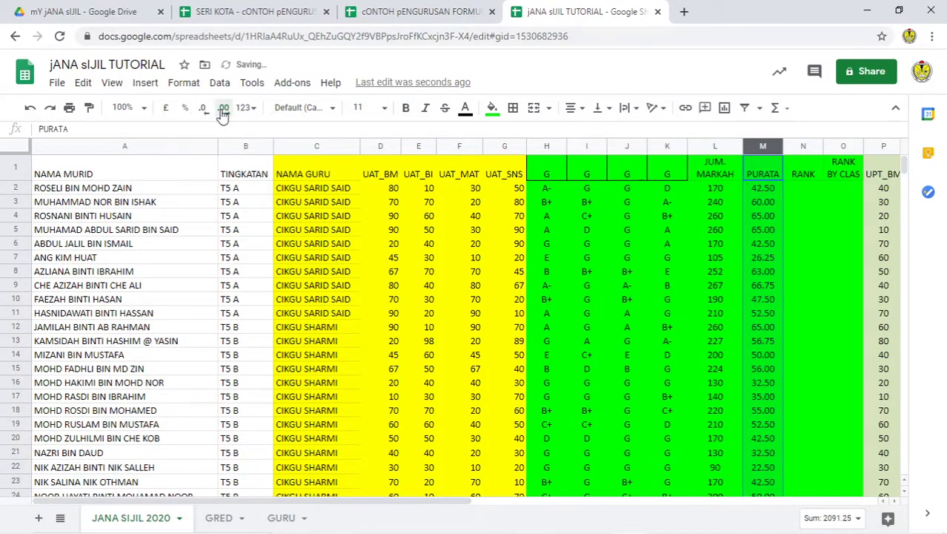
left_click(204, 109)
left_click(204, 109)
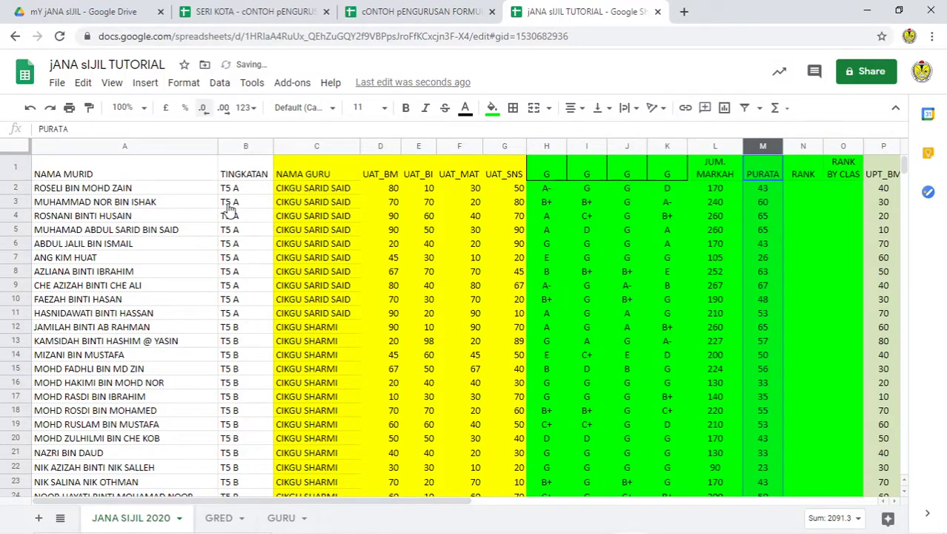
left_click(804, 188)
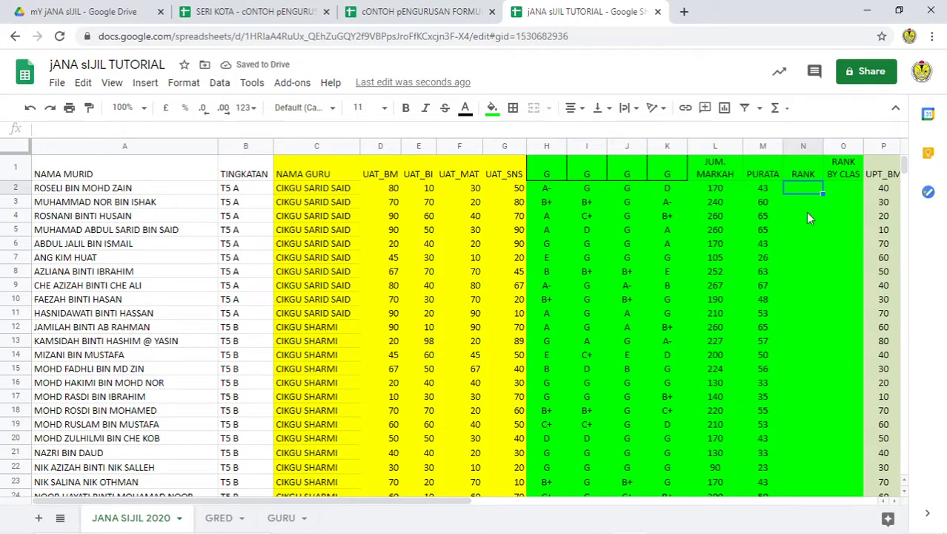
Step: Enter =RANK(L2,L2:L46) in N2 to rank the first student's total
type("=RA")
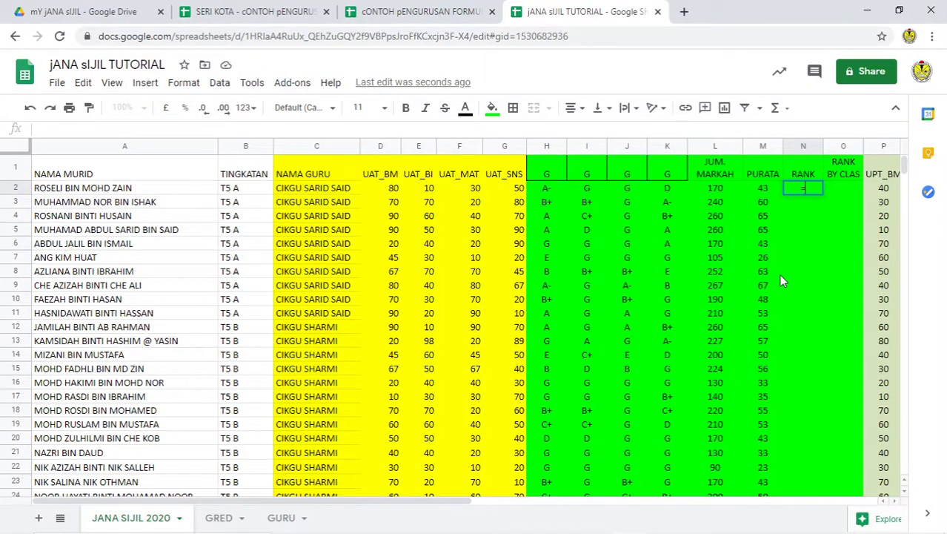
type("NK")
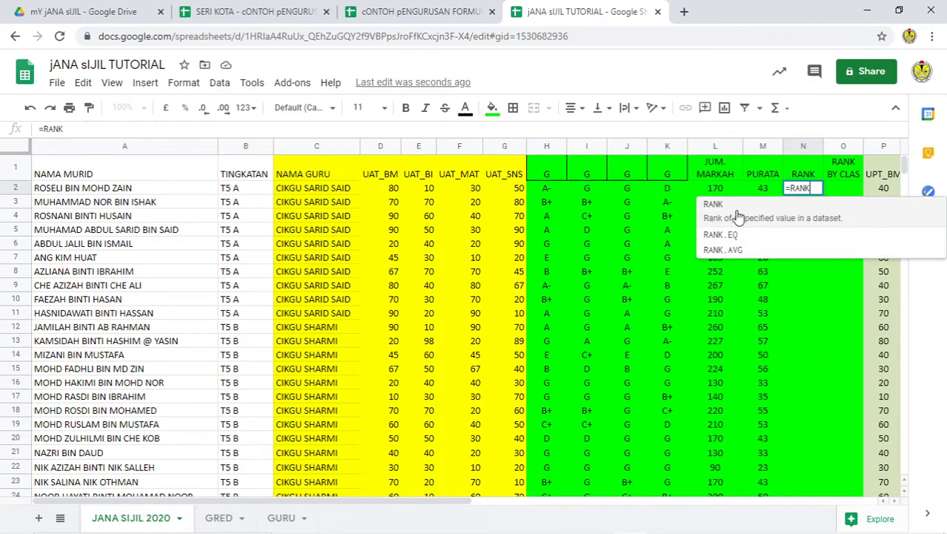
left_click(730, 213)
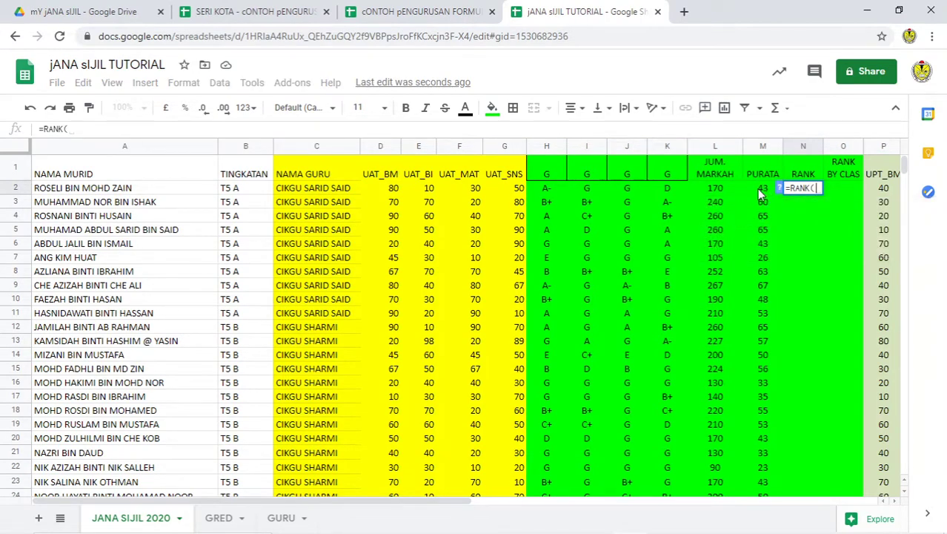
left_click(724, 192)
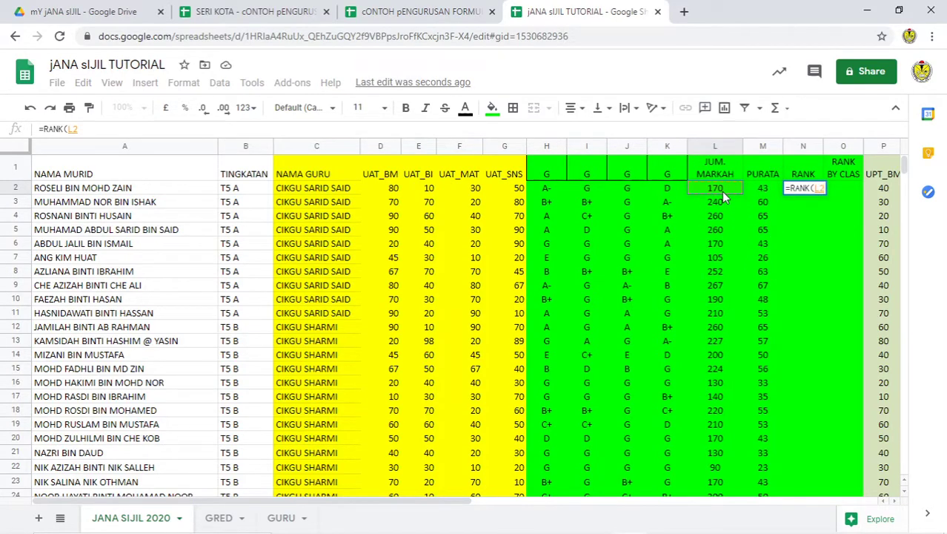
type(",")
left_click_drag(724, 195, 721, 282)
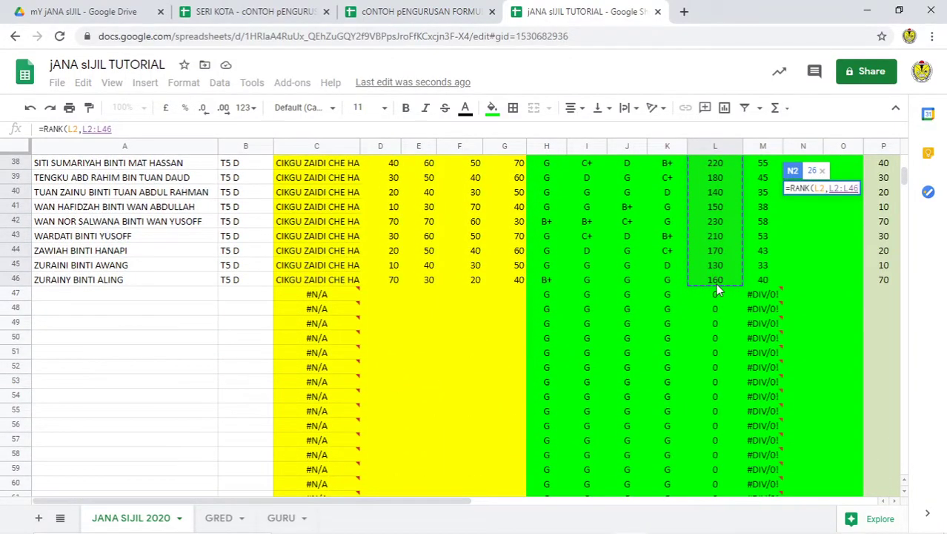
type(")")
key("Return")
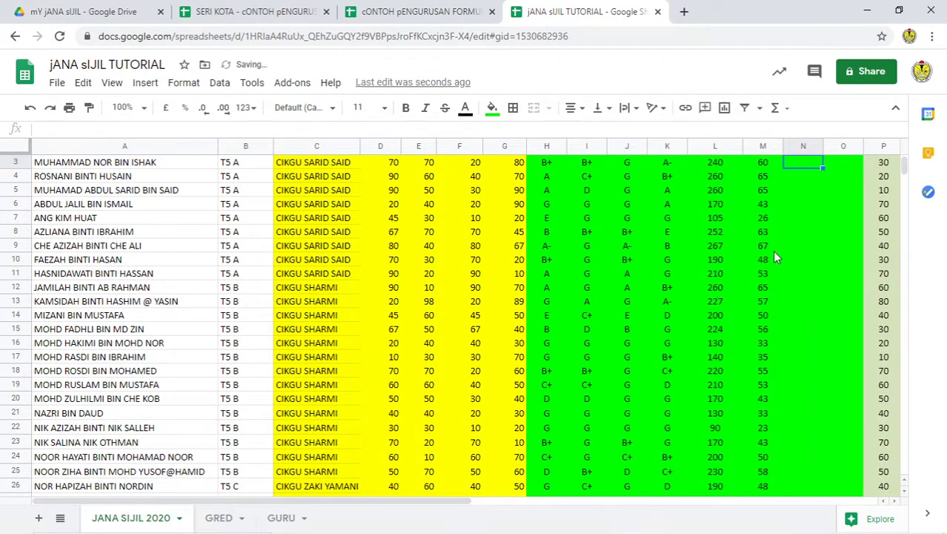
Step: Make the N2 ranking range absolute as $L$2:$L$46
scroll(786, 230, "up", 1)
left_click(806, 191)
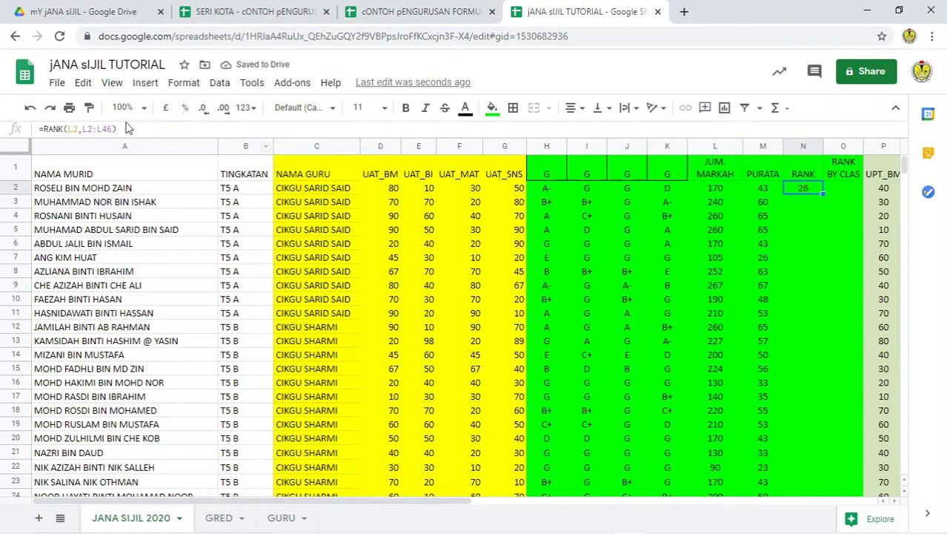
left_click(114, 128)
left_click(115, 128)
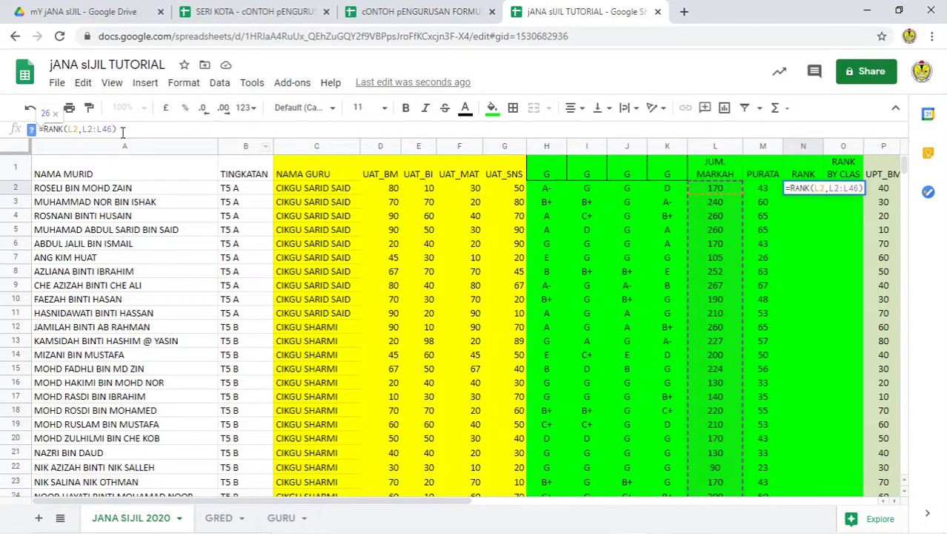
left_click_drag(113, 128, 83, 129)
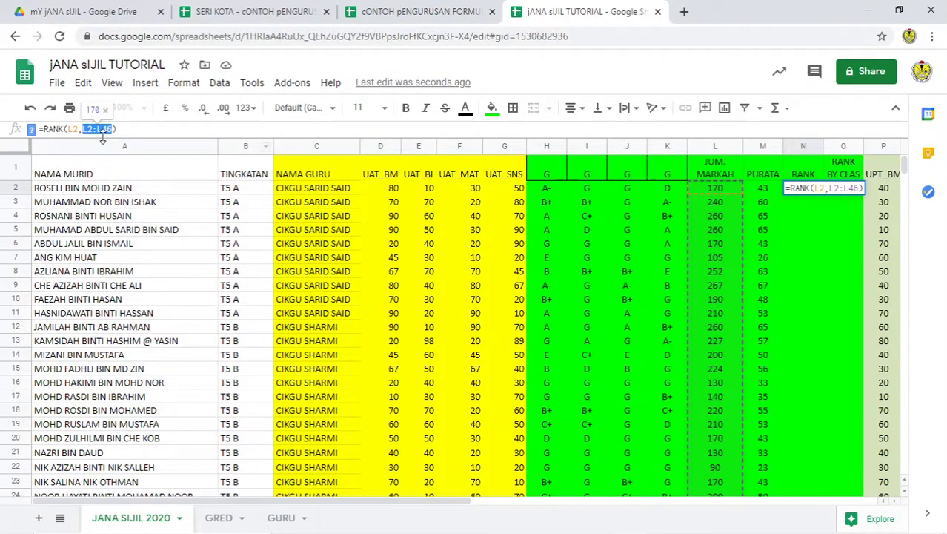
key("F4")
key("Return")
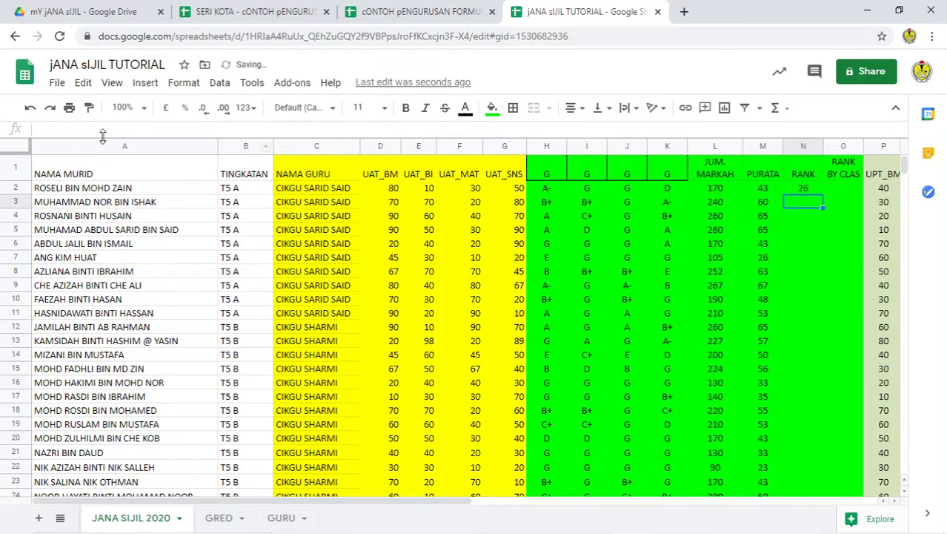
Step: Fill the RANK formula down column N and review ranks, with the 267 total ranked 1
left_click(810, 190)
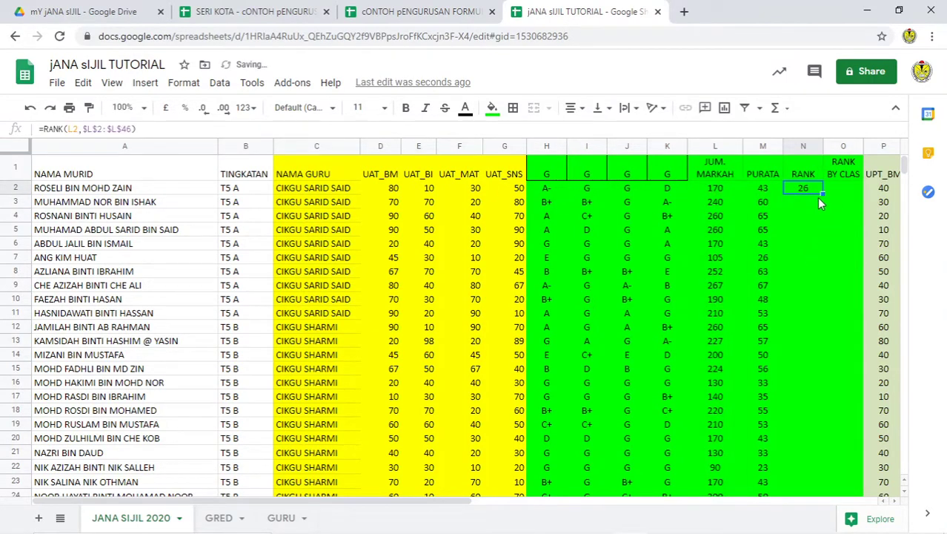
double_click(822, 193)
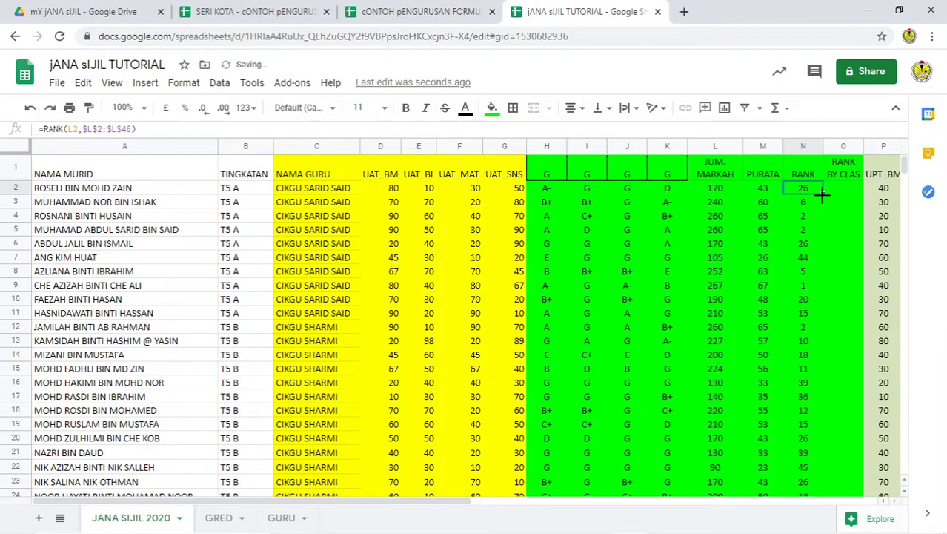
left_click_drag(804, 282, 402, 290)
scroll(822, 289, "down", 10)
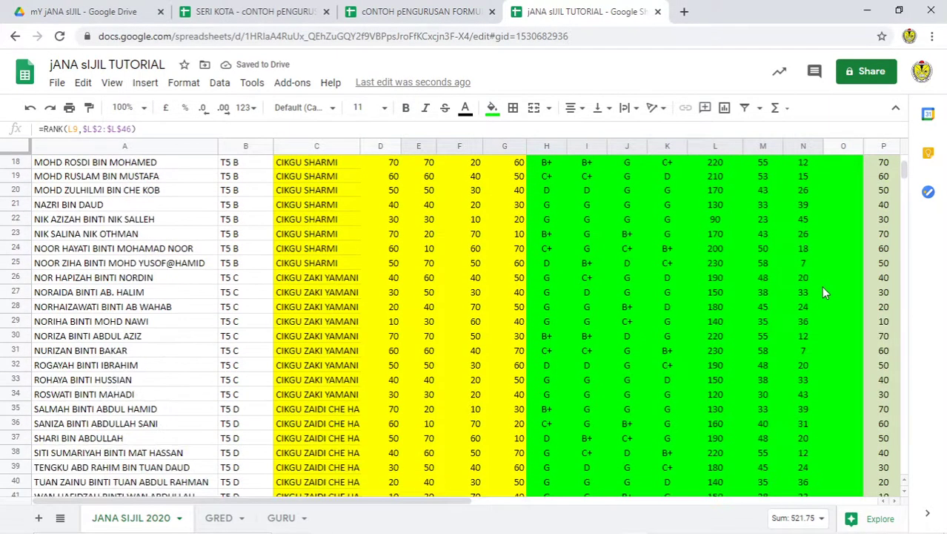
scroll(822, 292, "up", 2)
scroll(822, 292, "down", 1)
scroll(822, 292, "up", 3)
scroll(815, 314, "down", 5)
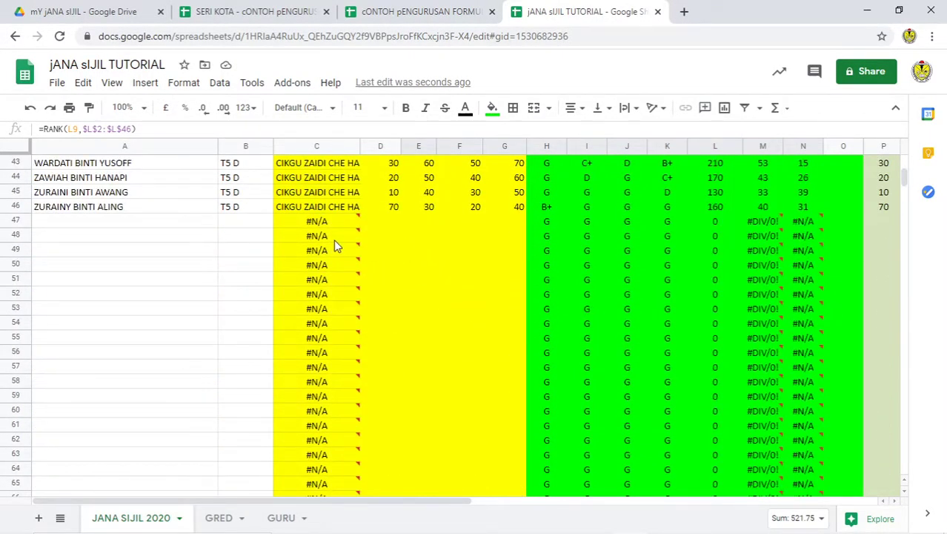
mouse_move(794, 266)
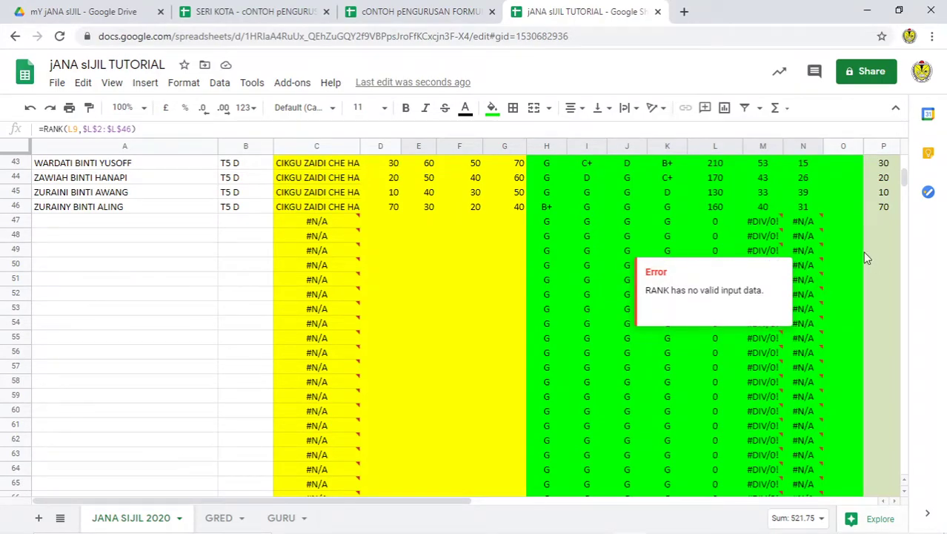
scroll(826, 259, "up", 8)
scroll(826, 260, "up", 6)
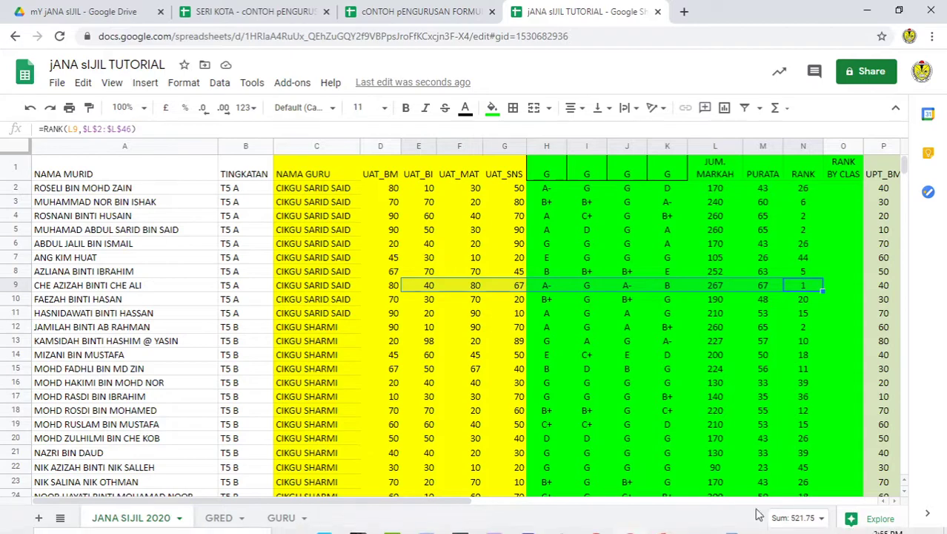
left_click(663, 520)
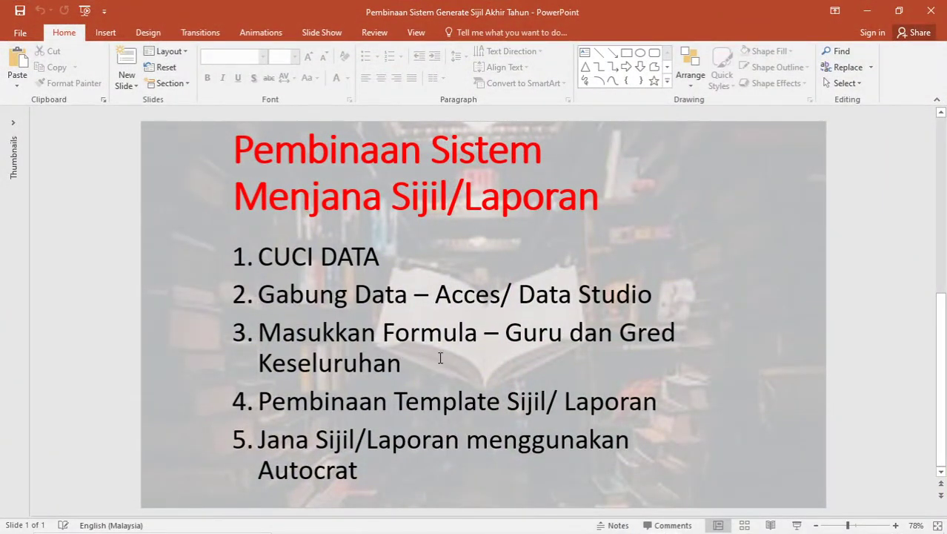
mouse_move(697, 526)
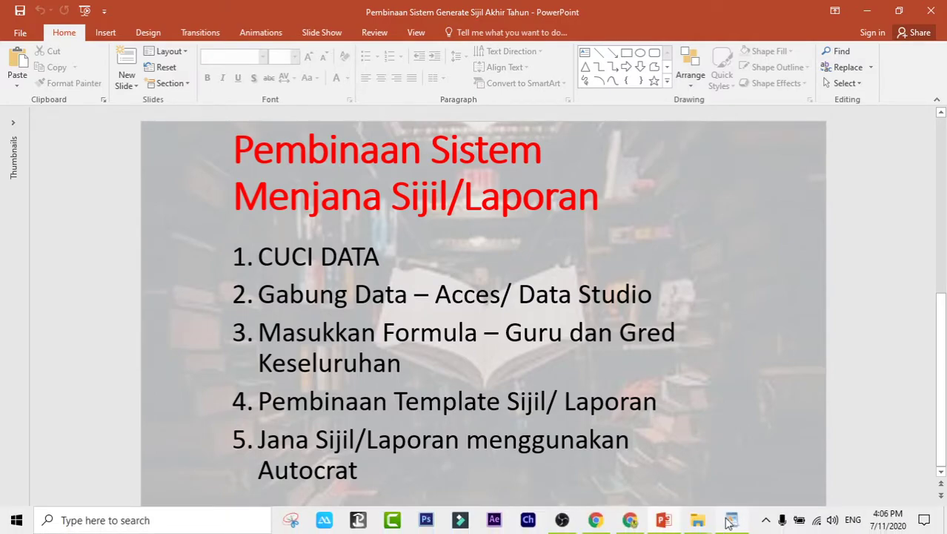
left_click(630, 520)
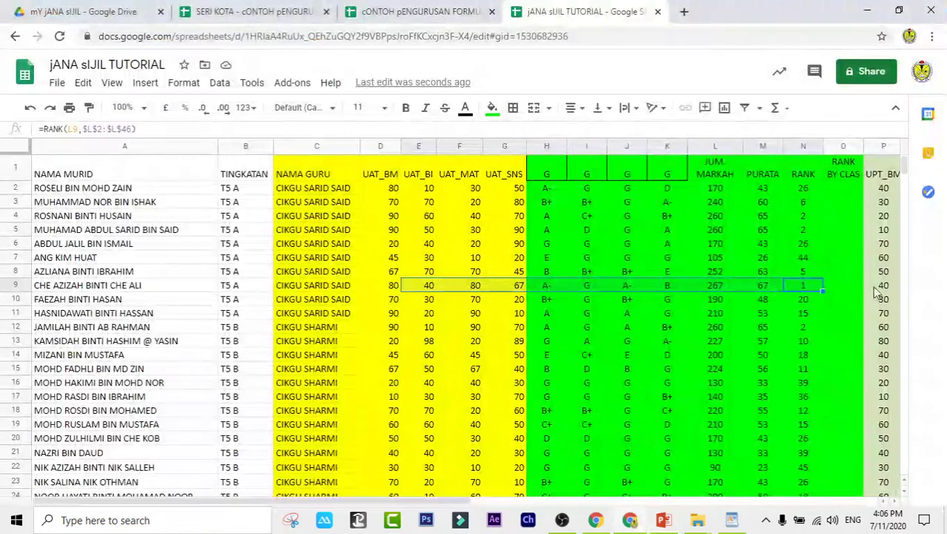
Step: Insert one empty column to the left of UPT_BM
left_click(583, 190)
key("Right")
key("Right")
key("Right")
key("Right")
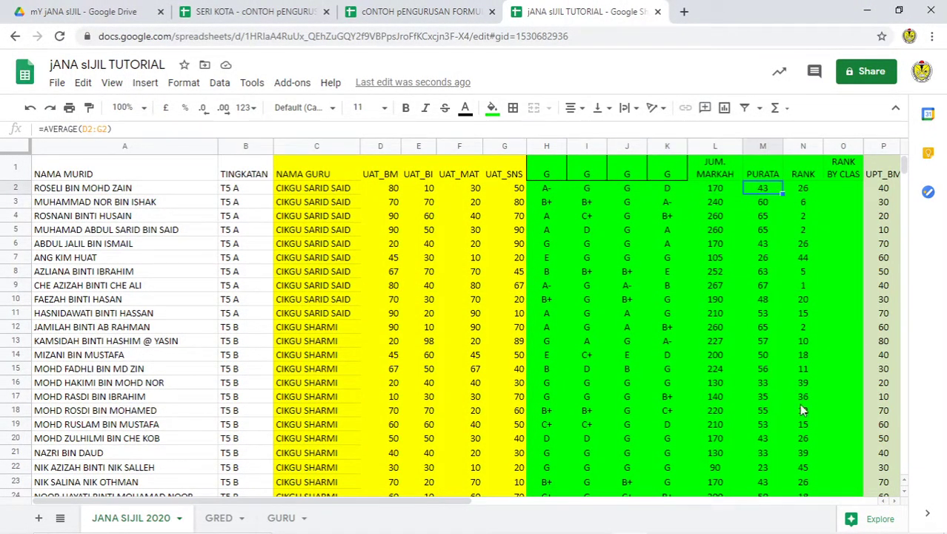
left_click_drag(469, 503, 652, 504)
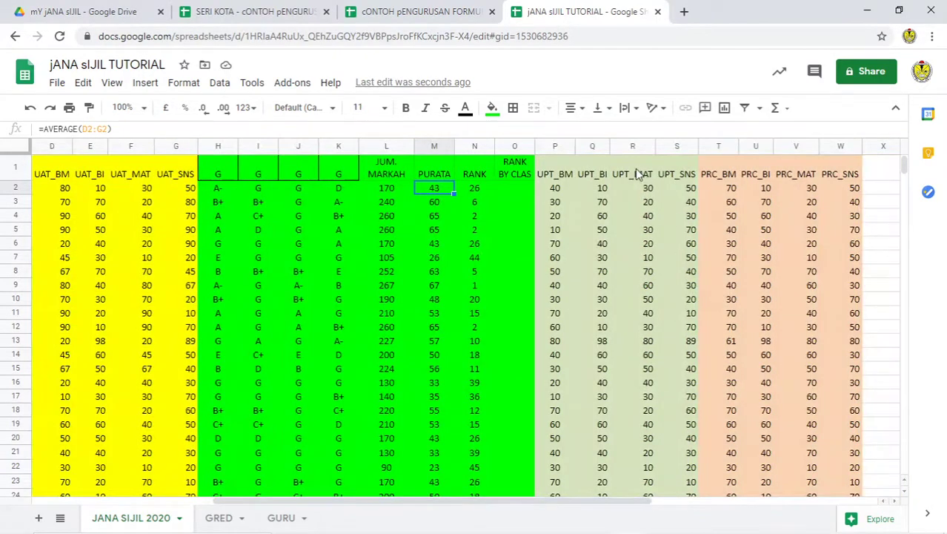
left_click(556, 147)
right_click(557, 147)
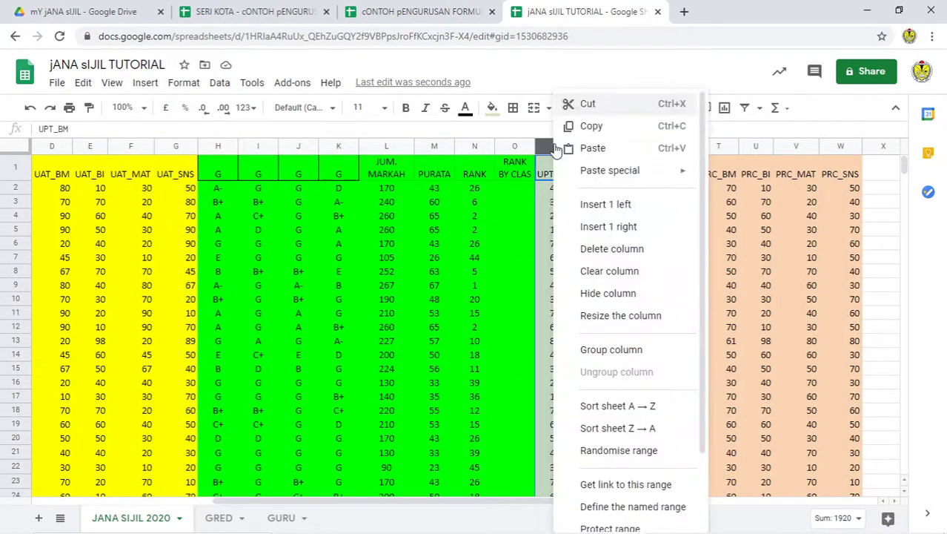
left_click(631, 203)
Step: Head the new column P 'JUM. GRED' and return to the PowerPoint outline slide
left_click(569, 215)
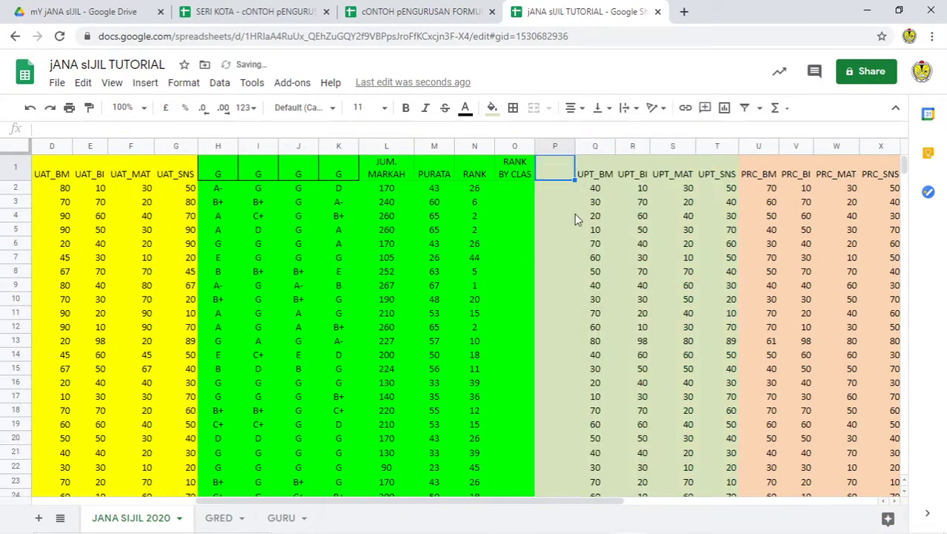
left_click(569, 176)
type("J")
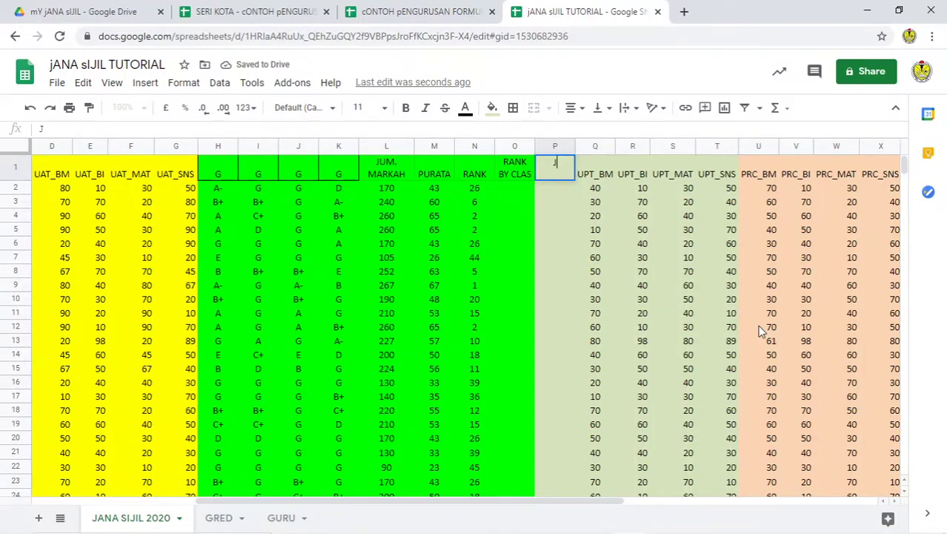
type("UM. GRED")
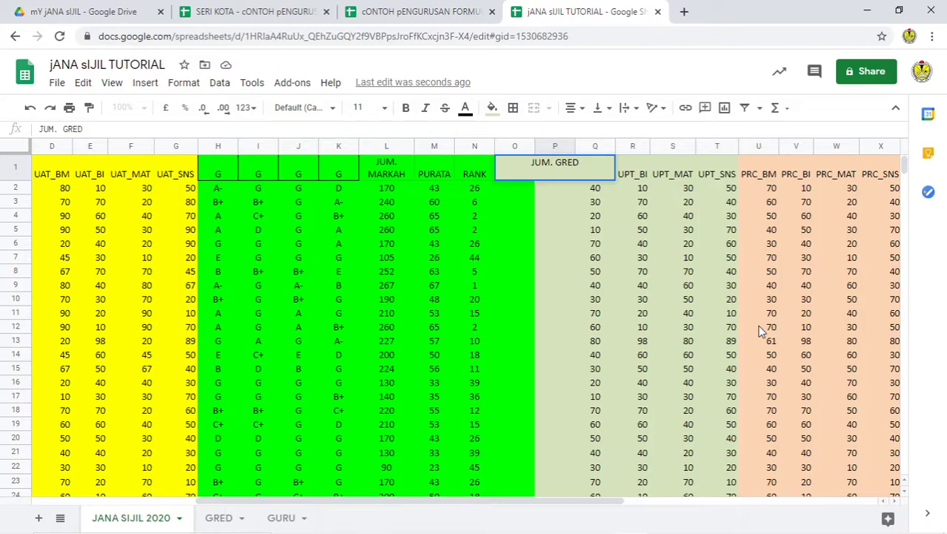
key("Return")
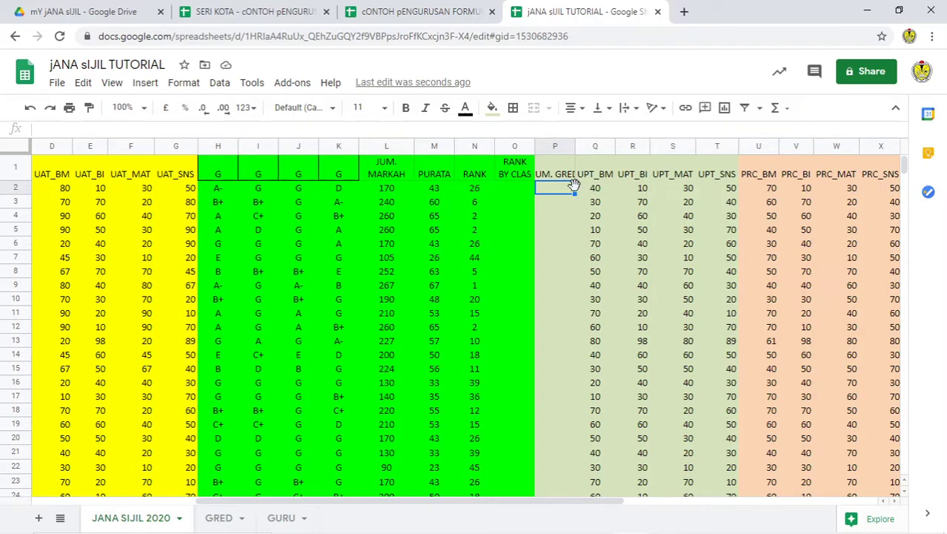
left_click_drag(557, 169, 595, 468)
left_click(664, 520)
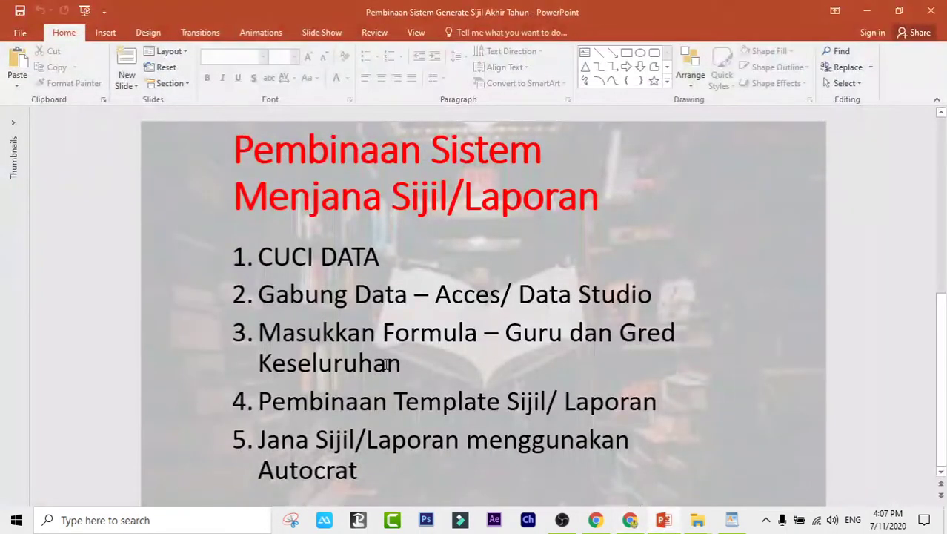